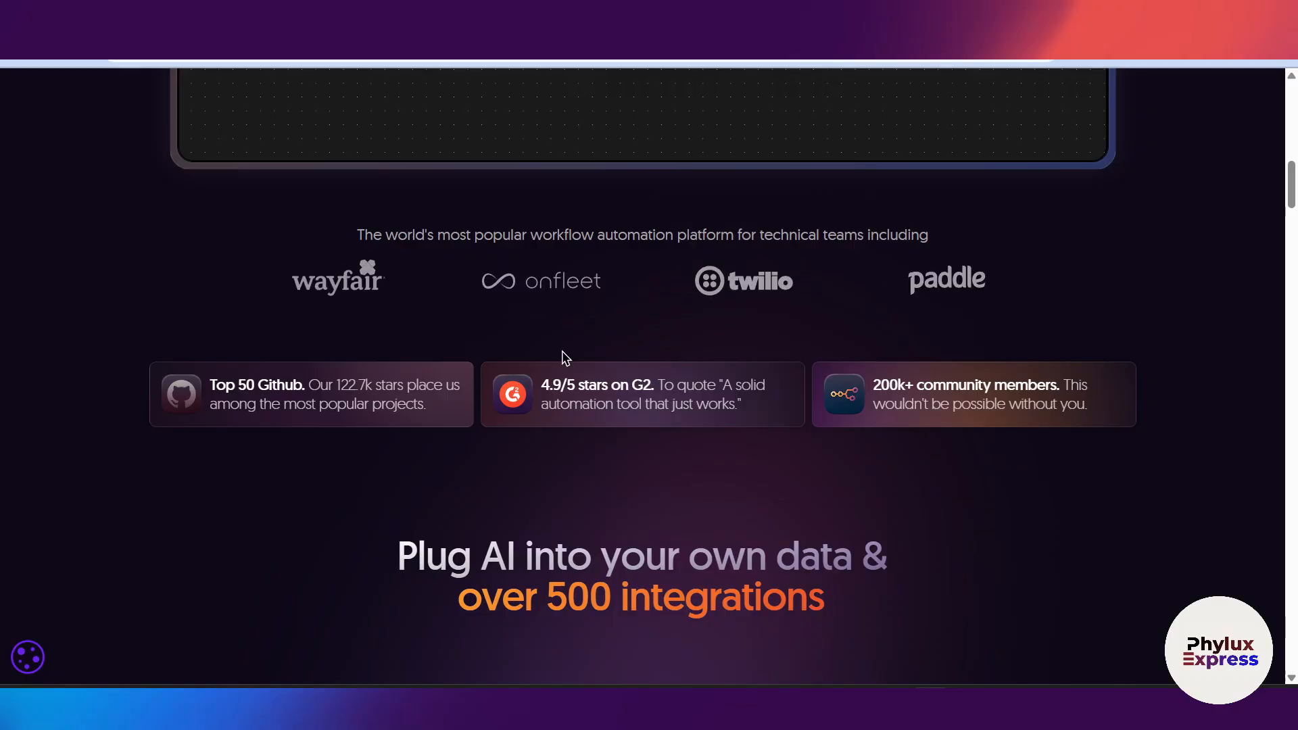
scroll(566, 358, up, 10)
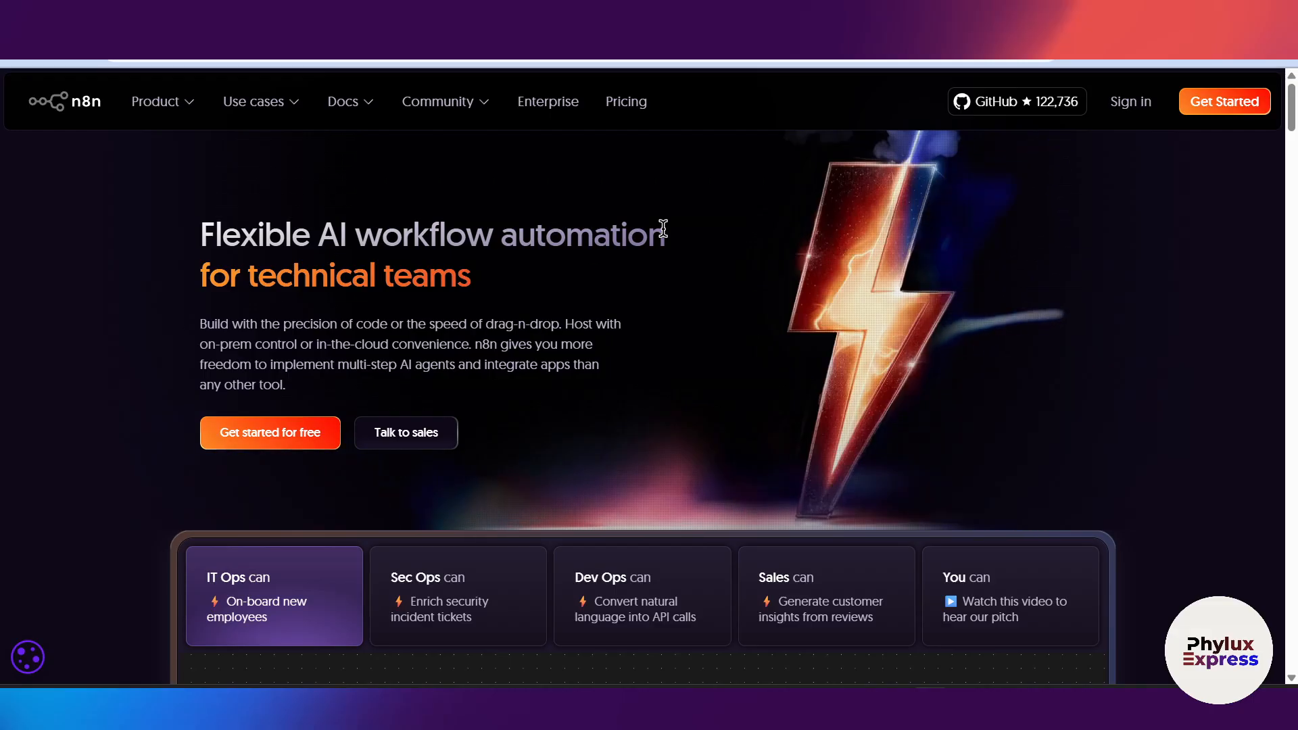
mouse_move(439, 102)
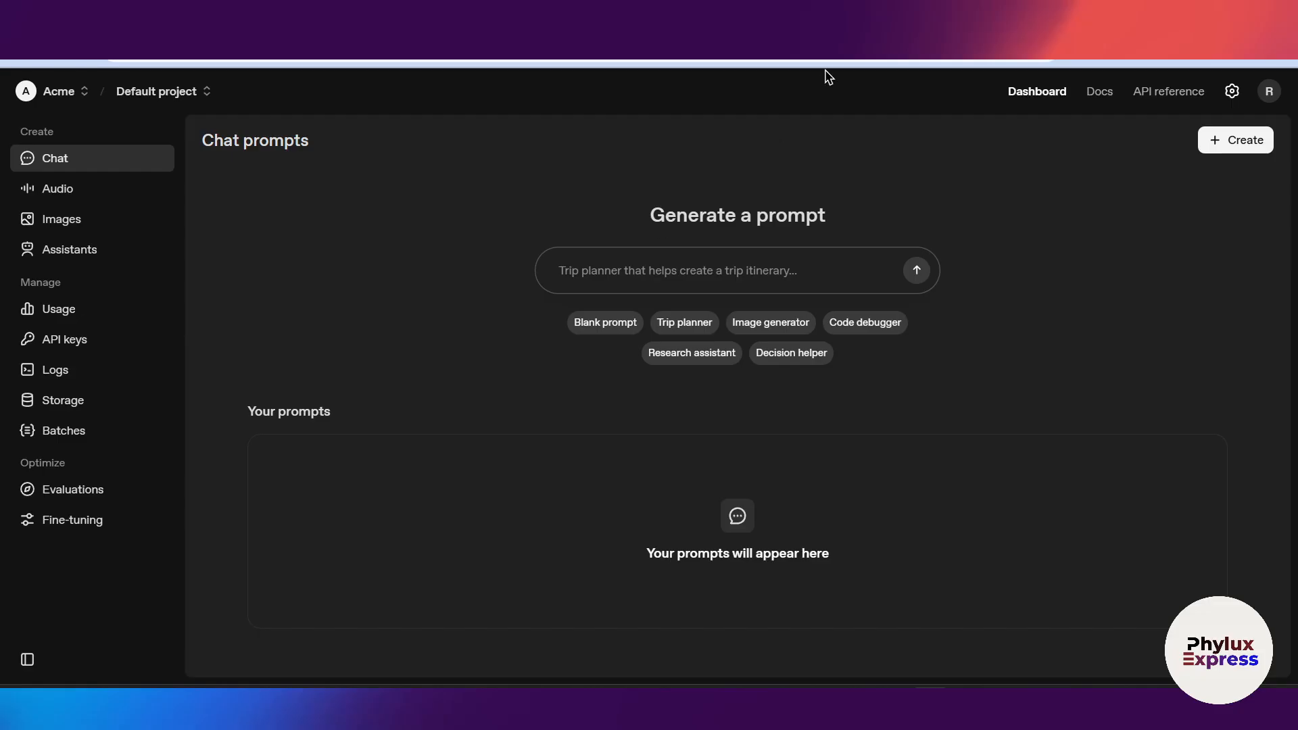
click(845, 58)
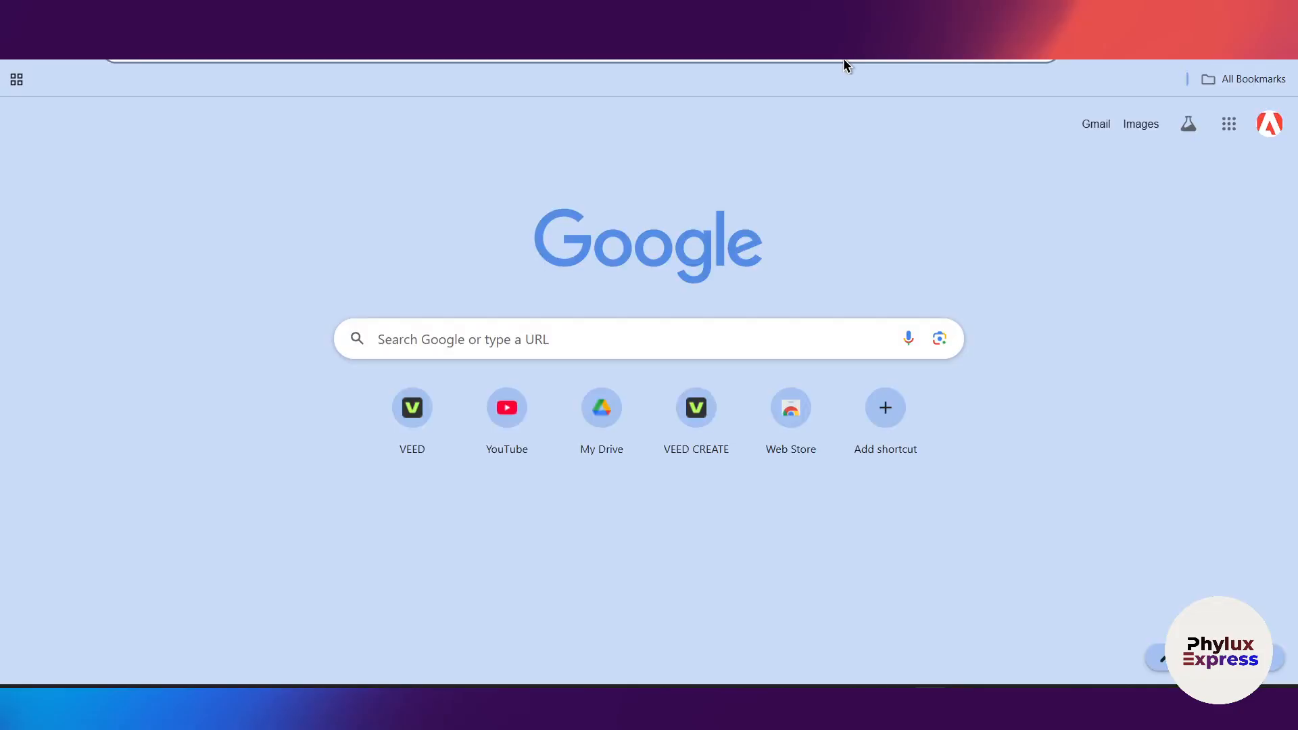
click(844, 61)
Switch to the n8n workflow editor, delete the existing trigger node and add a Trigger manually node in My workflow 6.
click(205, 505)
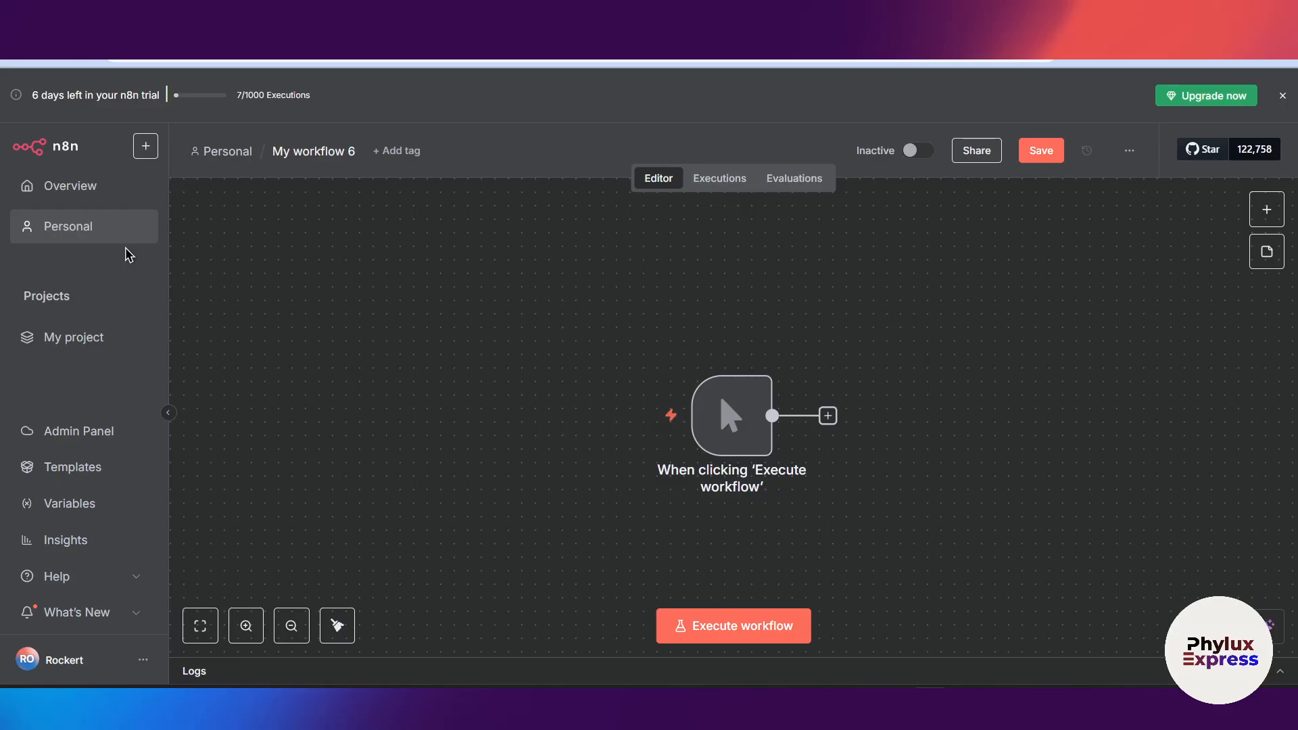
mouse_move(737, 376)
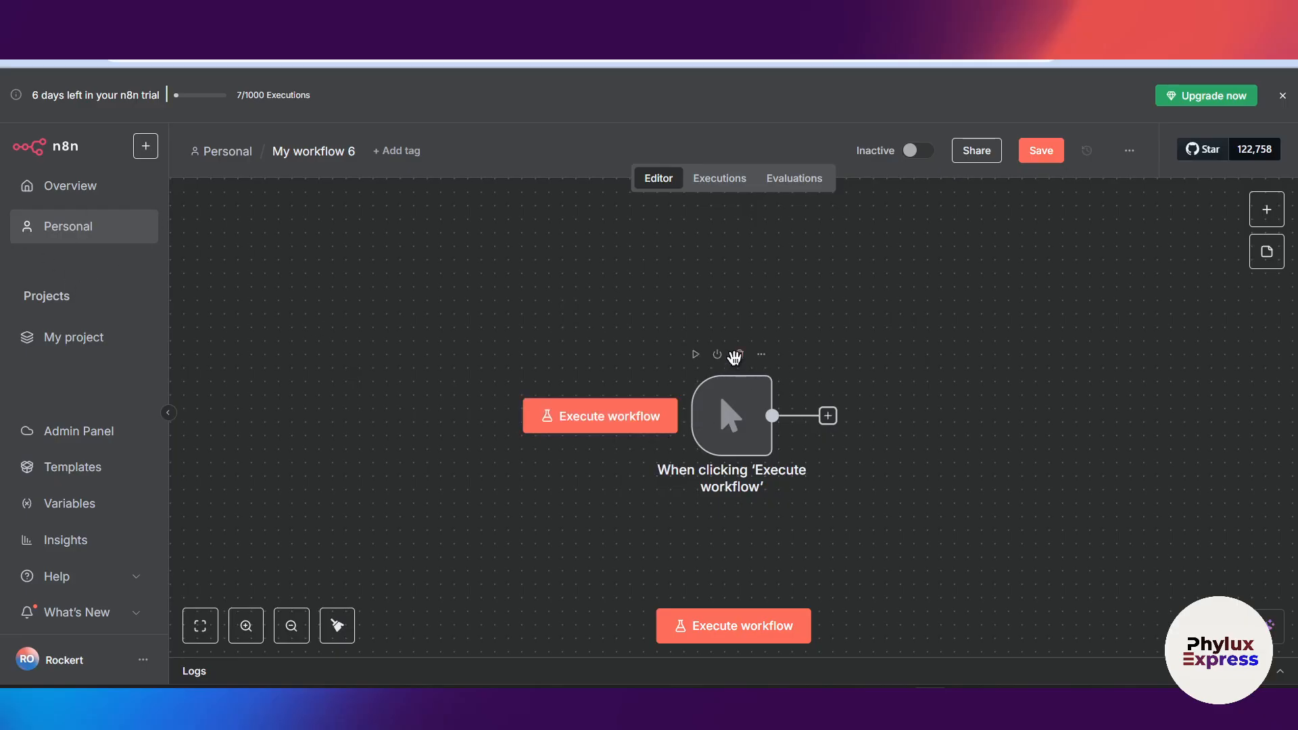
click(736, 354)
key(Tab)
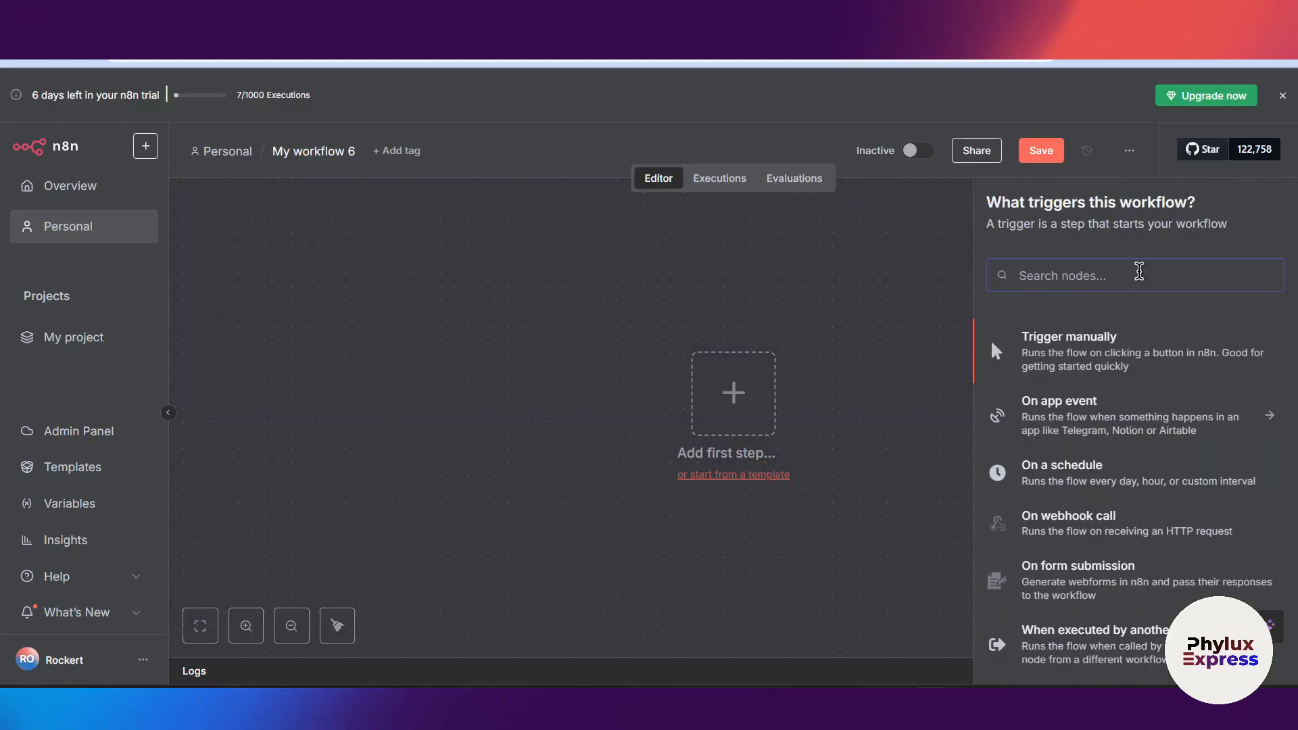
click(1112, 335)
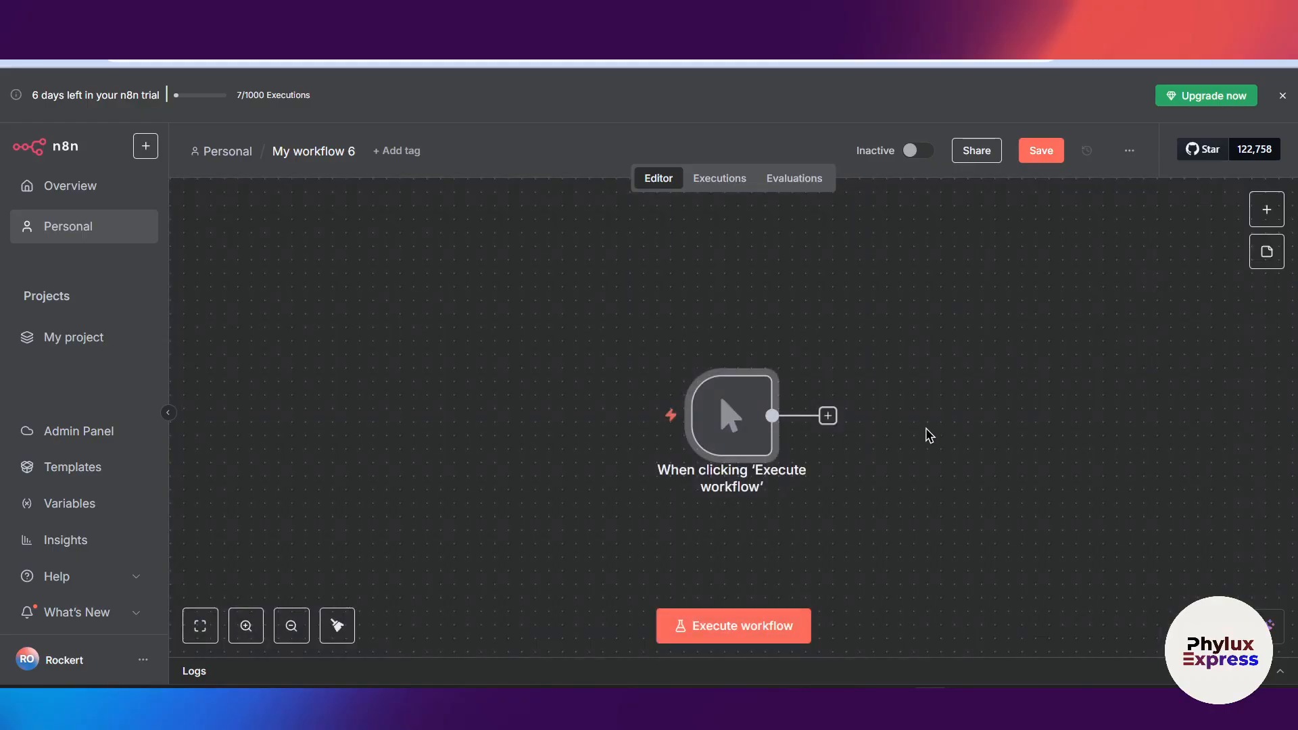
Add an AI Agent node after the manual trigger and return to the workflow canvas.
click(826, 415)
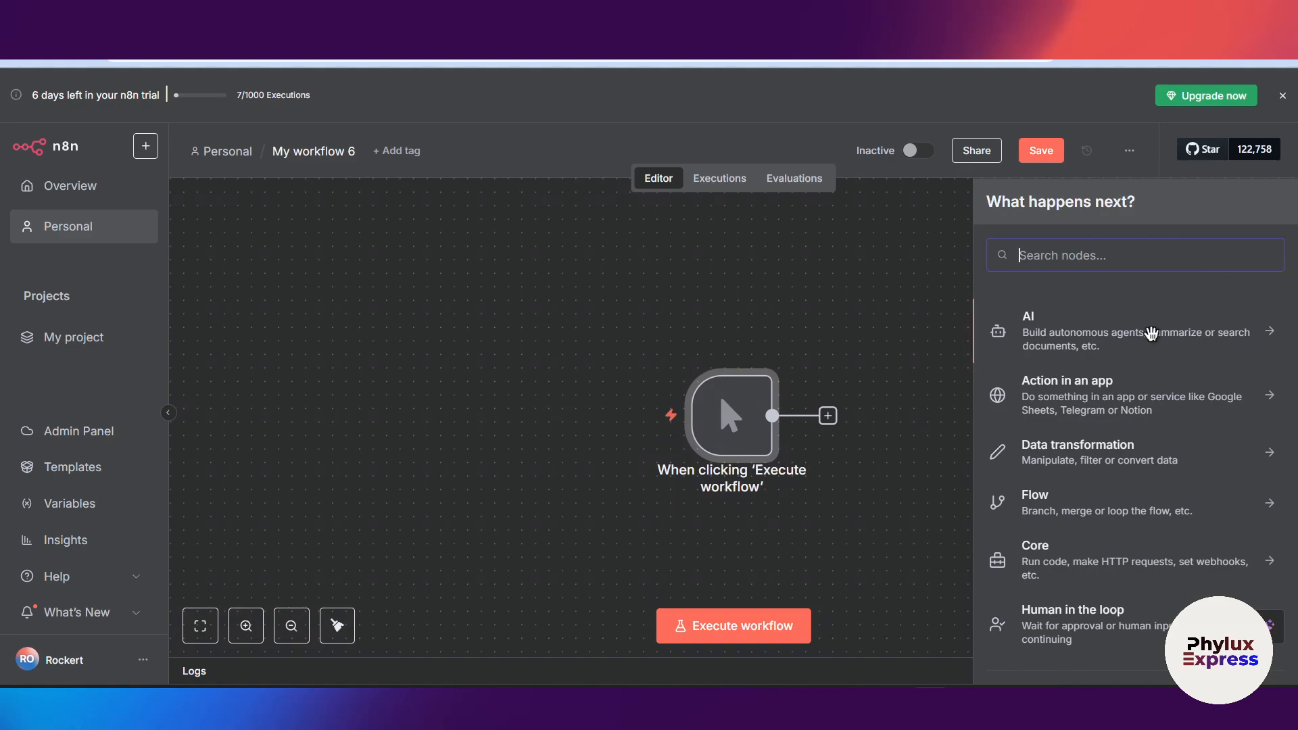
click(1172, 324)
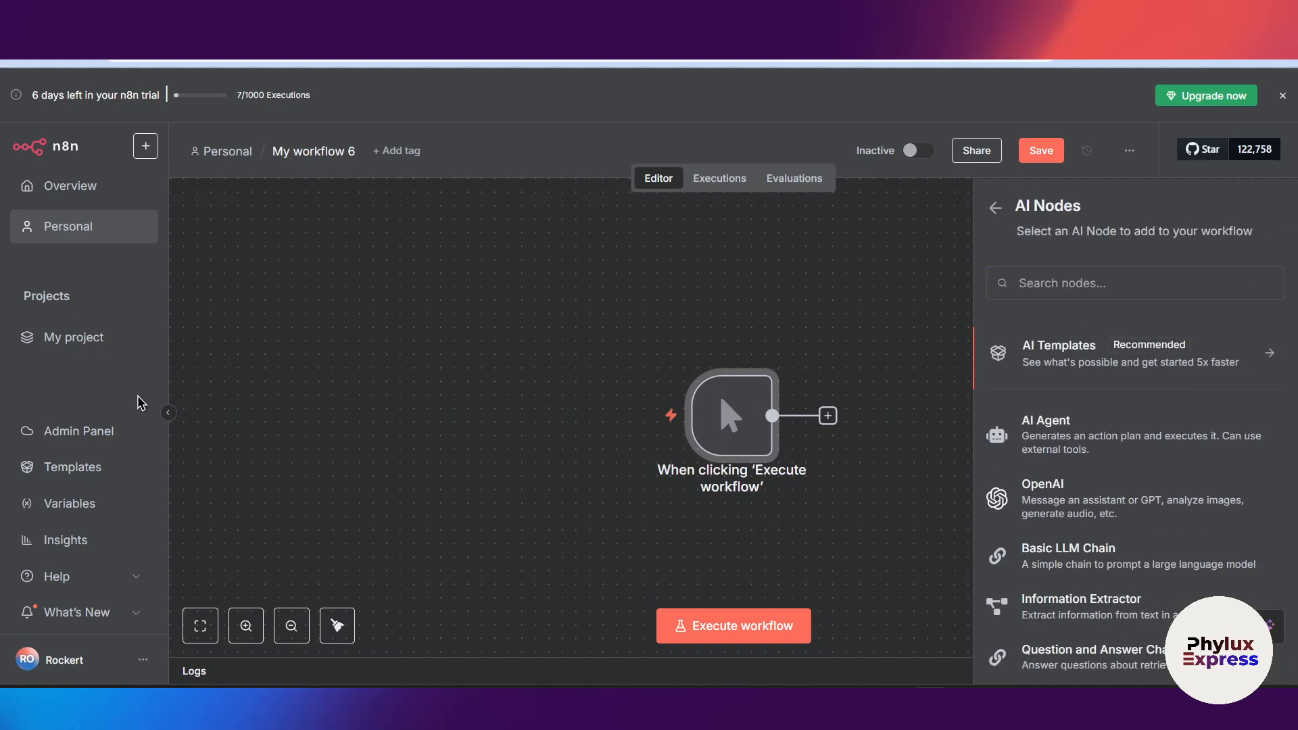
click(1056, 436)
click(876, 82)
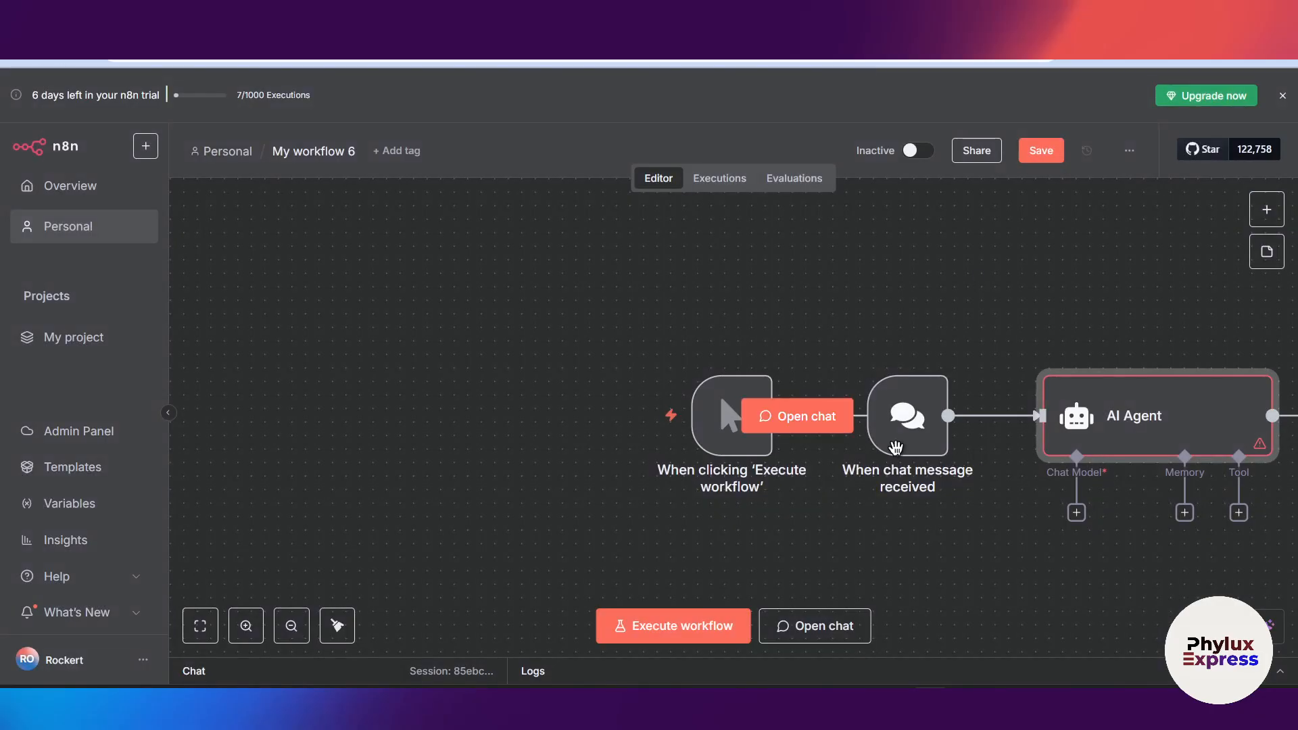
Attach an OpenAI Chat Model to the AI Agent's Chat Model input and place it directly beneath that connector.
scroll(945, 342, right, 7)
scroll(944, 342, down, 2)
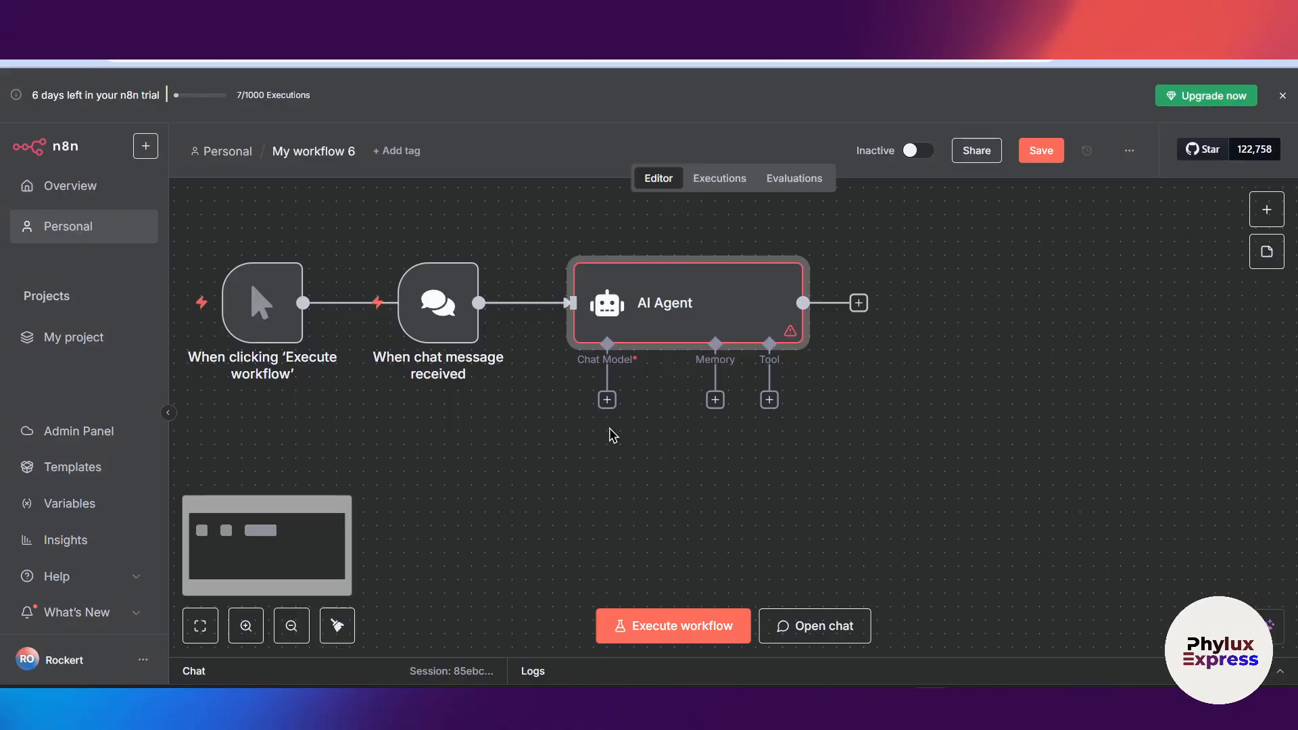
click(607, 401)
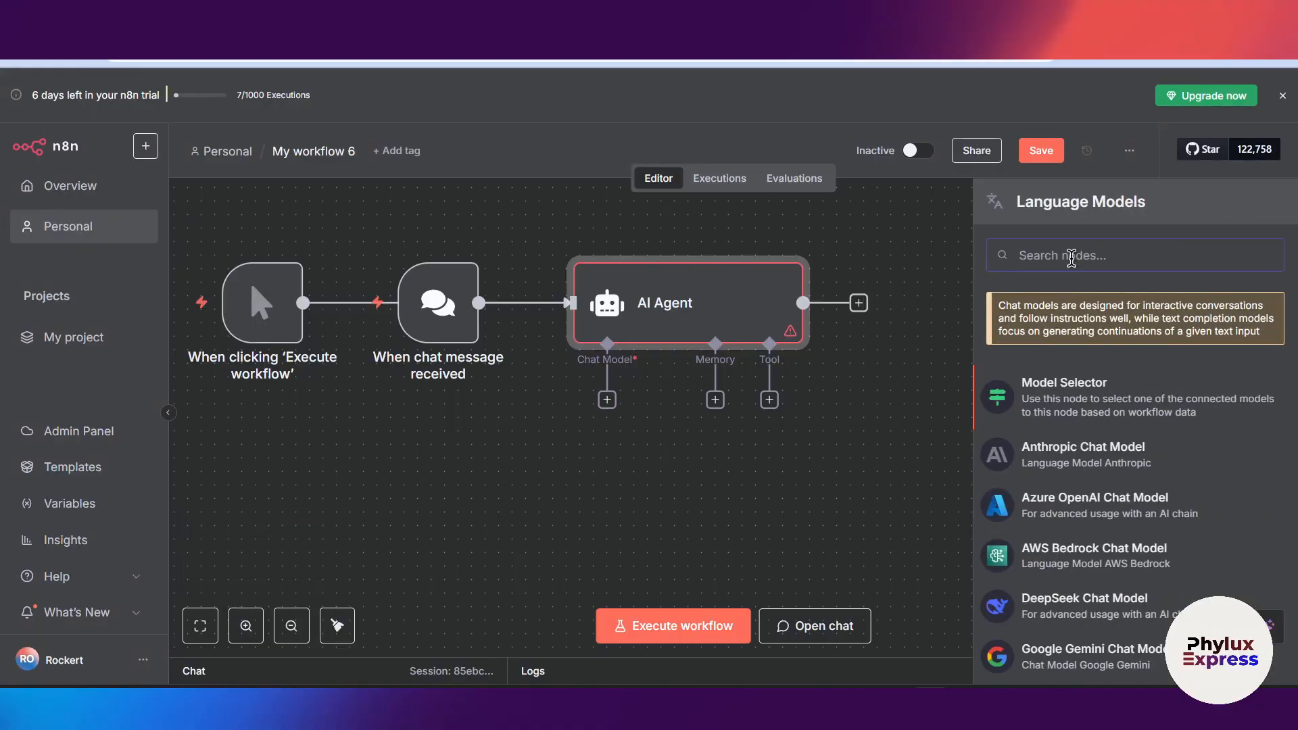
text(cha)
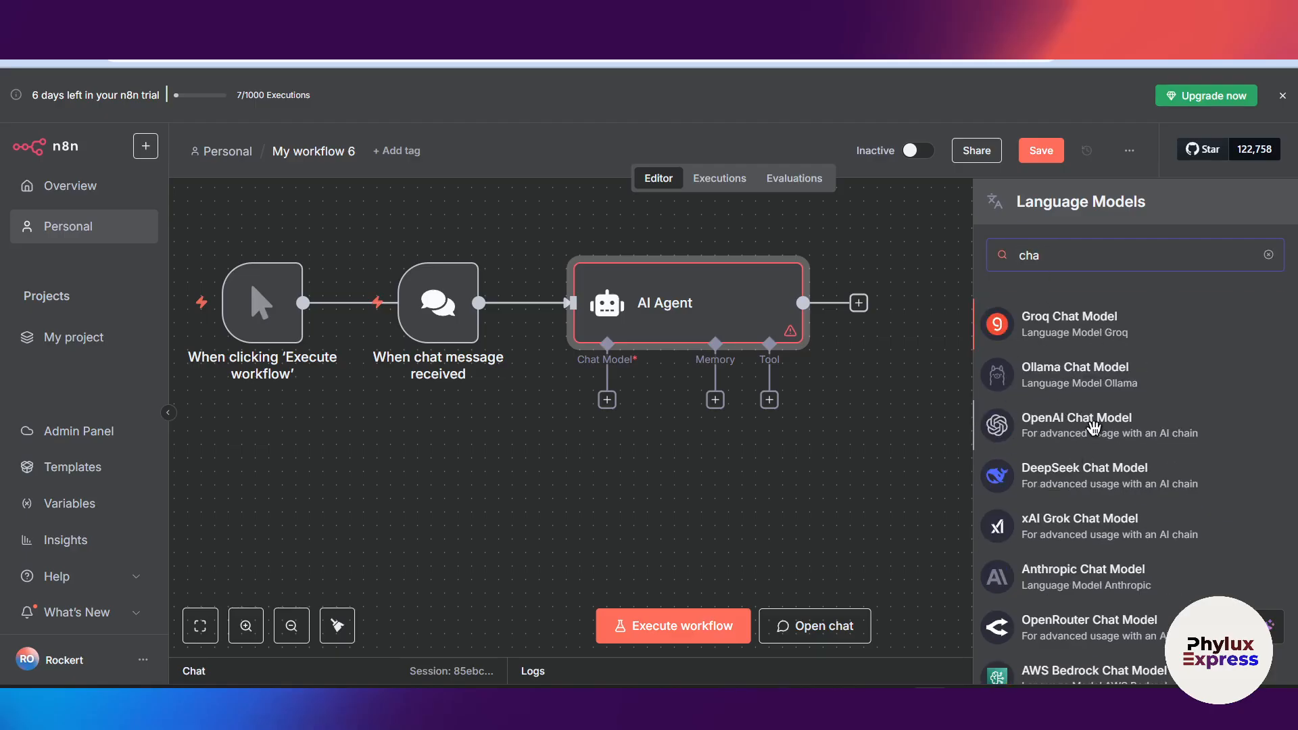
click(1096, 448)
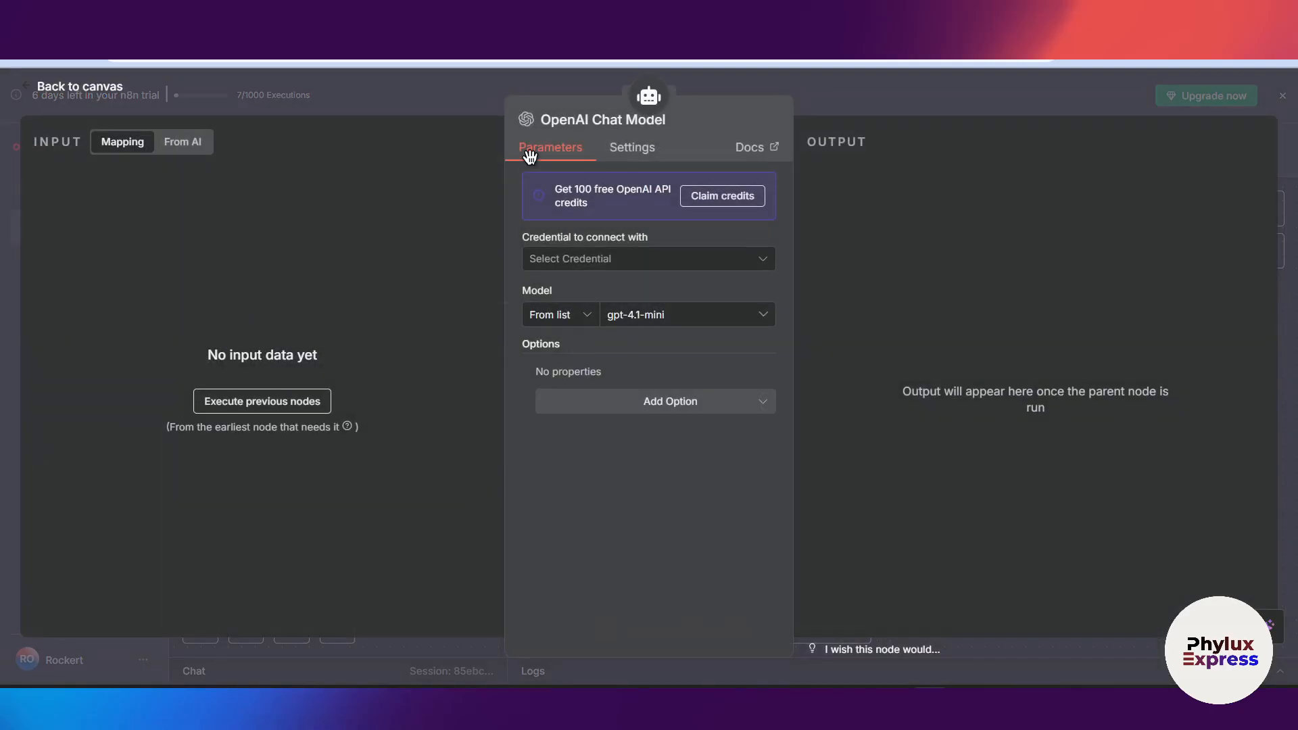
click(883, 107)
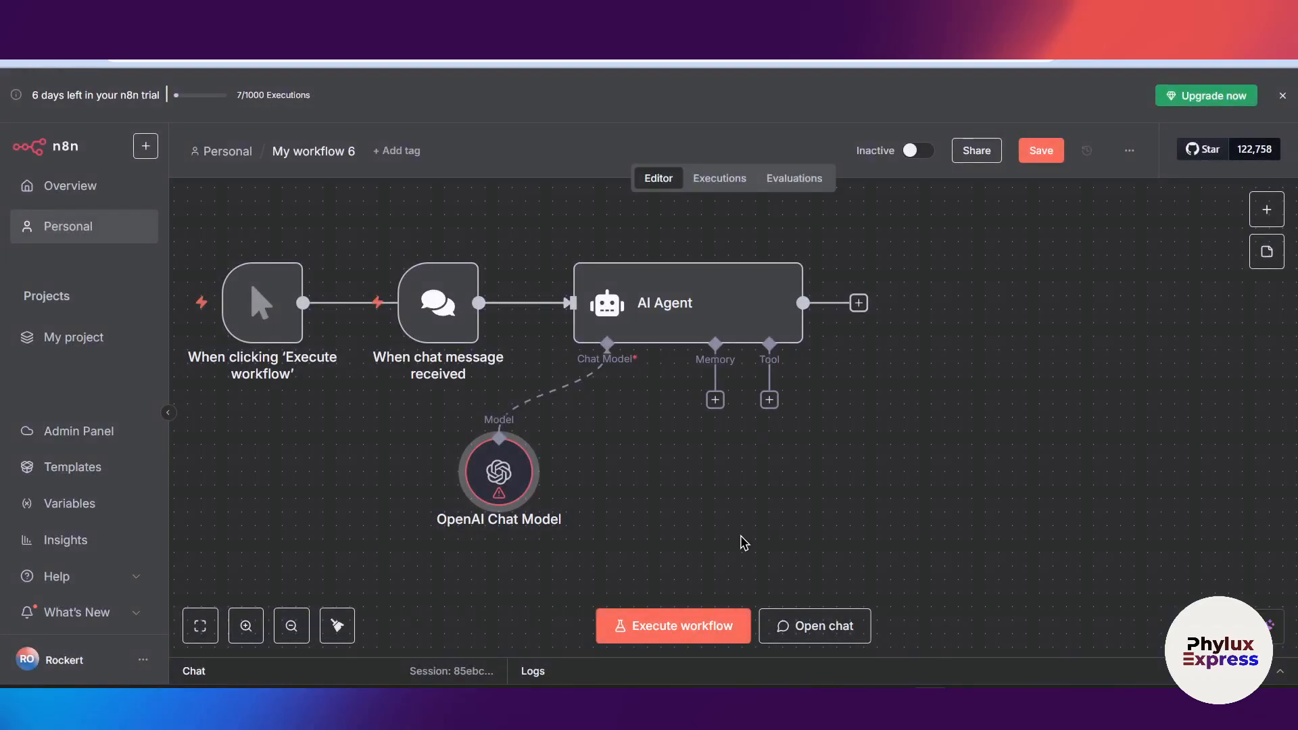
drag(507, 493, 612, 465)
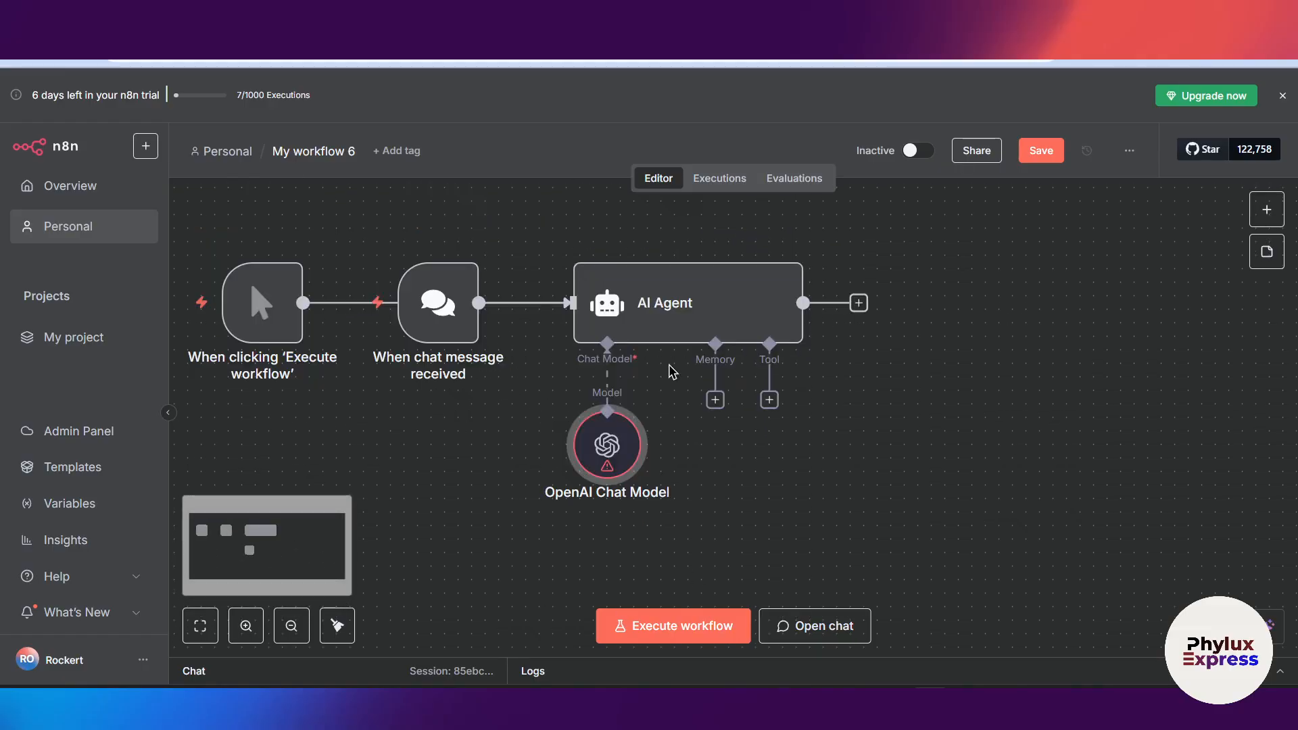
Open a new OpenAI credential for the OpenAI Chat Model node and review its API Key and Organization ID fields.
double_click(615, 446)
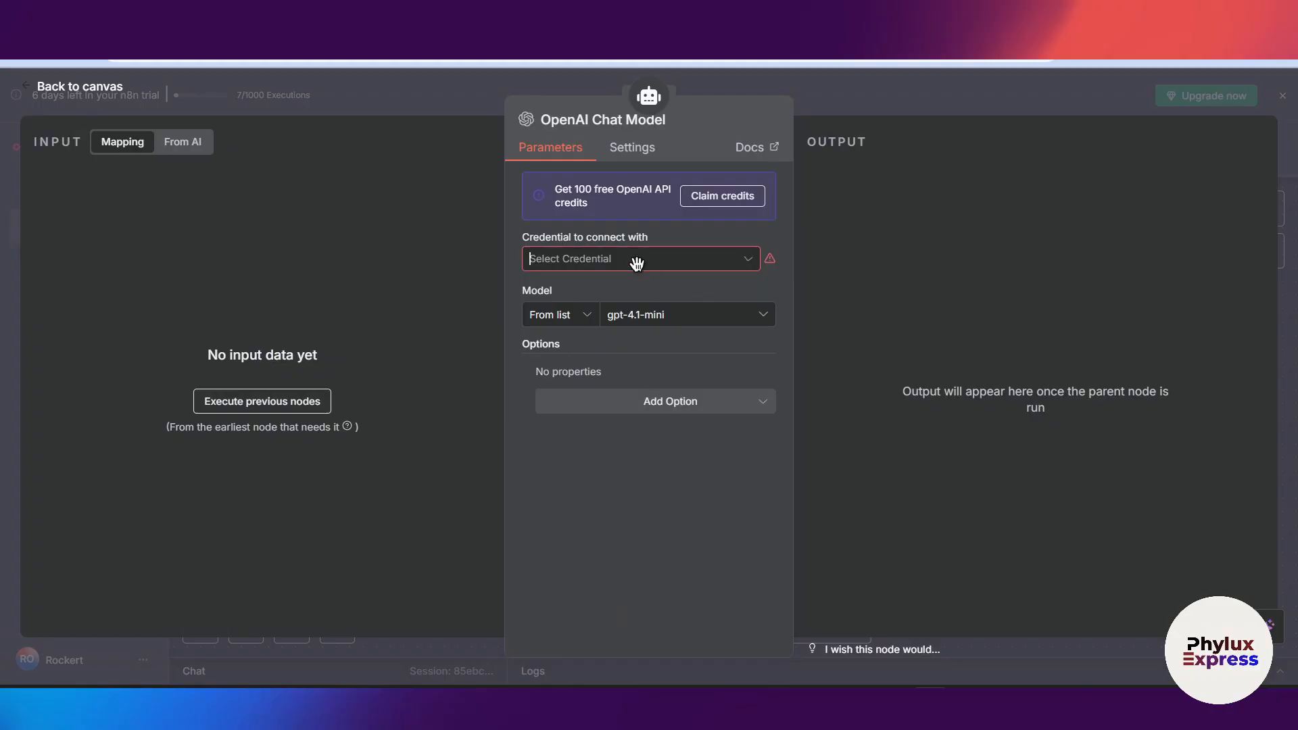
click(637, 262)
click(618, 300)
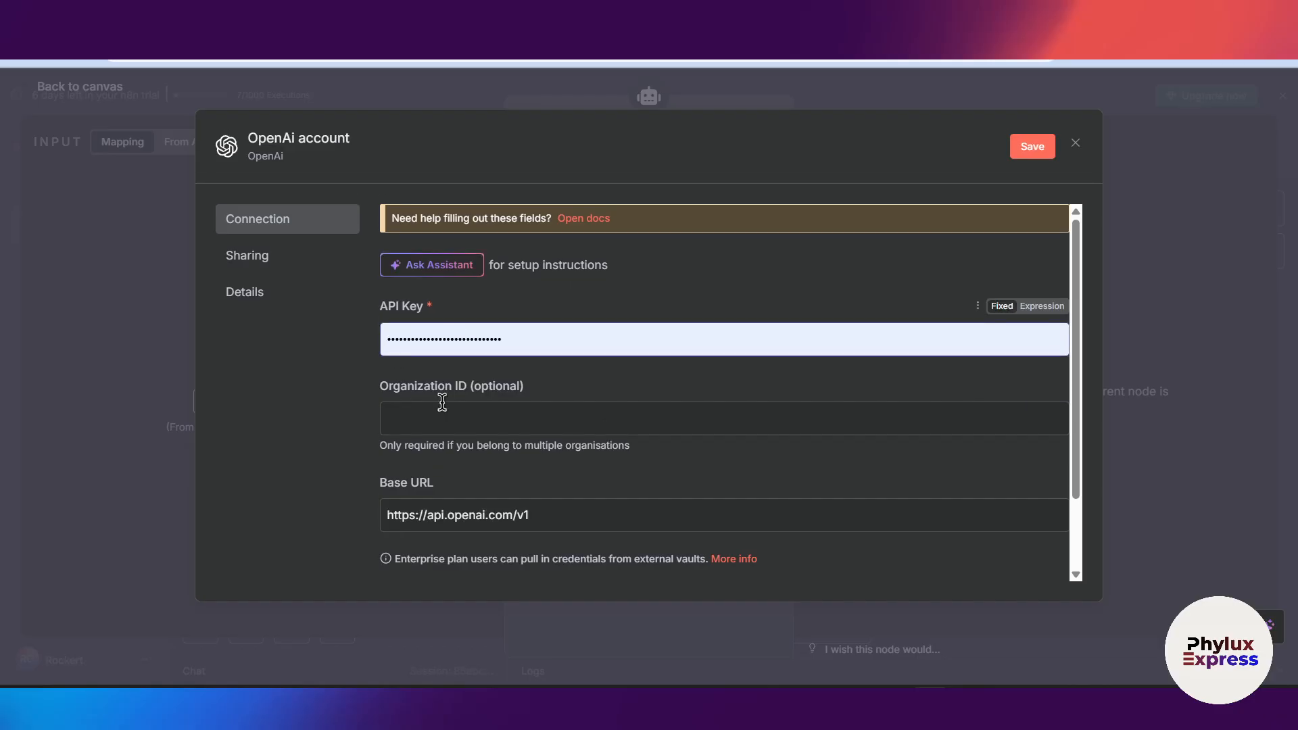
drag(570, 379, 313, 370)
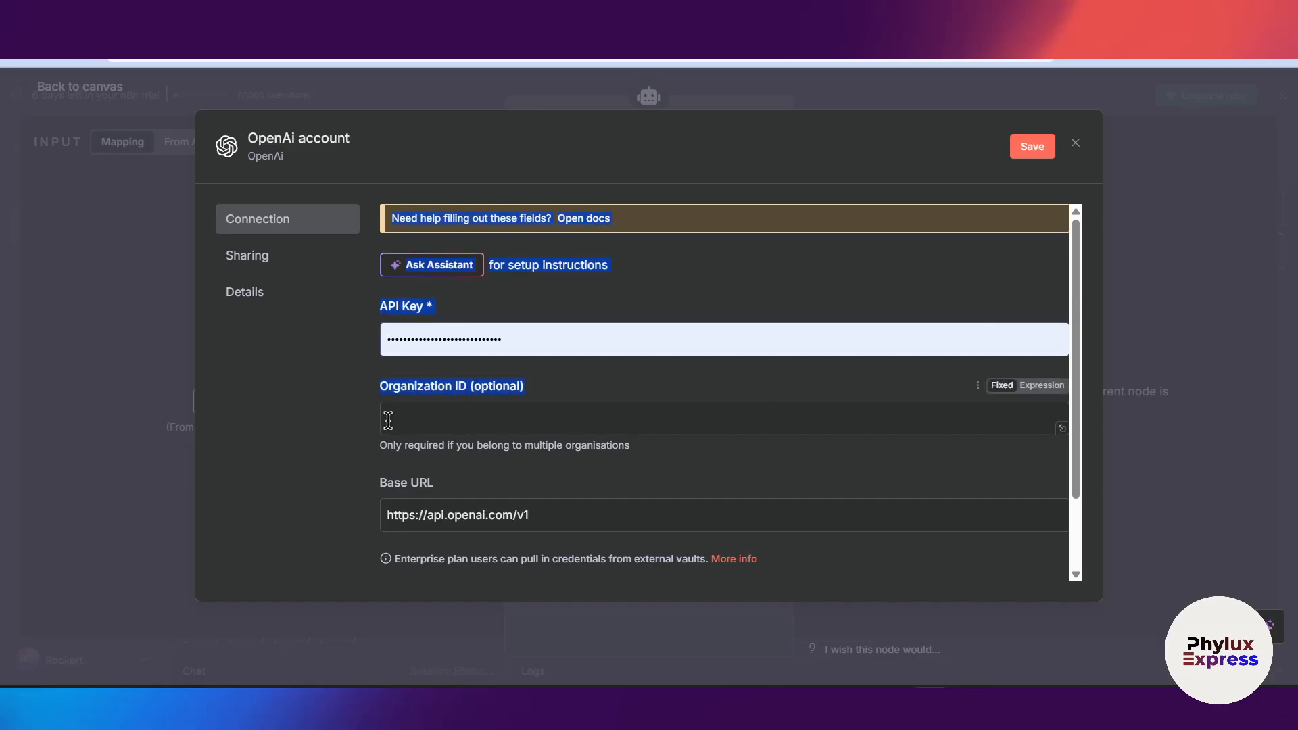
click(499, 425)
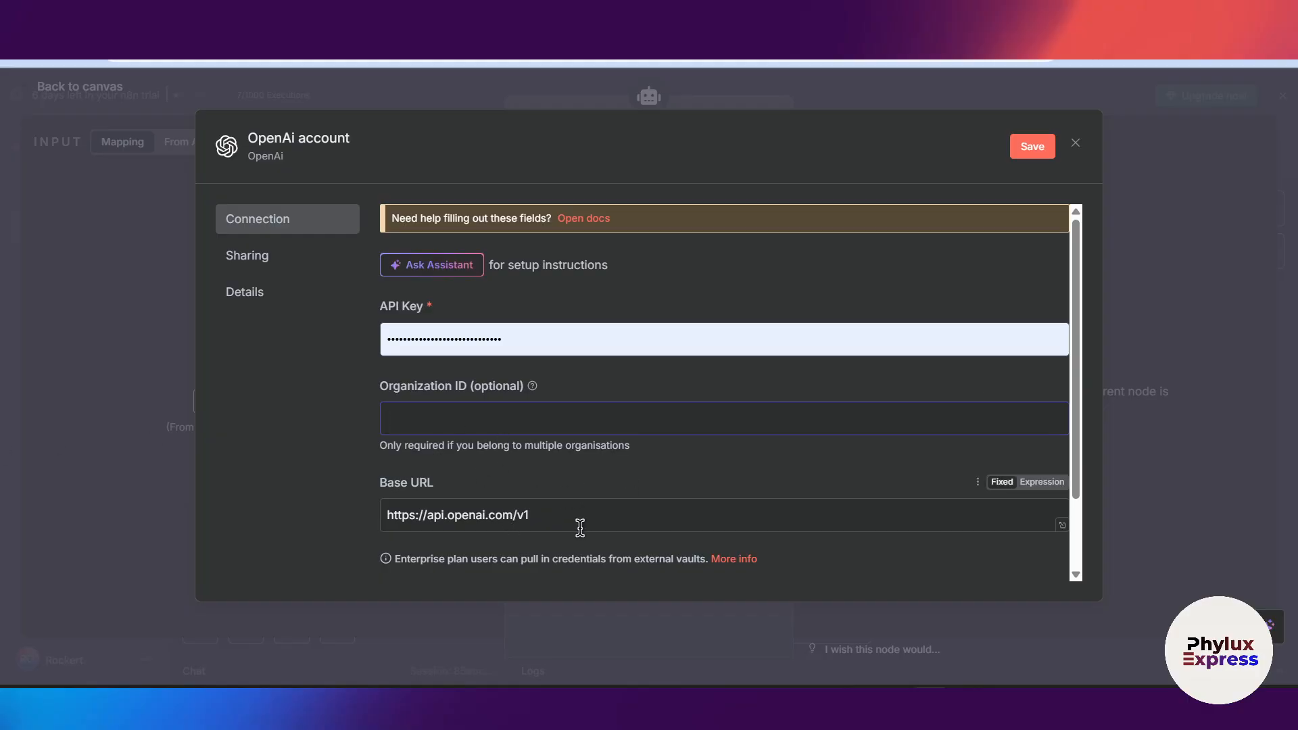
click(562, 348)
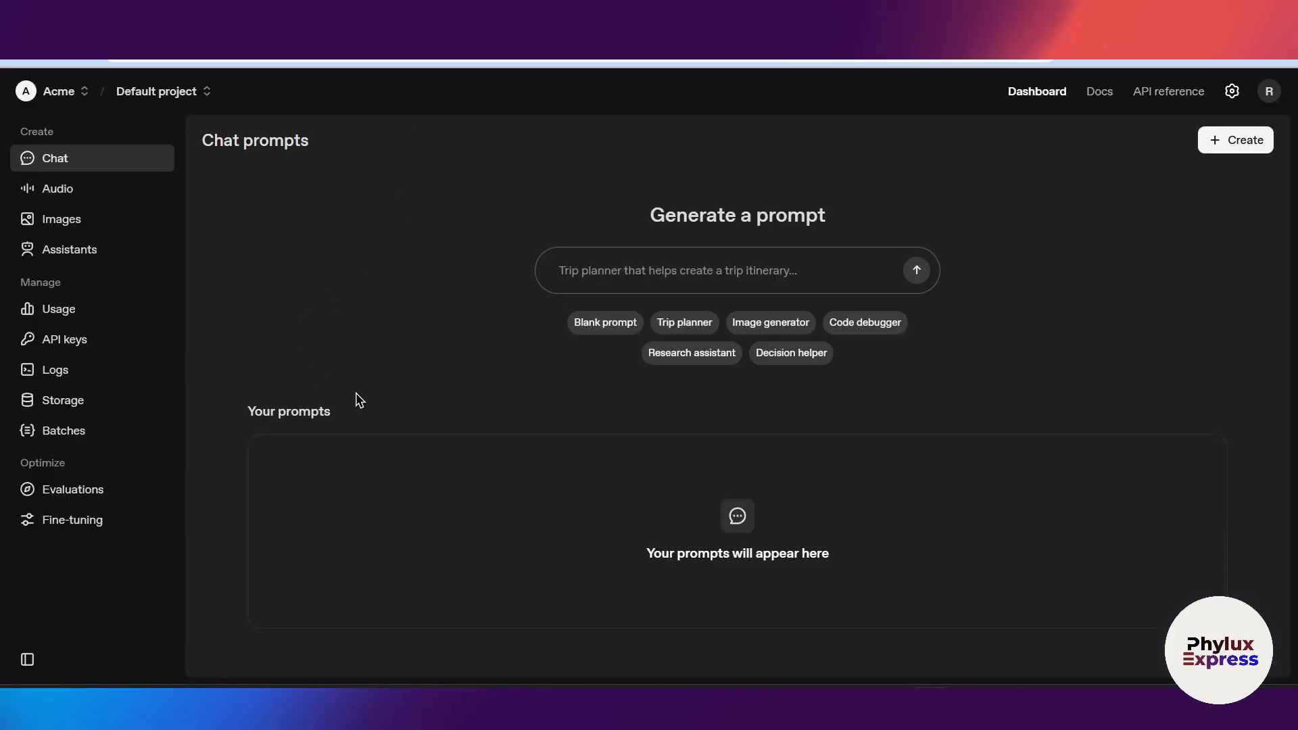
Switch to the OpenAI Platform dashboard and choose Default project as the active project.
click(60, 90)
click(156, 90)
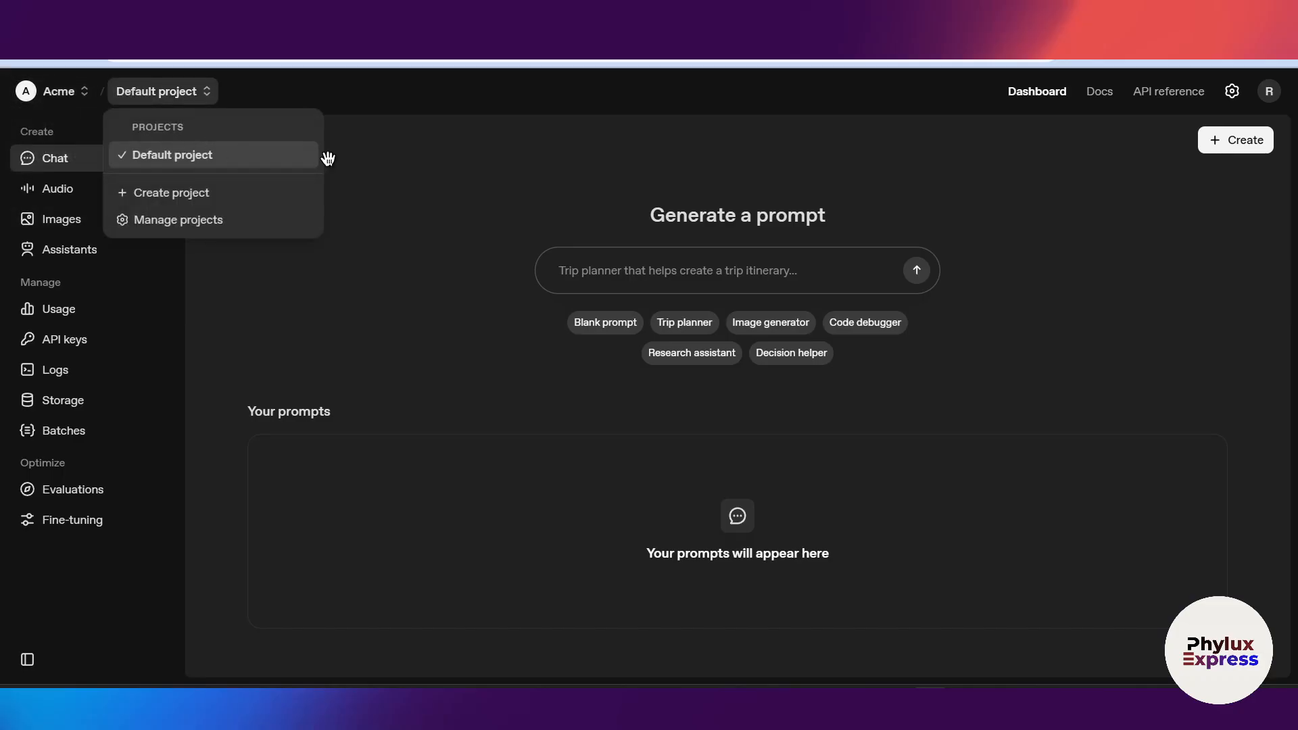
click(304, 164)
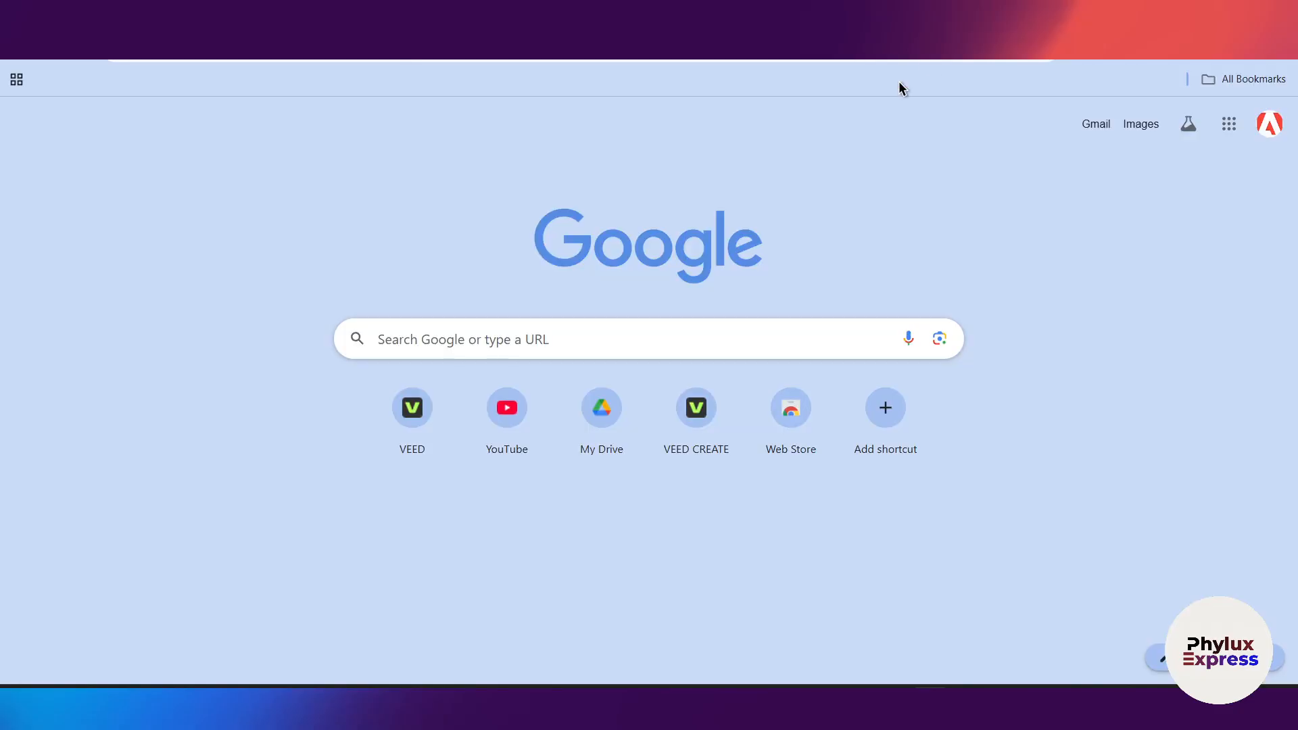
Search the web for the OpenAI playground in a separate browser window and open the OpenAI Playground page.
drag(901, 87, 1107, 140)
click(576, 177)
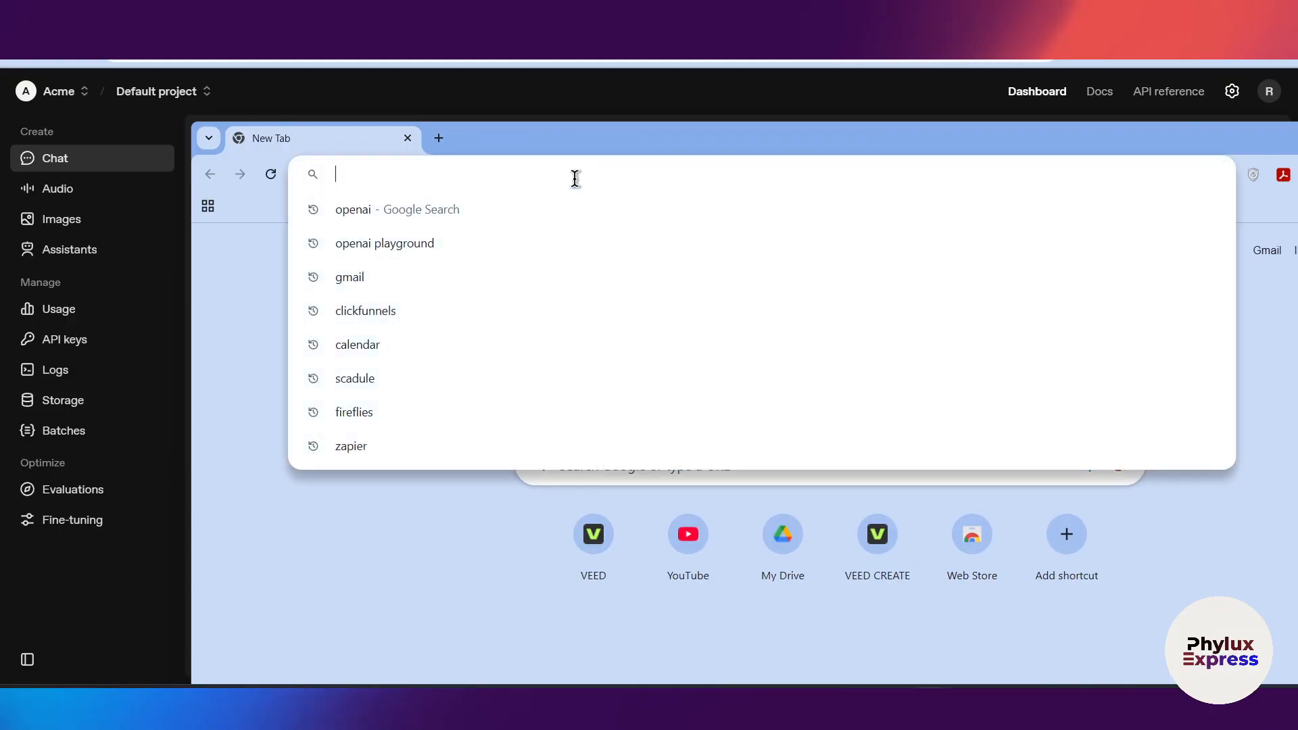
text(openai)
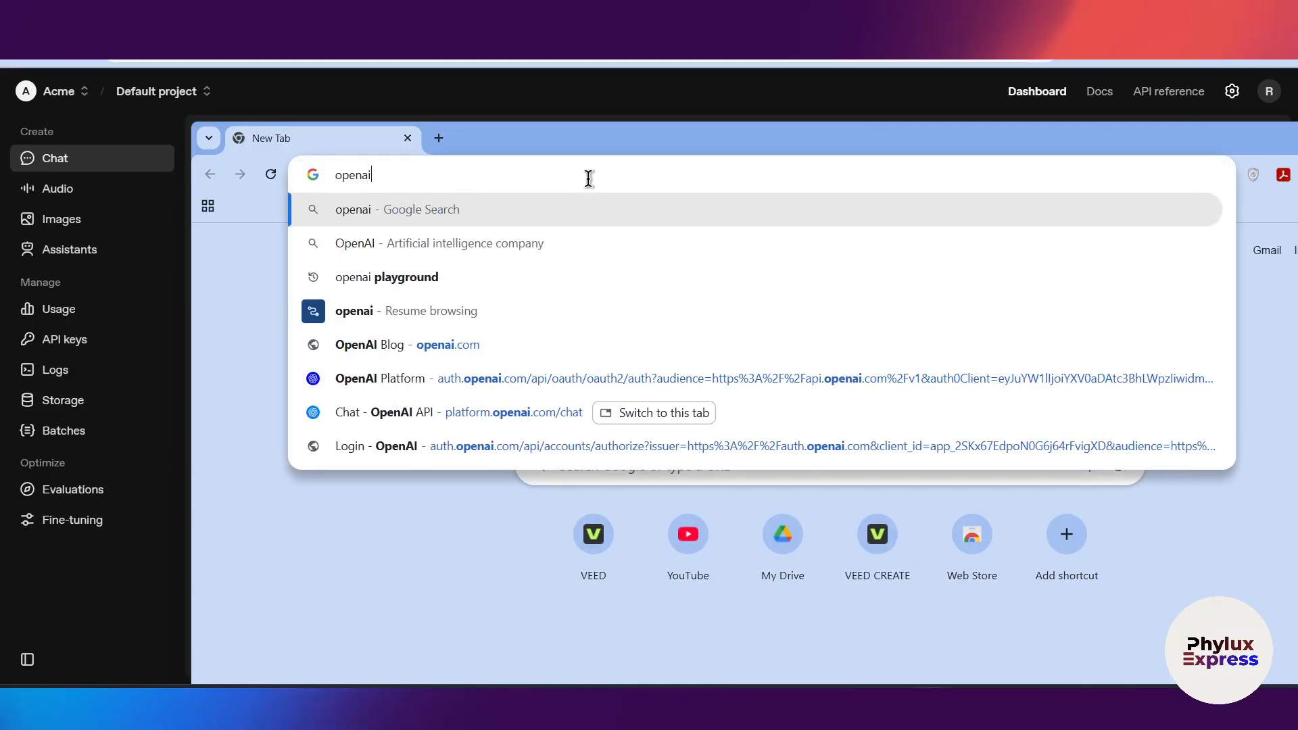
text( playgoruind)
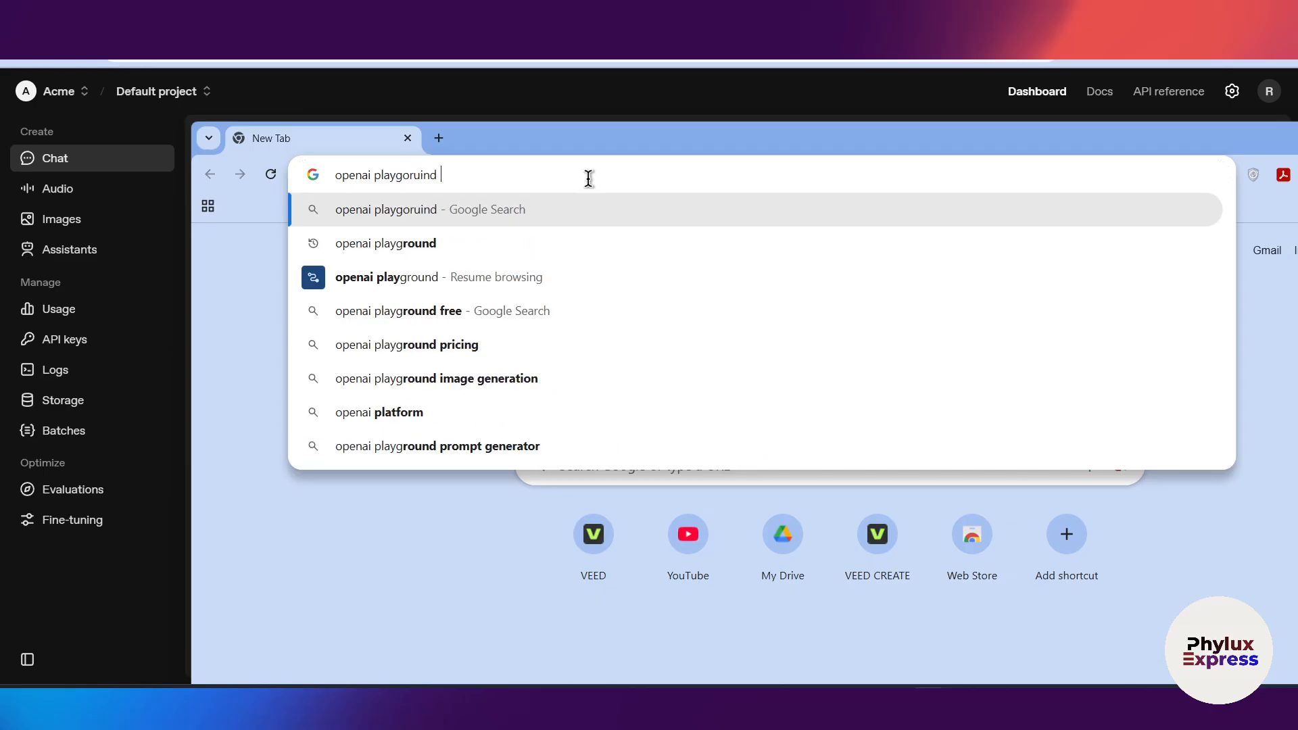
key(Return)
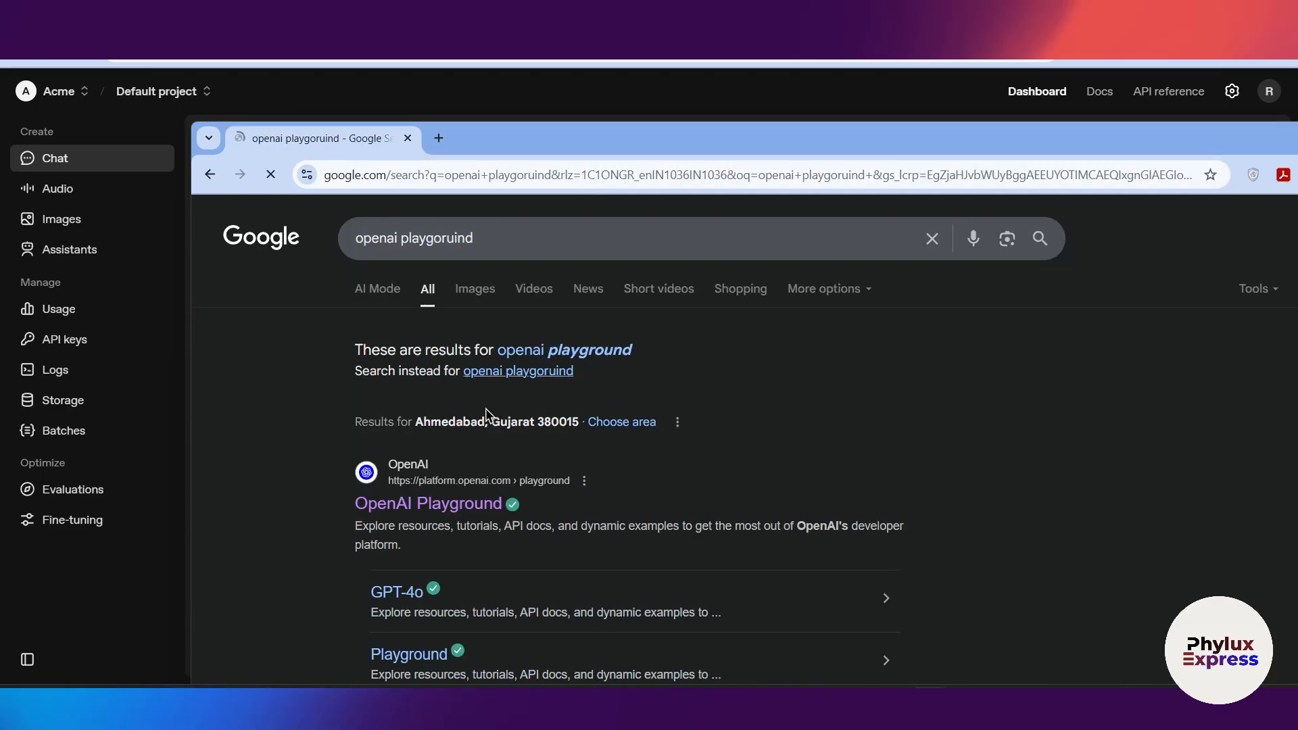
click(449, 501)
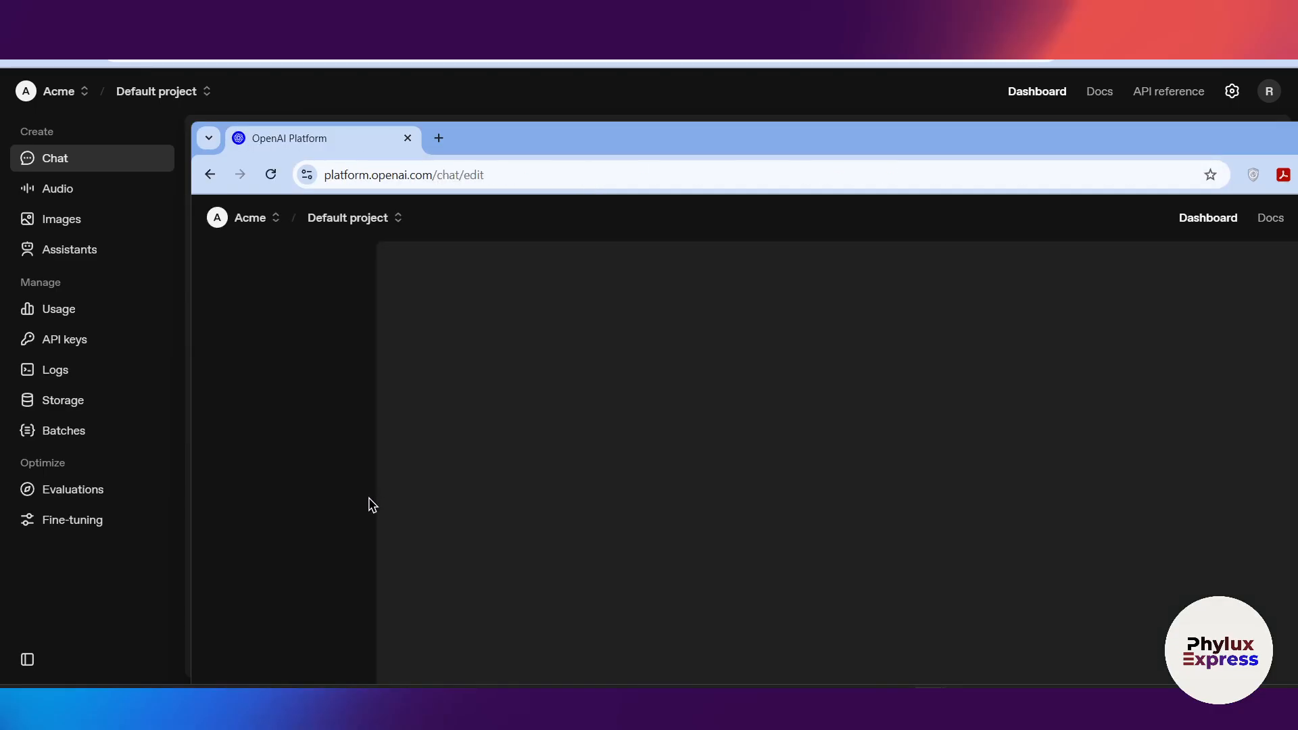
drag(638, 149, 523, 107)
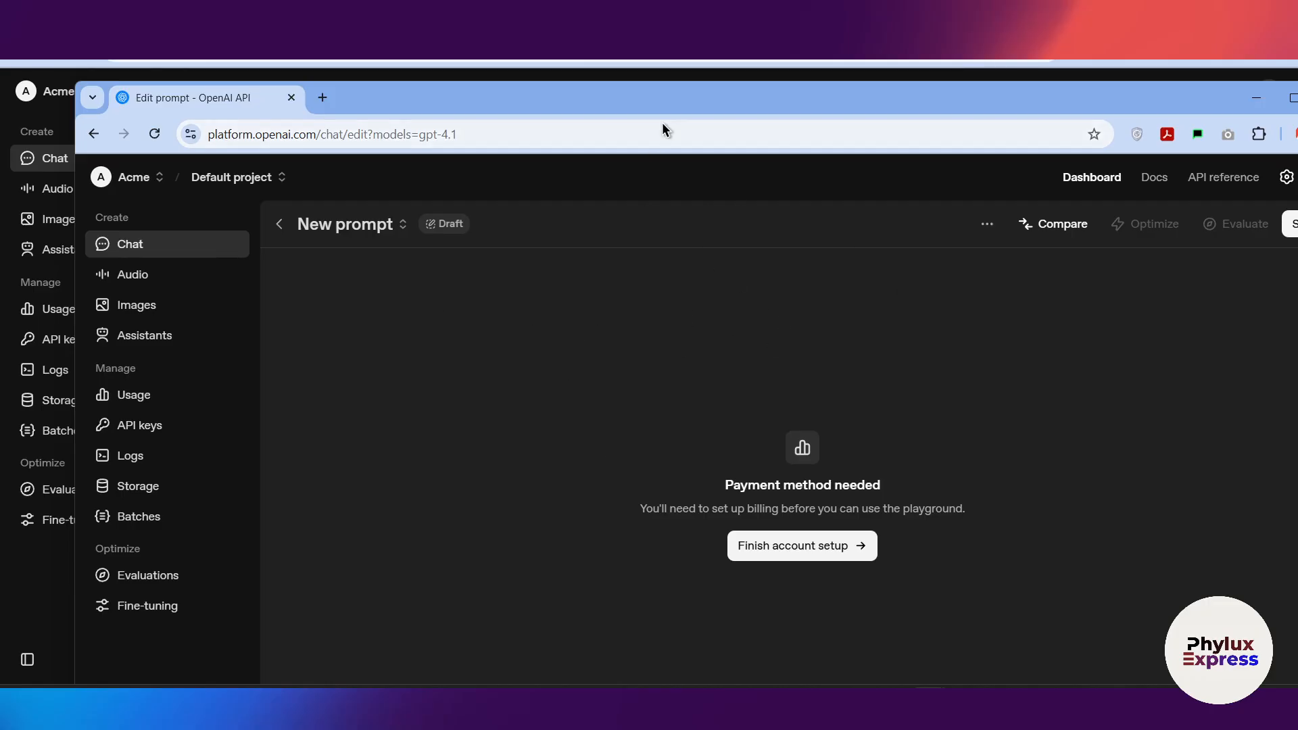
drag(663, 129, 614, 88)
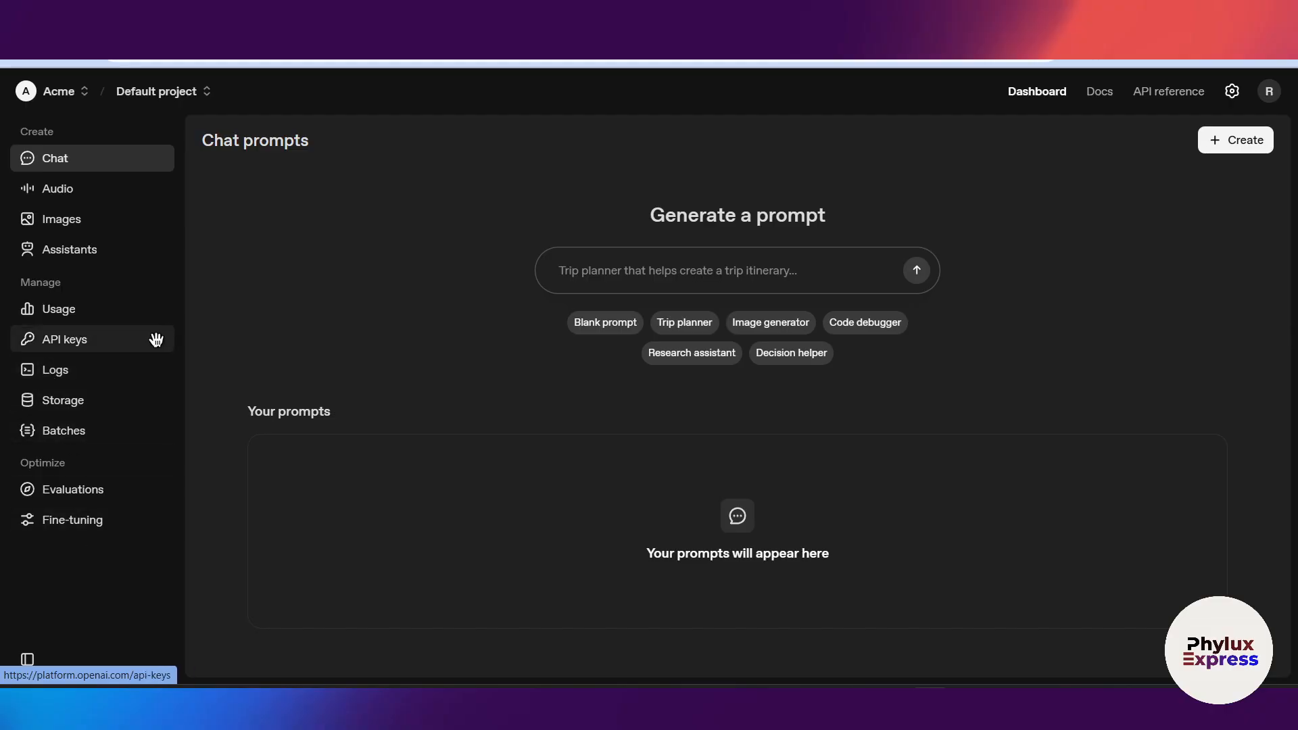
Open the project's API keys page, start a new secret key and review its ownership setting.
click(78, 341)
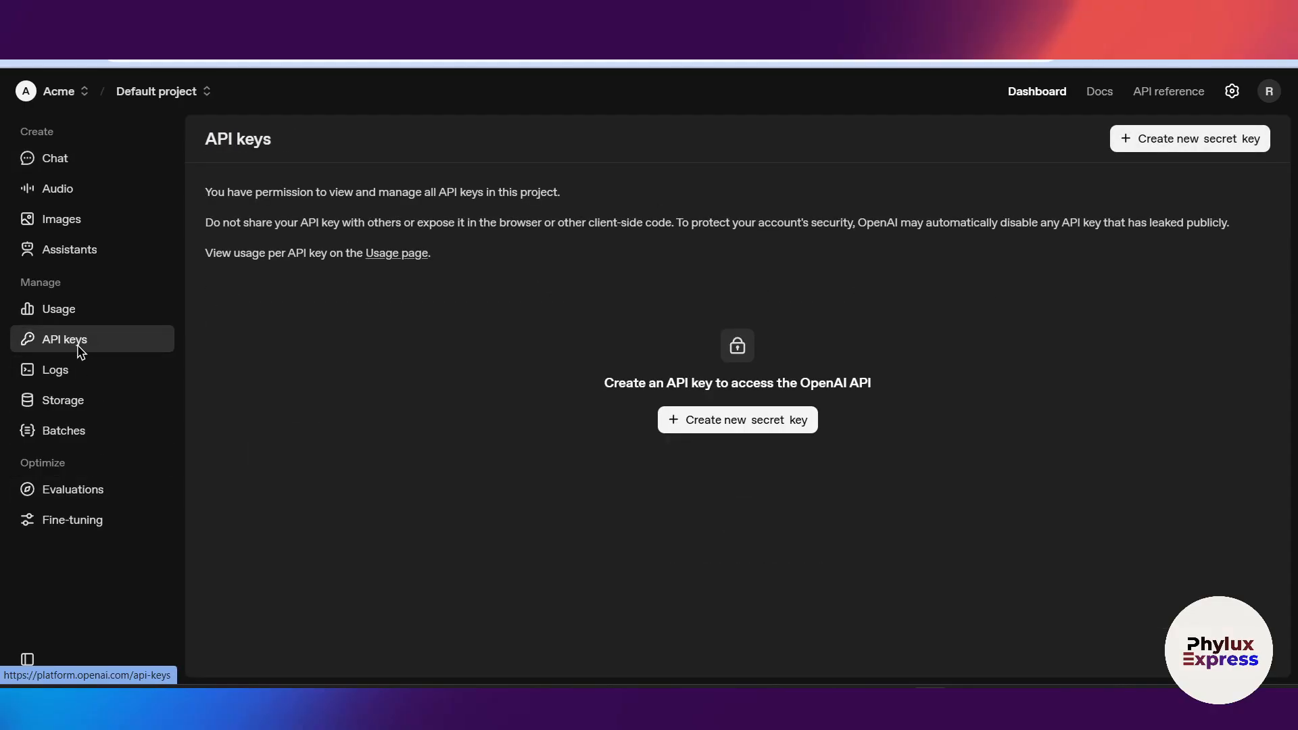
click(1198, 139)
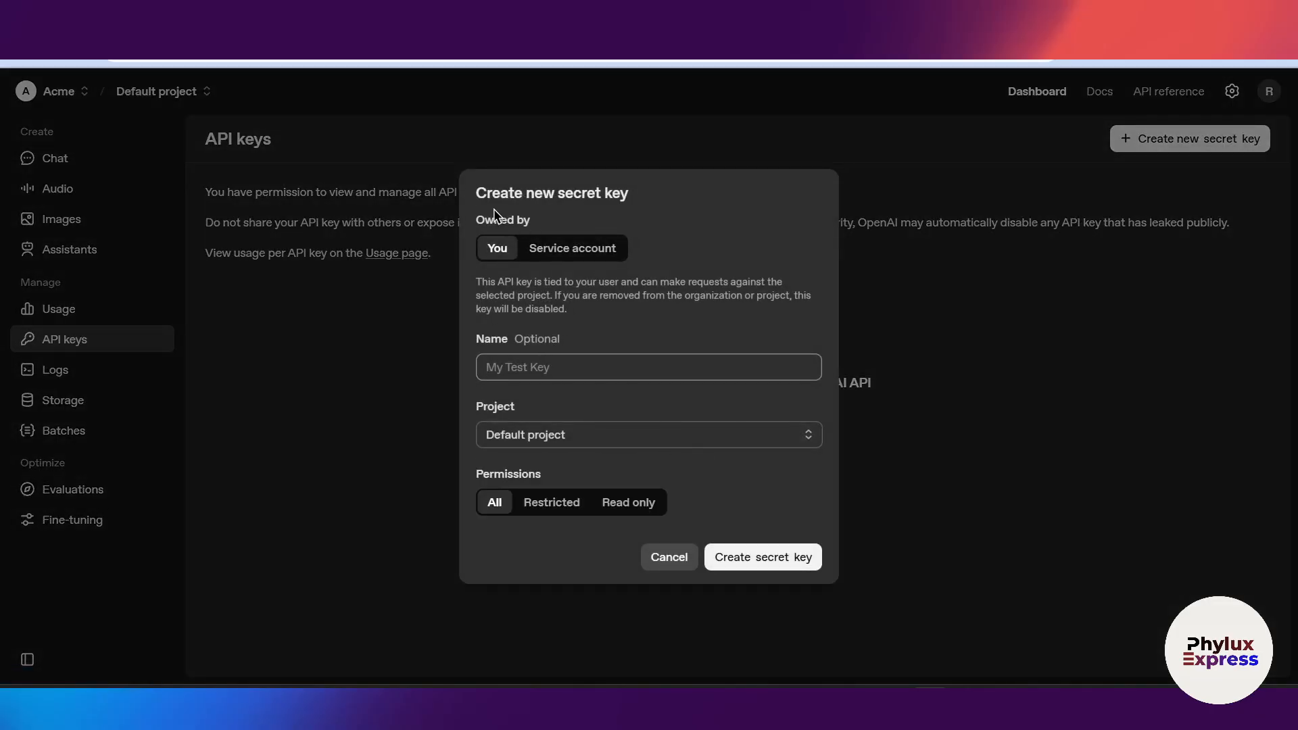
drag(486, 220, 569, 238)
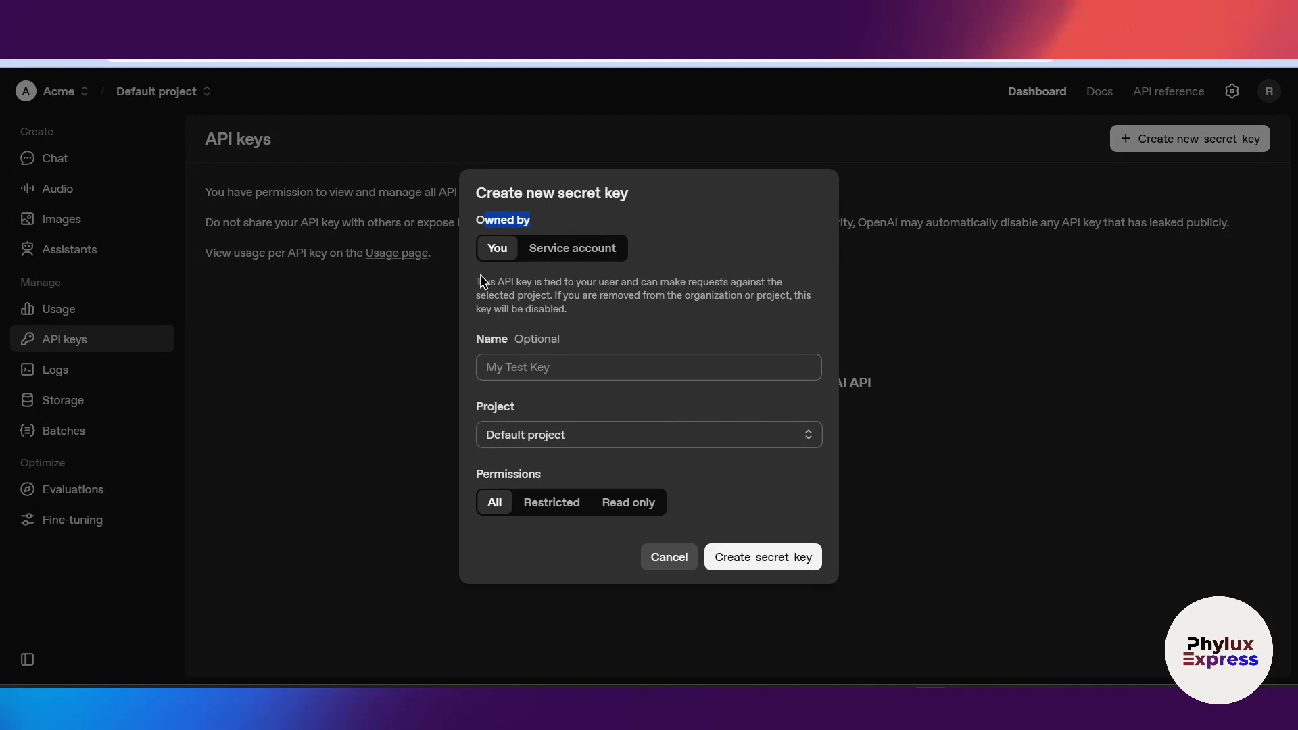
Try Service account ownership for the new key, look over its name and project fields, and return ownership to You.
click(601, 249)
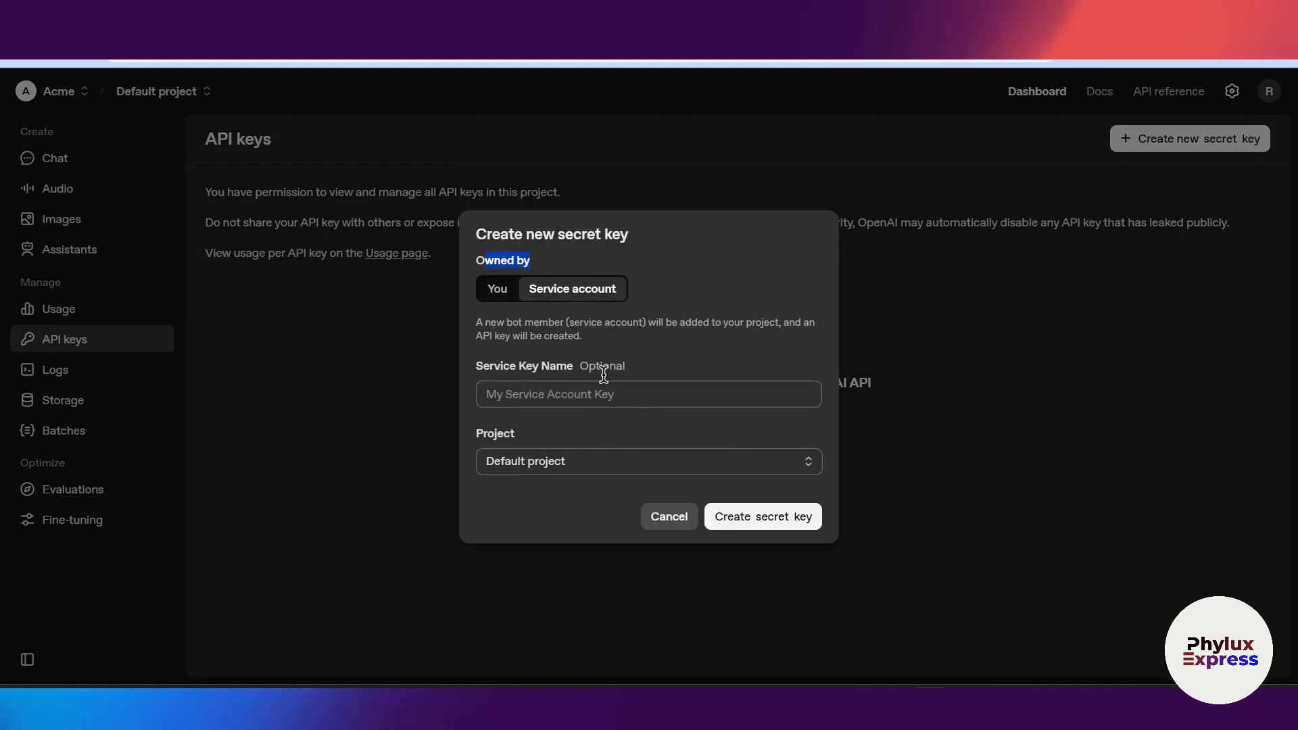
click(558, 395)
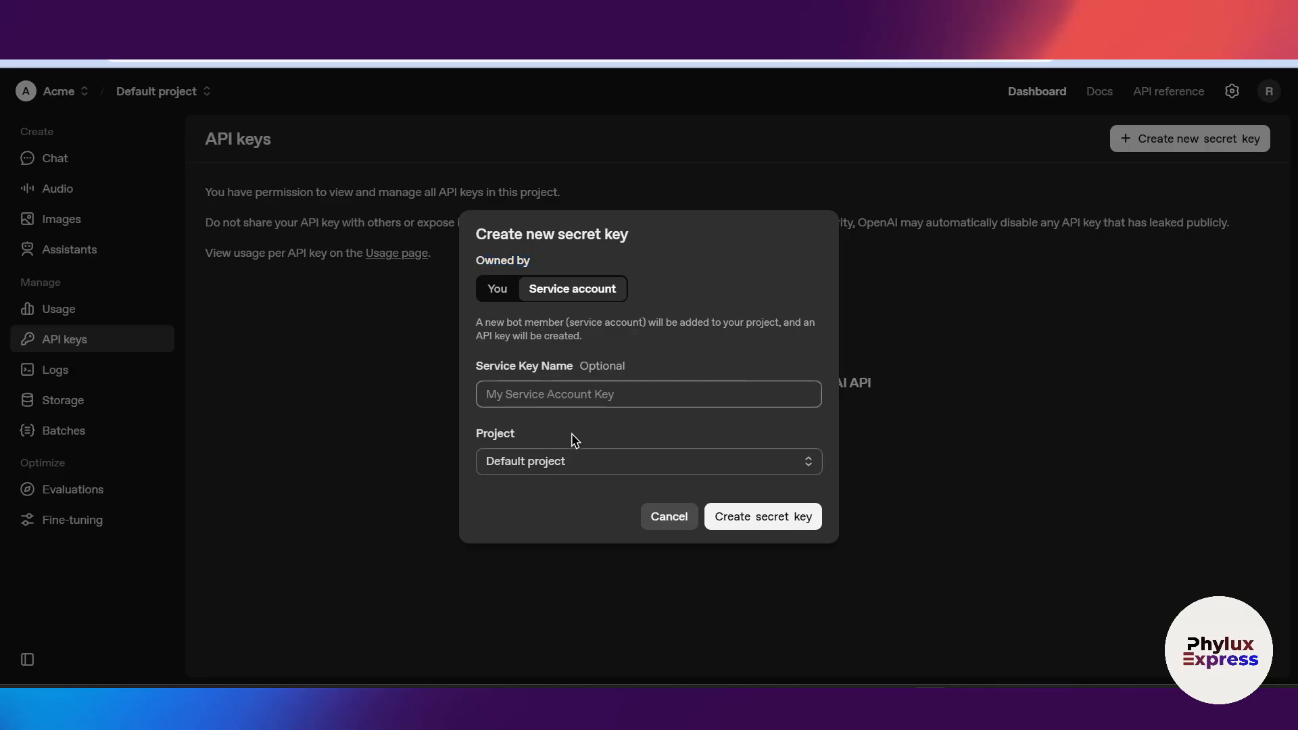
click(574, 465)
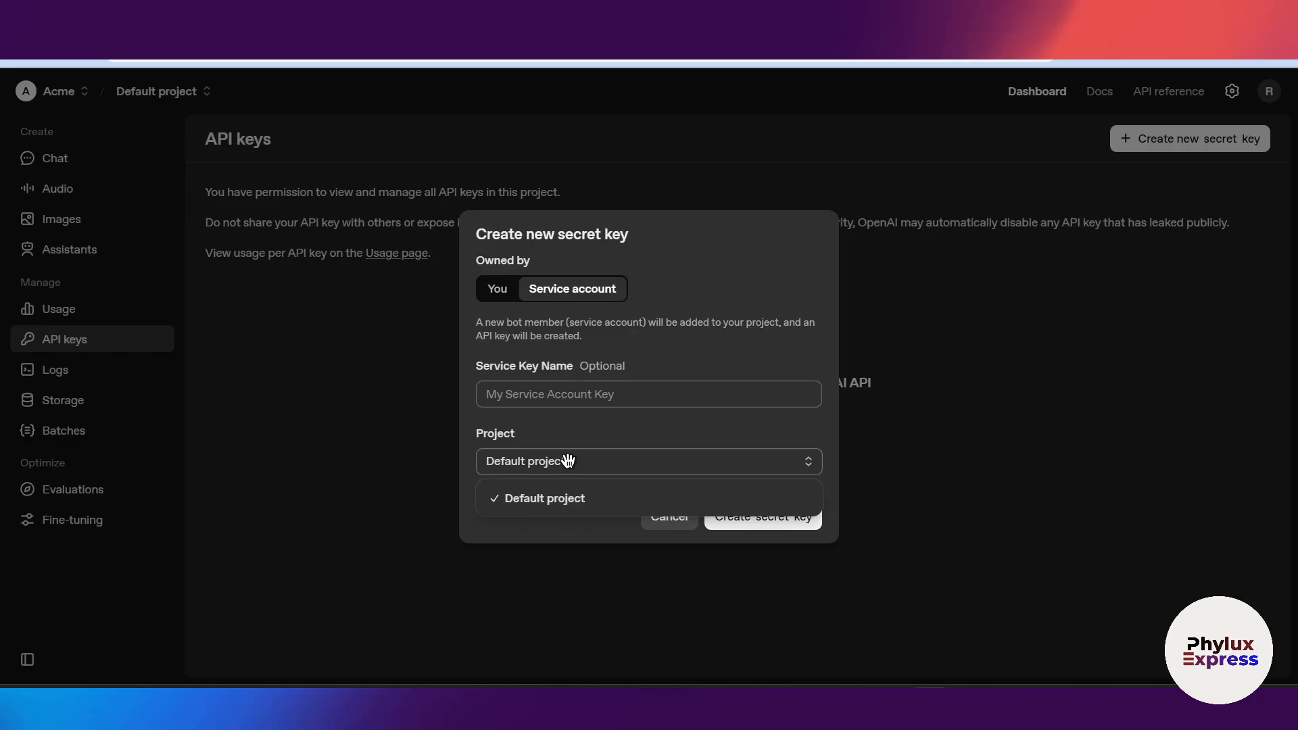
click(576, 469)
click(478, 293)
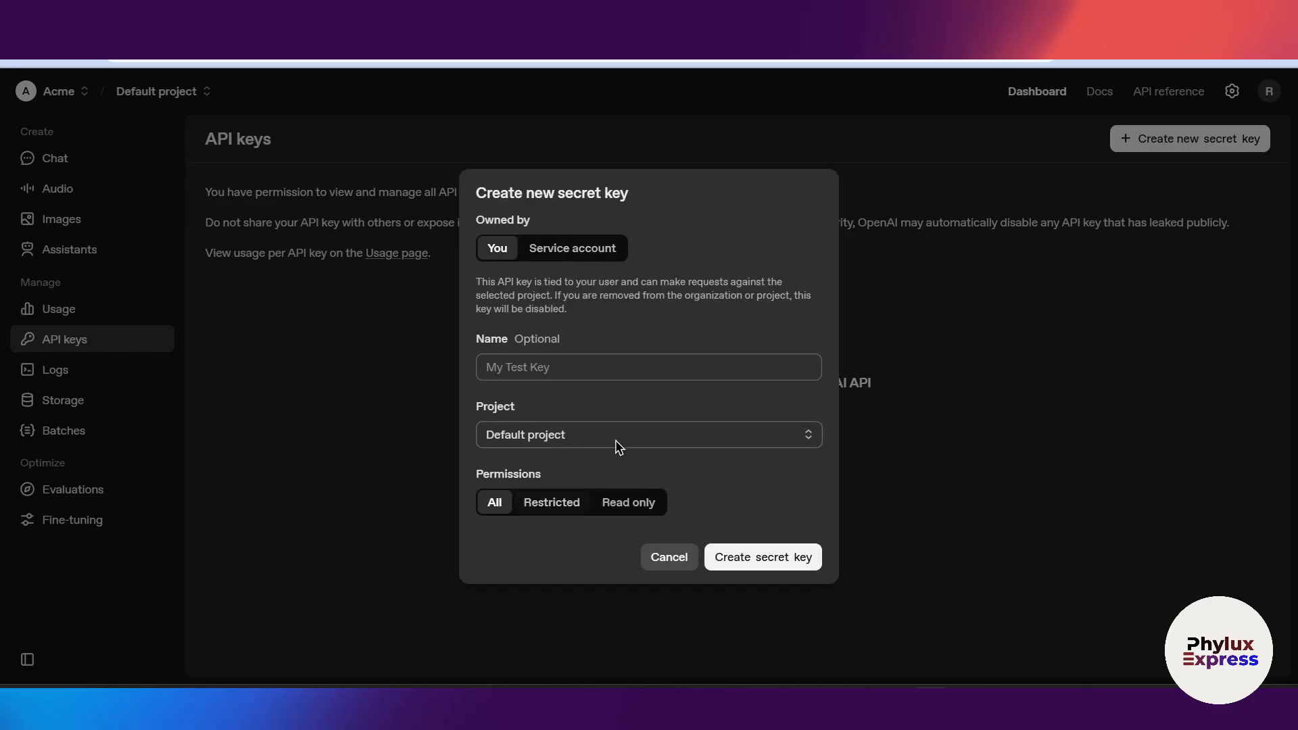
Name the new secret key "test 1" and keep it assigned to Default project.
click(565, 373)
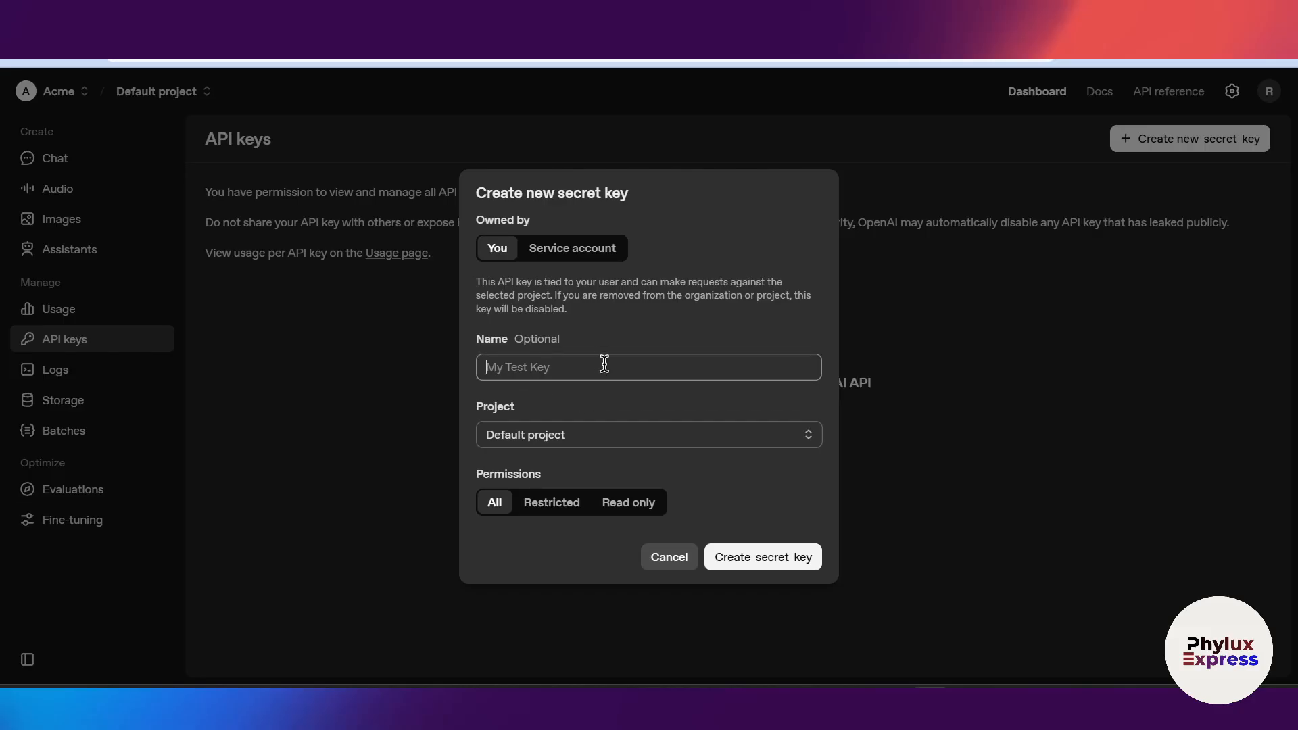
text(tes)
key(BackSpace)
key(BackSpace)
key(BackSpace)
text(conn)
key(BackSpace)
key(BackSpace)
key(BackSpace)
key(BackSpace)
text(te)
click(588, 435)
click(586, 442)
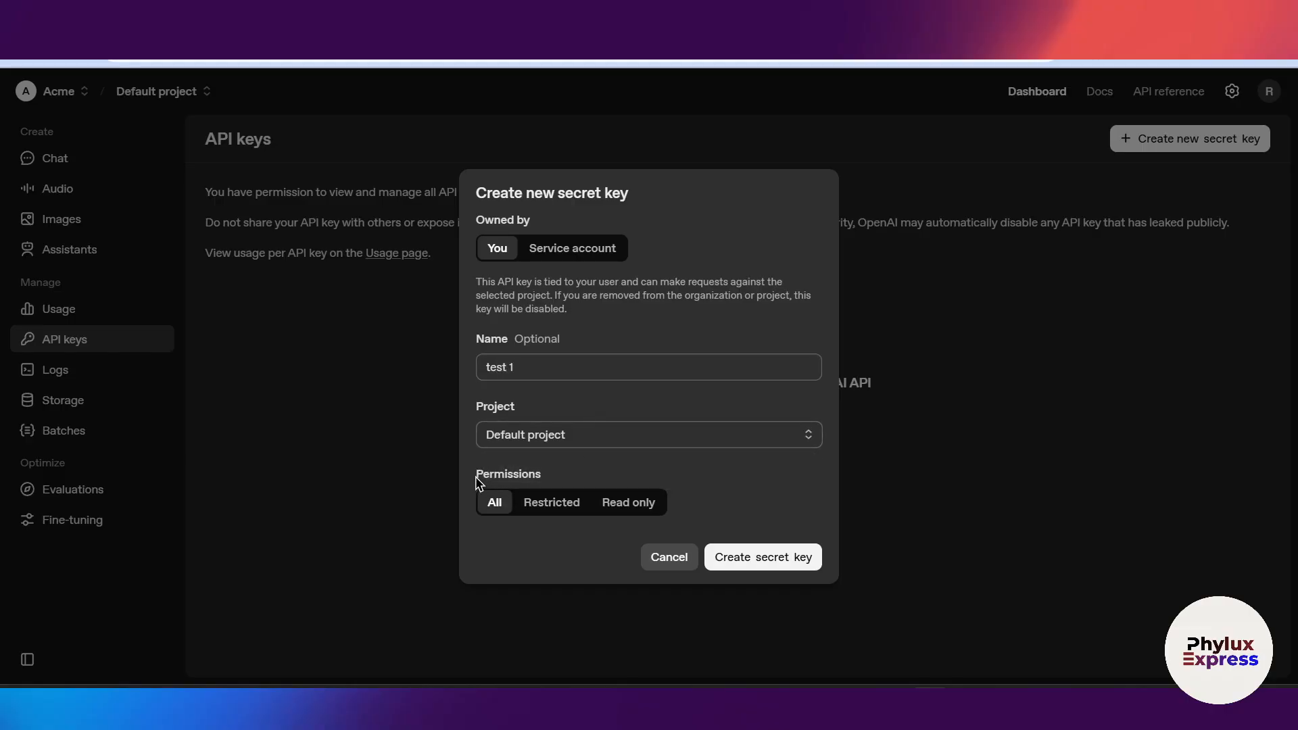
Create the secret key with permissions set to All and copy the generated key.
drag(477, 482, 526, 540)
click(526, 541)
click(628, 512)
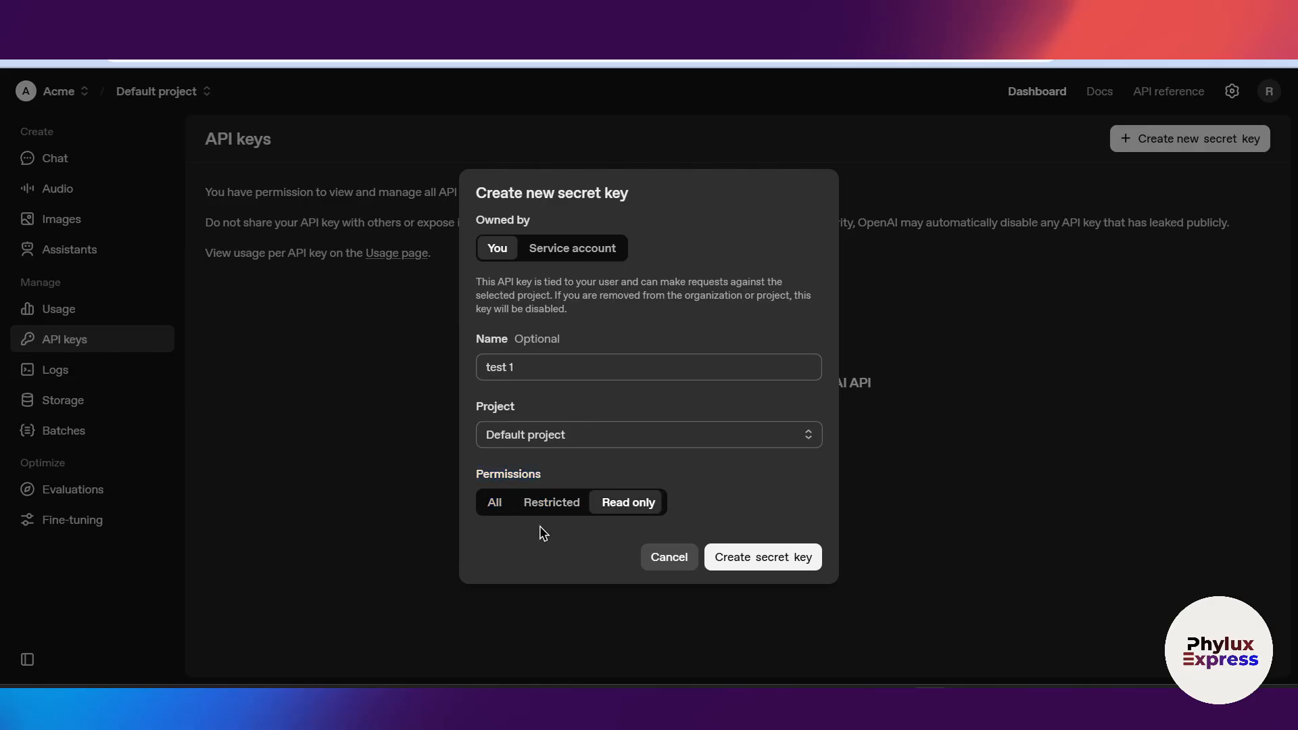
click(494, 502)
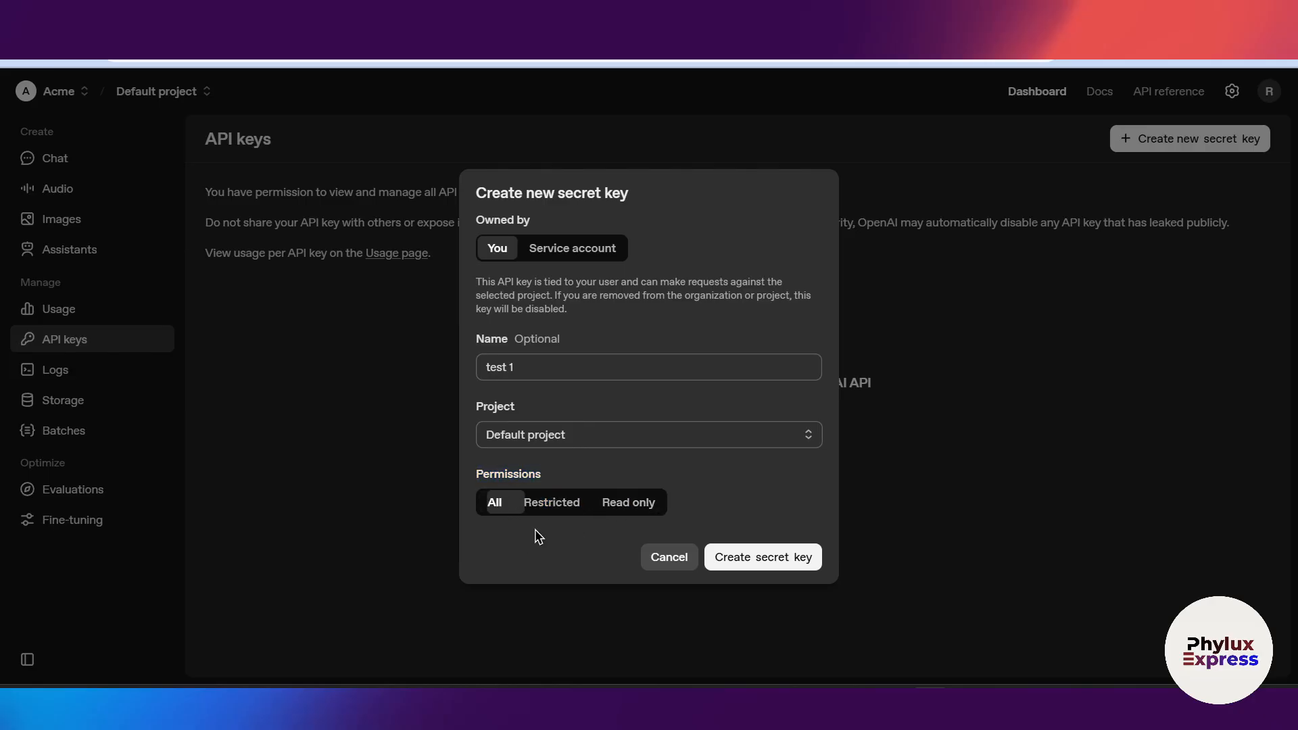
click(766, 558)
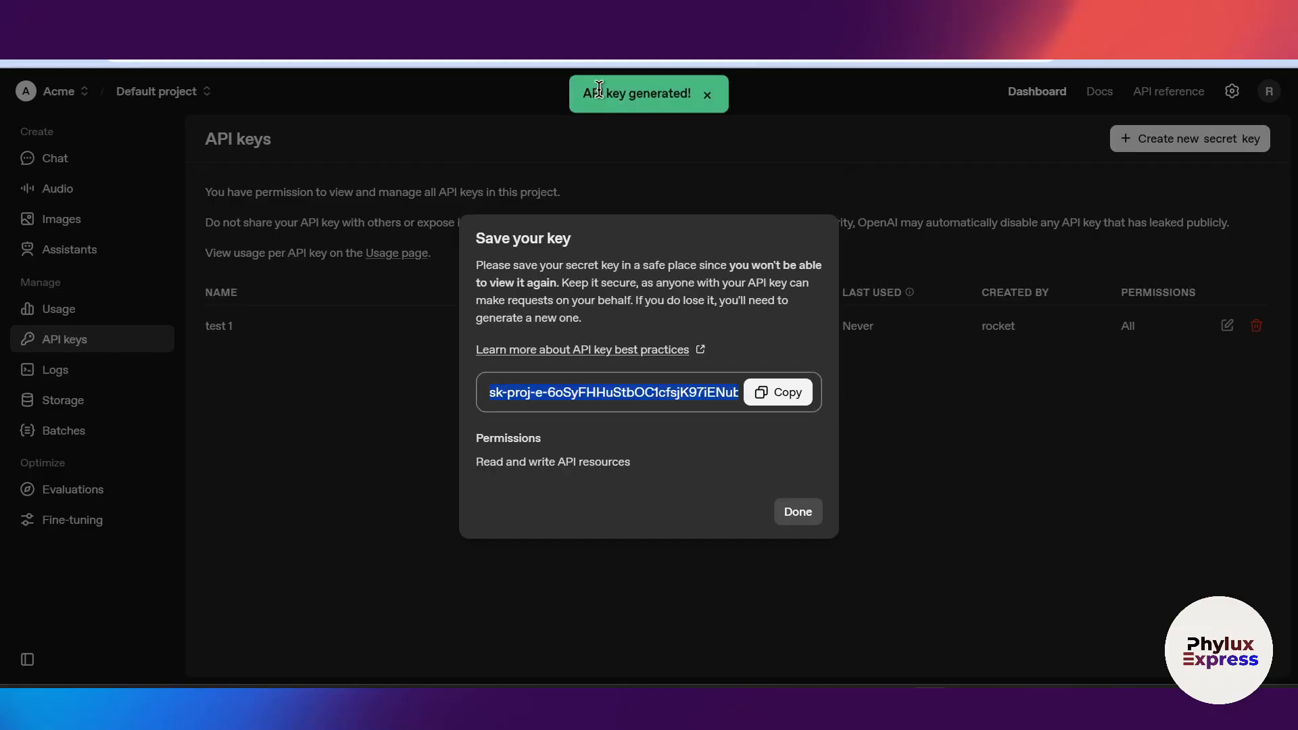
drag(599, 89, 692, 96)
click(775, 399)
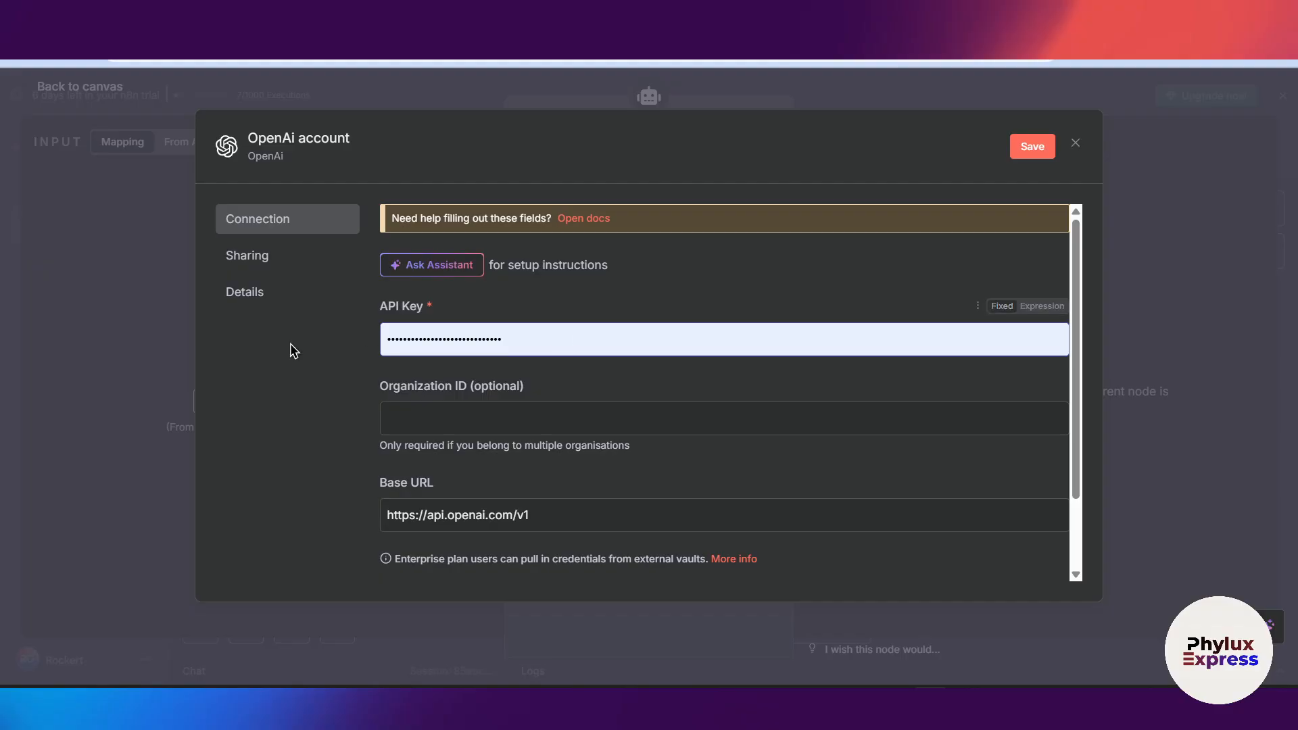
In n8n, replace the OpenAI credential's API Key with the copied key as a fixed value, save it and return to the canvas.
click(1059, 307)
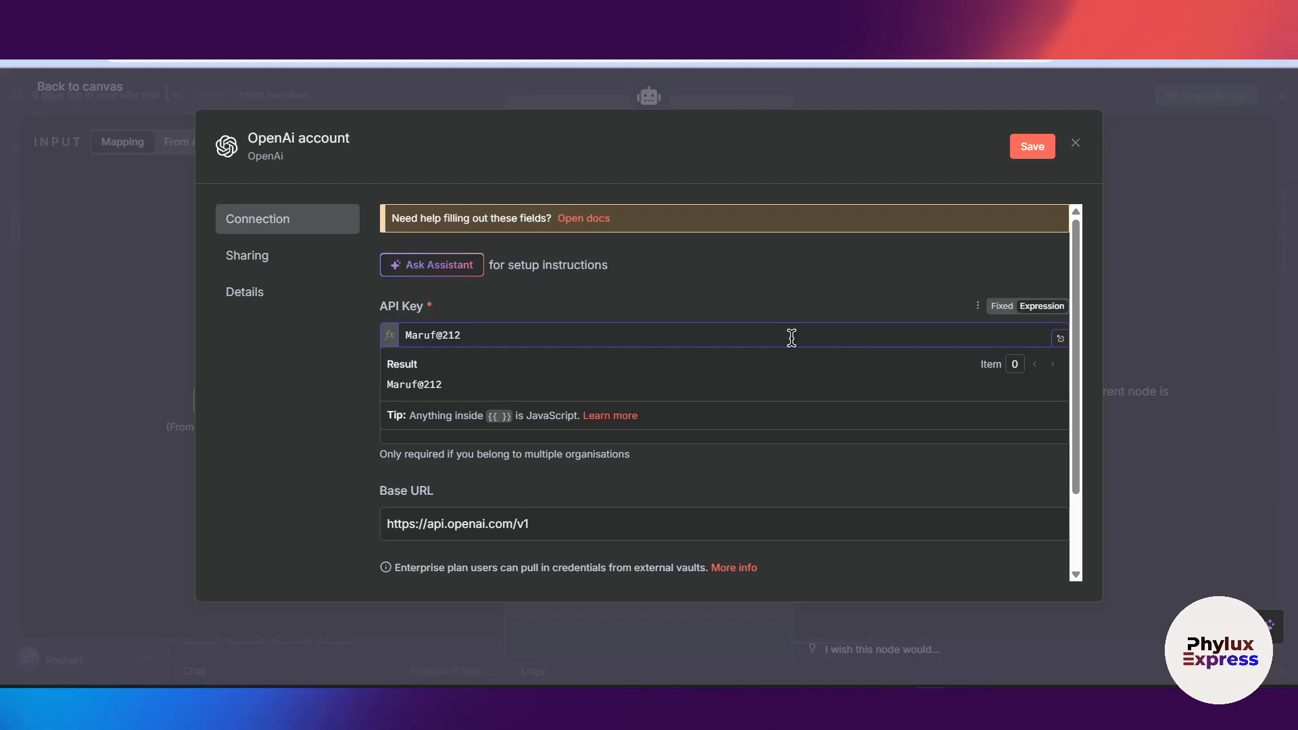
drag(791, 338, 330, 346)
key(ctrl+v)
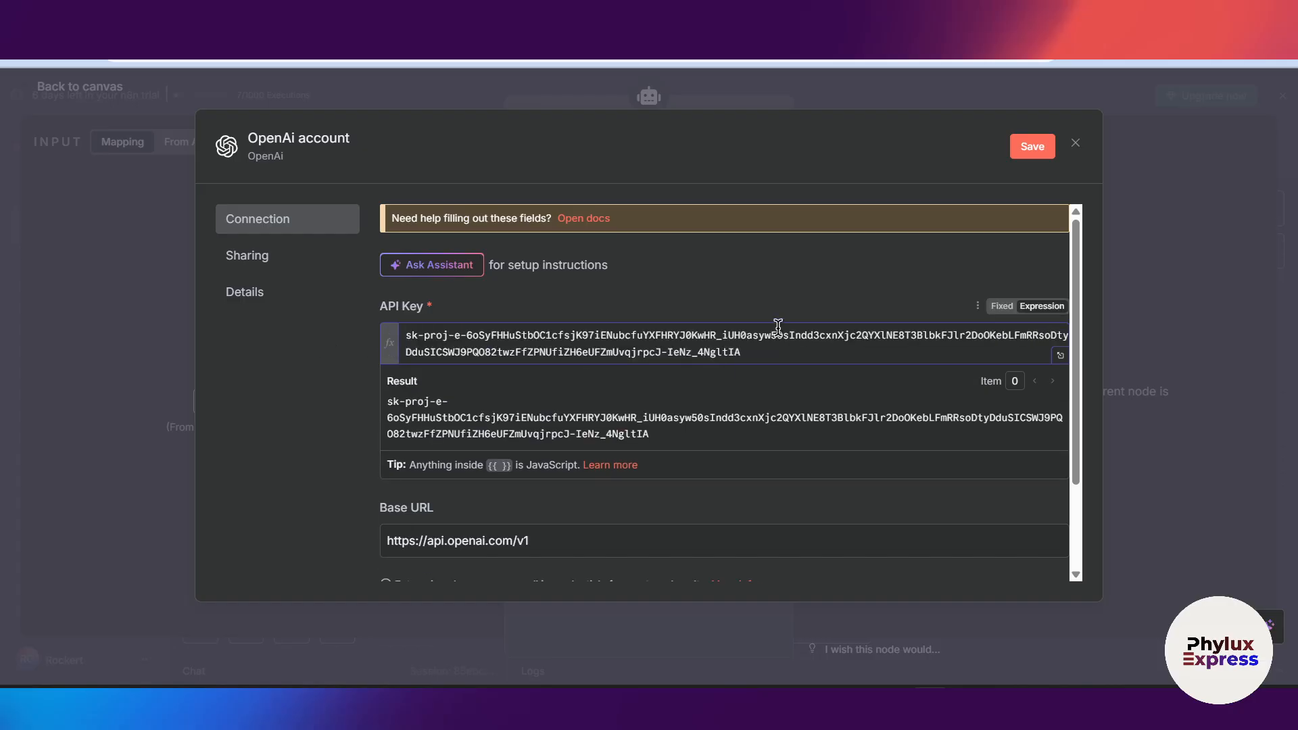
click(1001, 306)
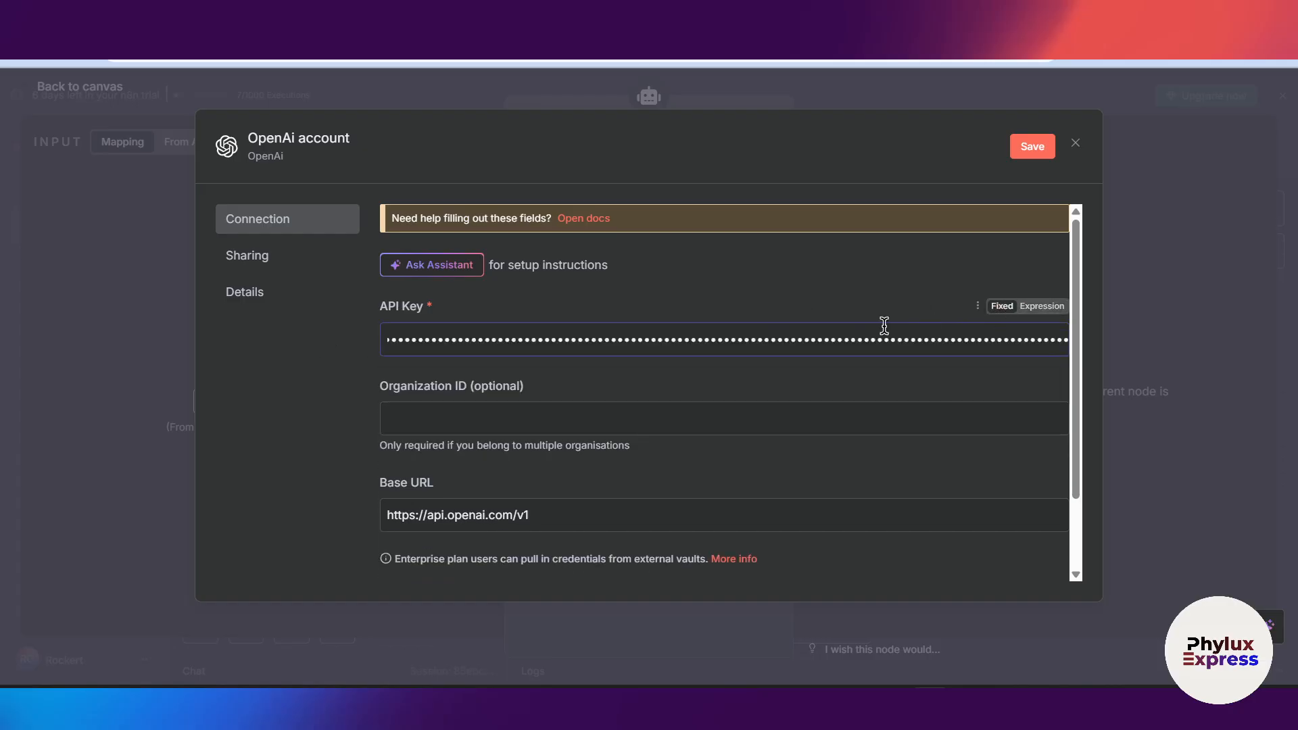
click(1027, 149)
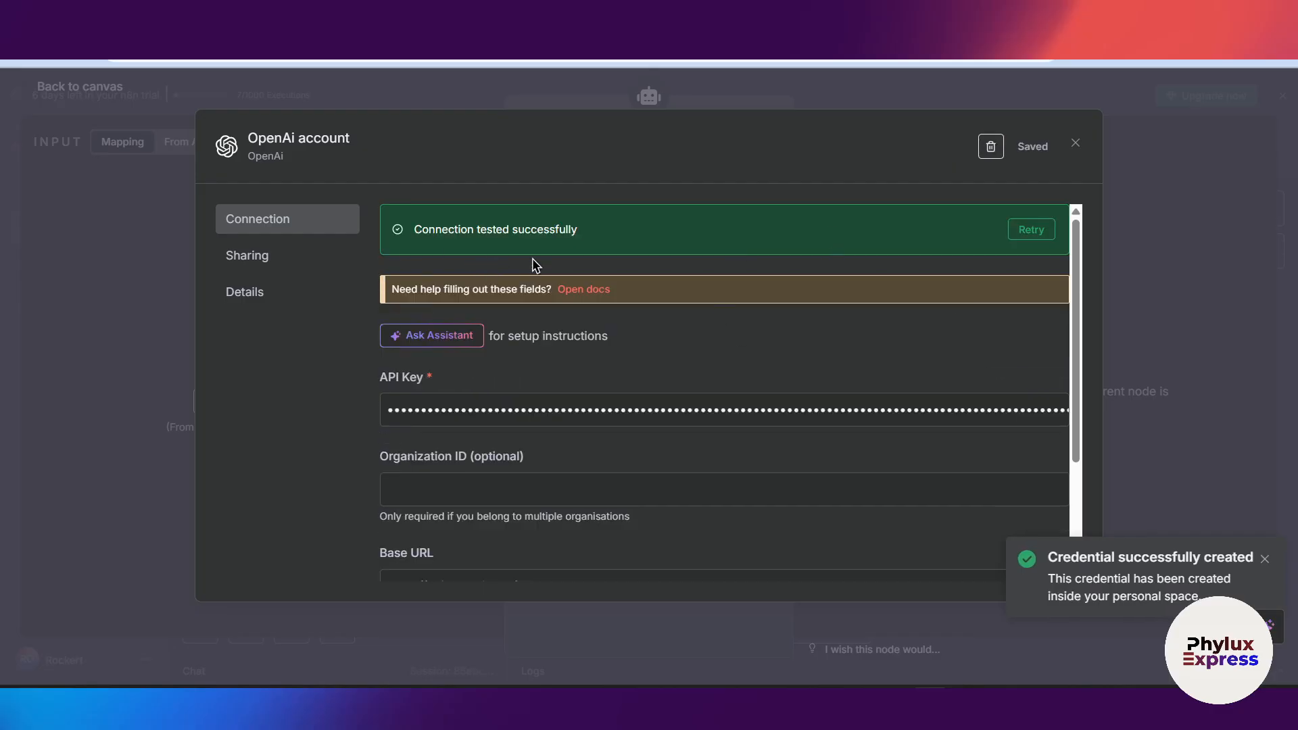
click(1075, 143)
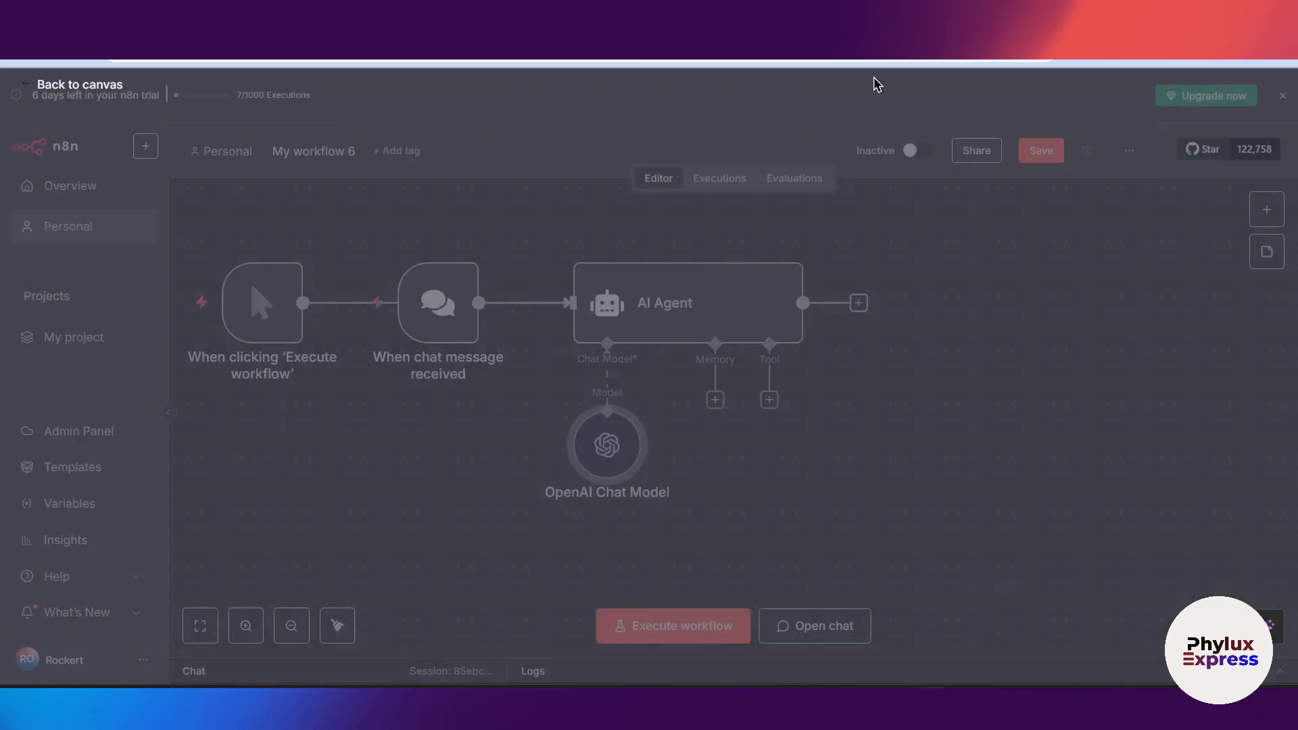
click(875, 78)
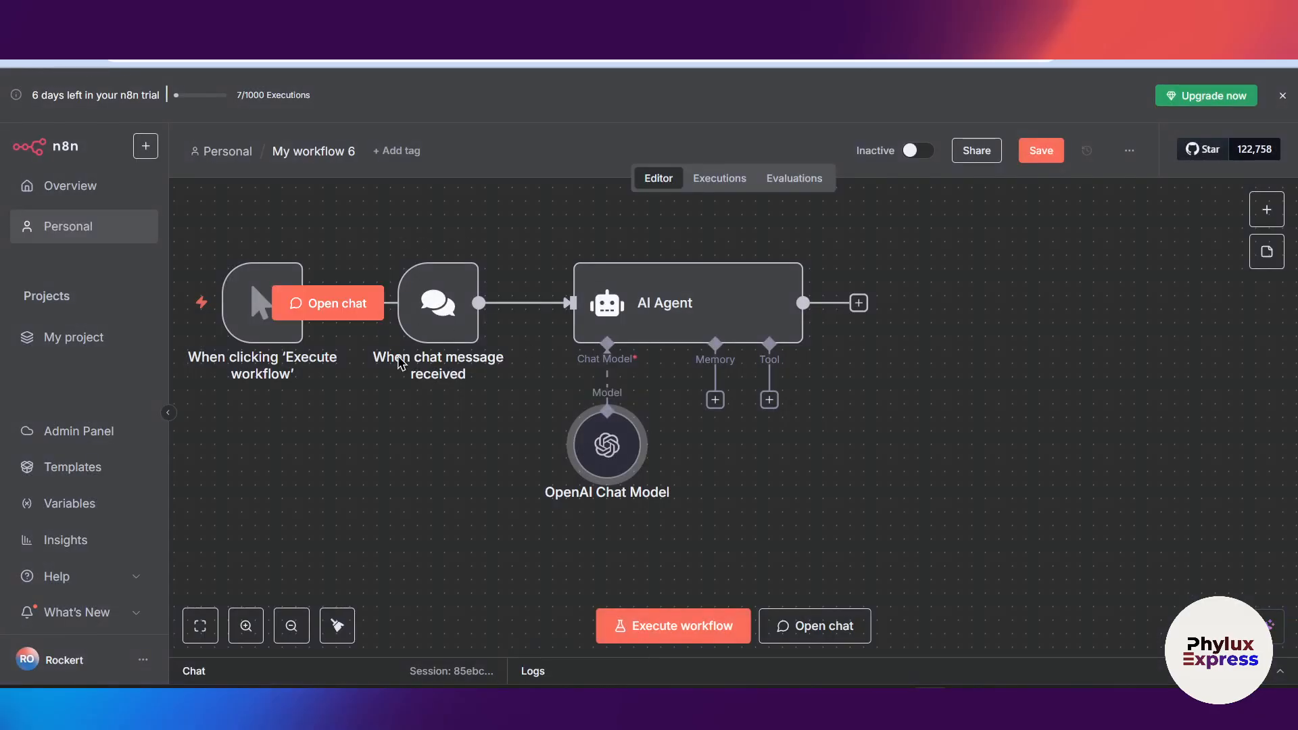
Delete the "When clicking 'Execute workflow'" trigger and check the chat message trigger's parameters.
click(271, 242)
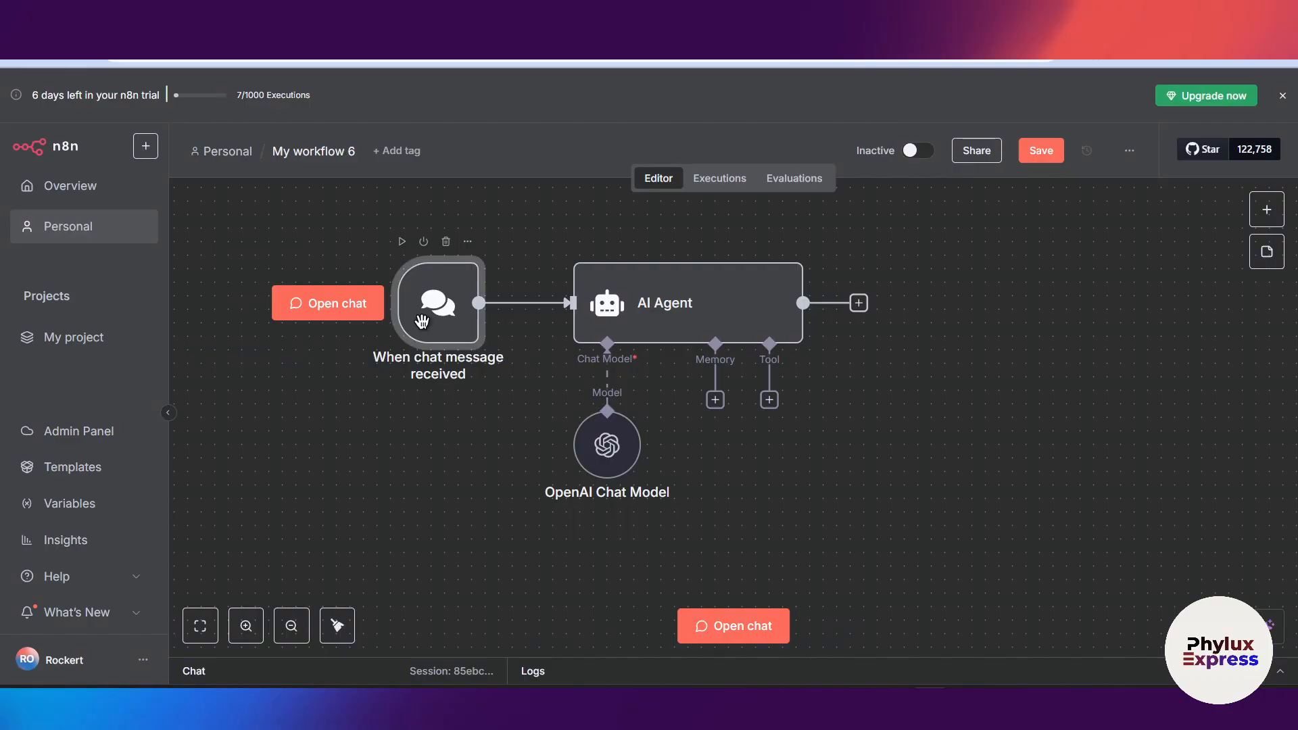
double_click(422, 321)
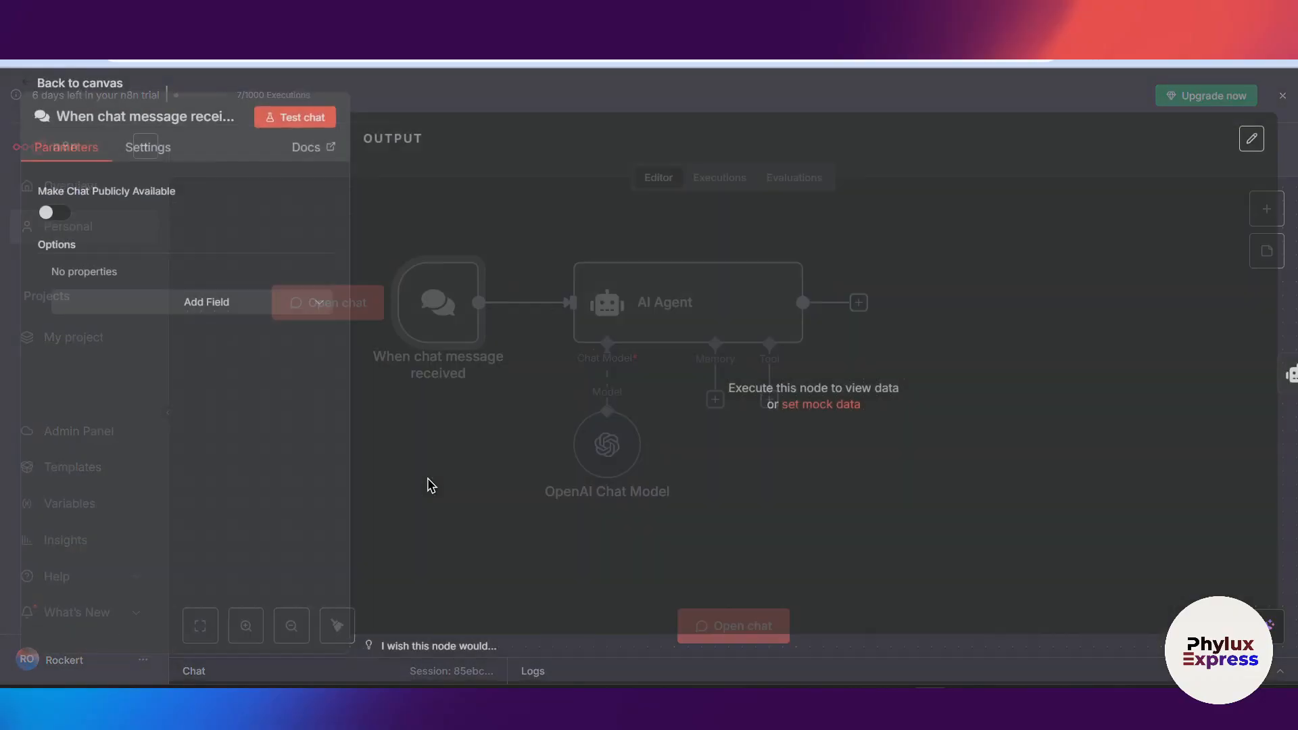
click(400, 113)
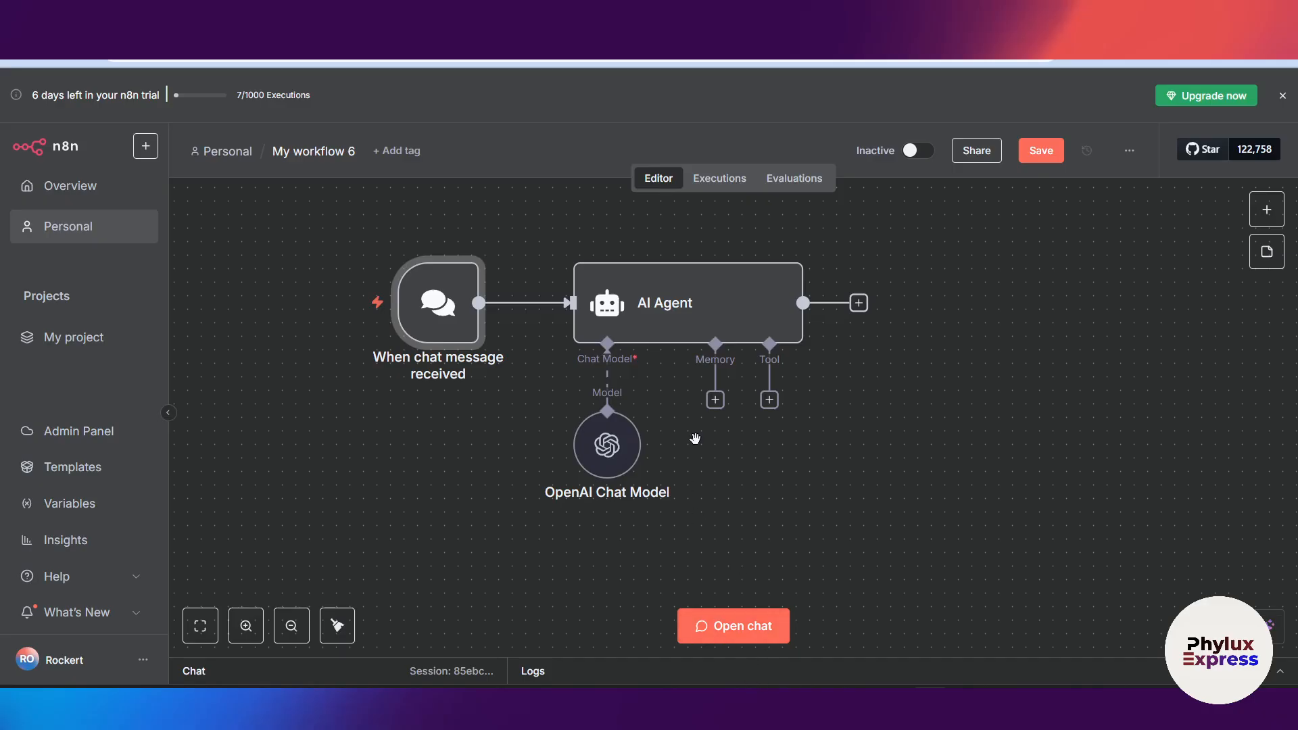
Test the workflow chat with "What is the capital usa", read the reply and close the chat panel.
scroll(695, 439, down, 3)
scroll(643, 540, up, 1)
click(710, 625)
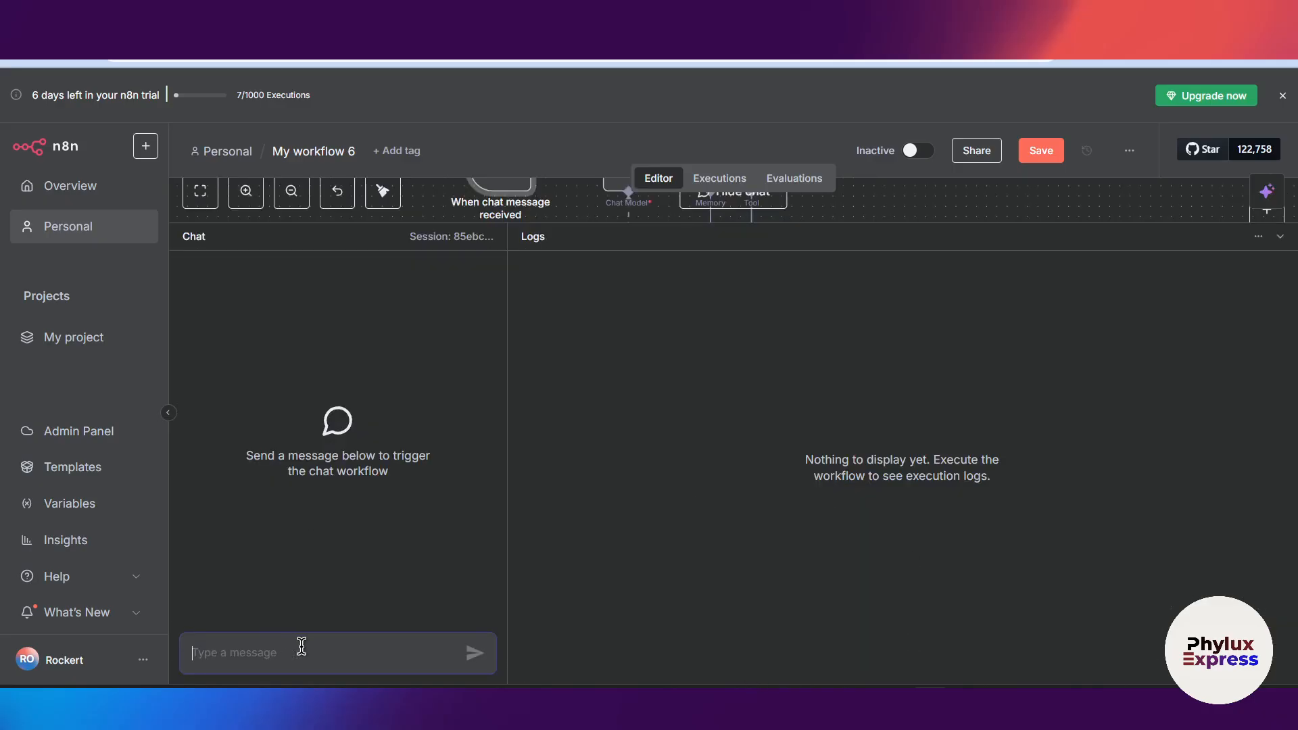
text(What is the capital usa)
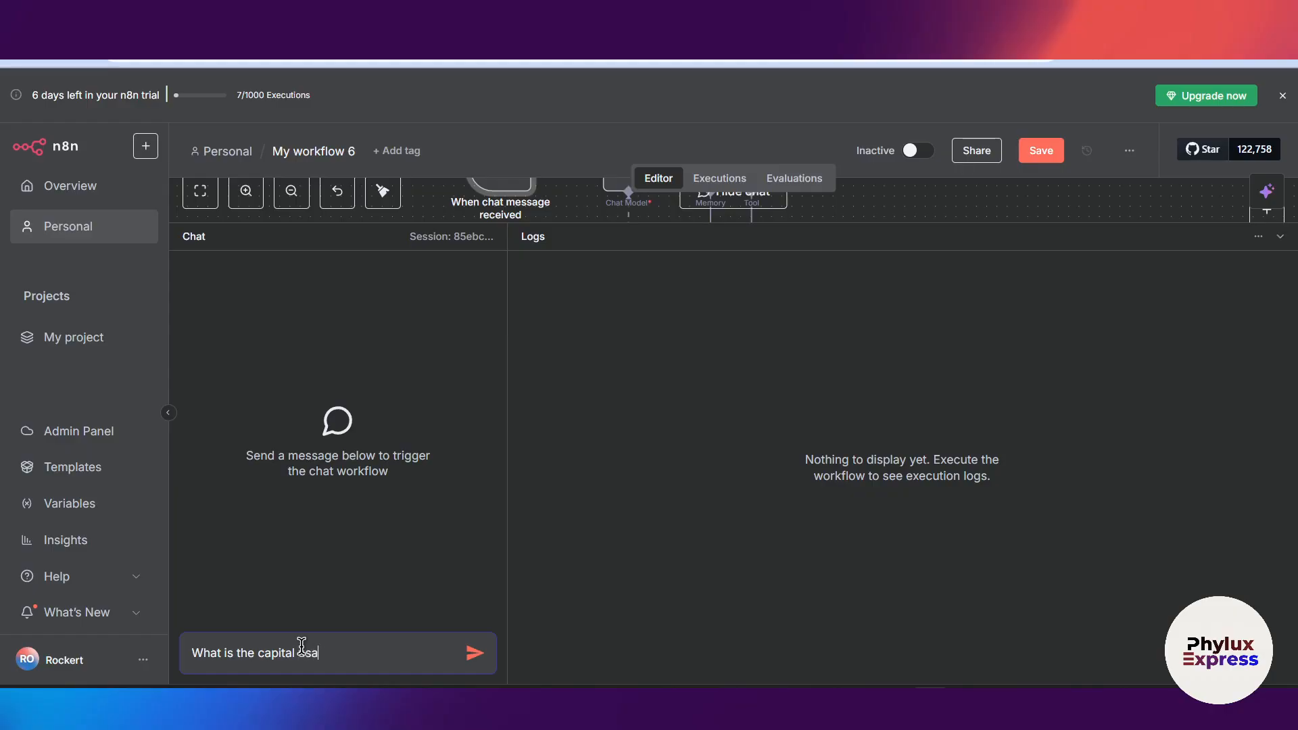
key(Return)
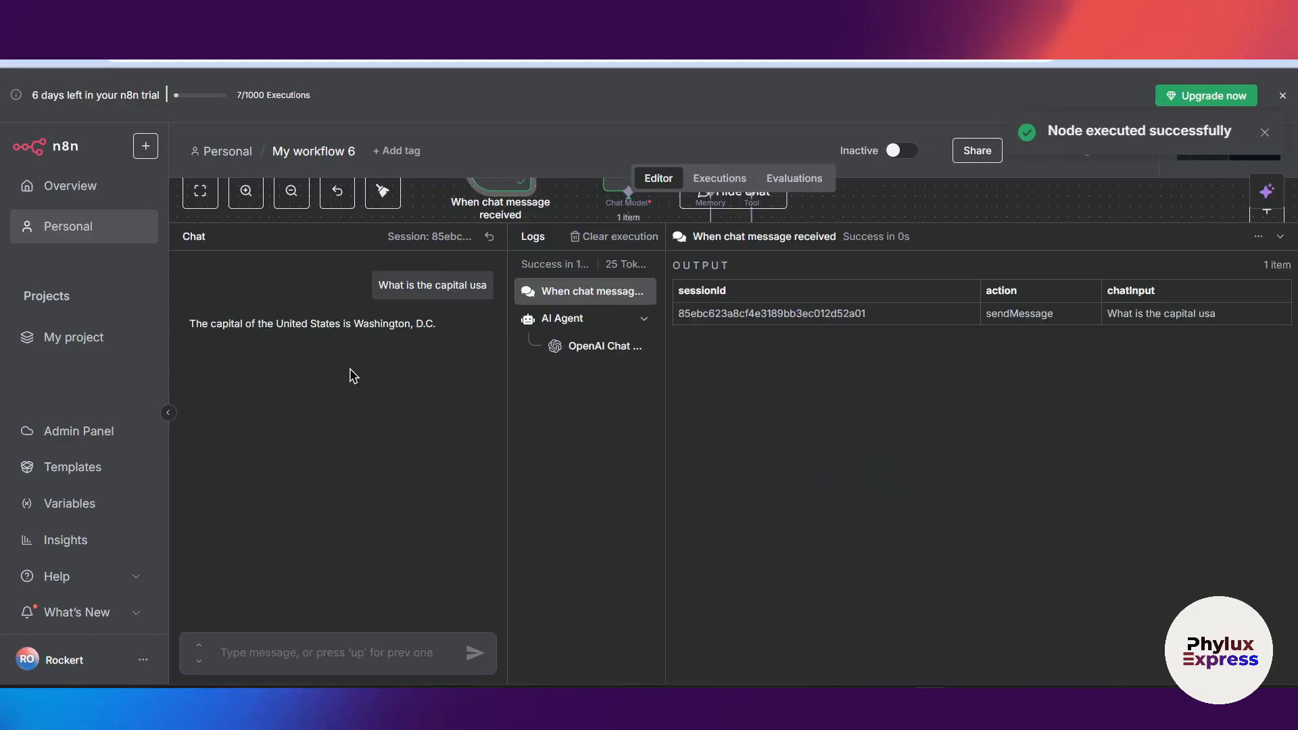
drag(193, 325, 449, 345)
click(892, 216)
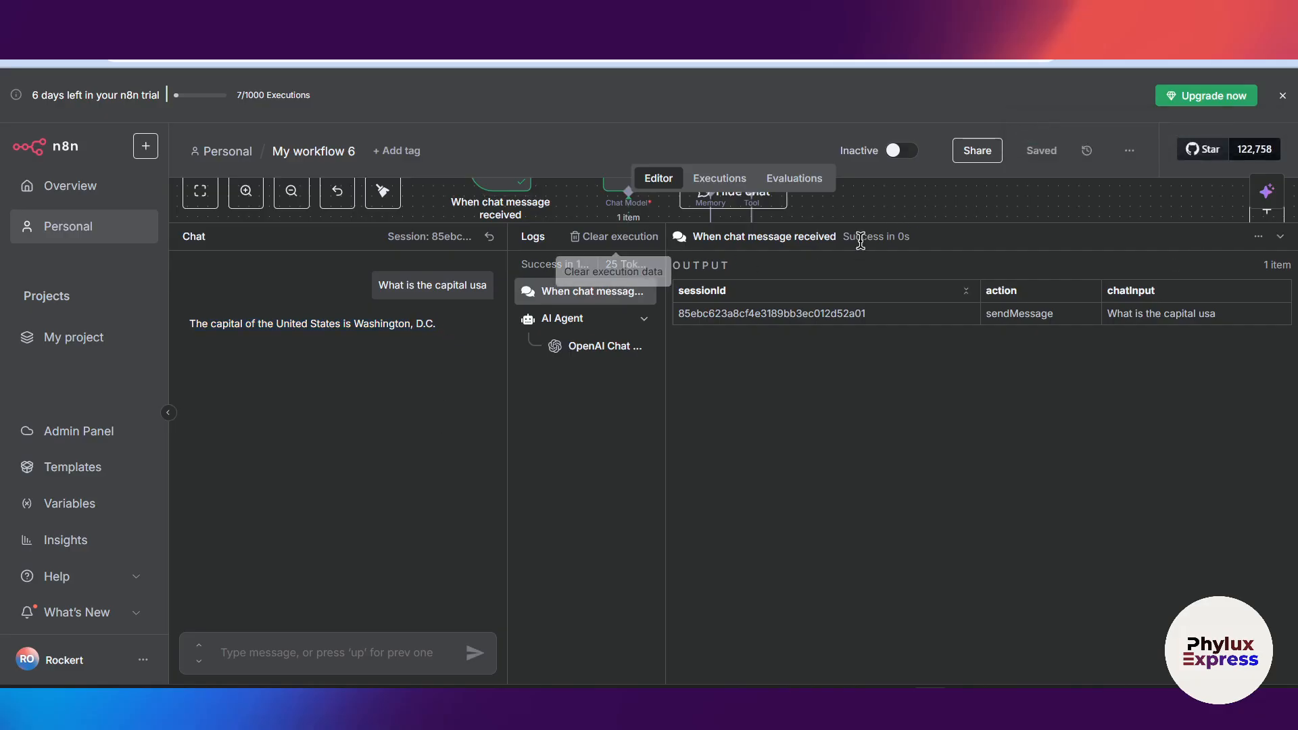
click(1281, 238)
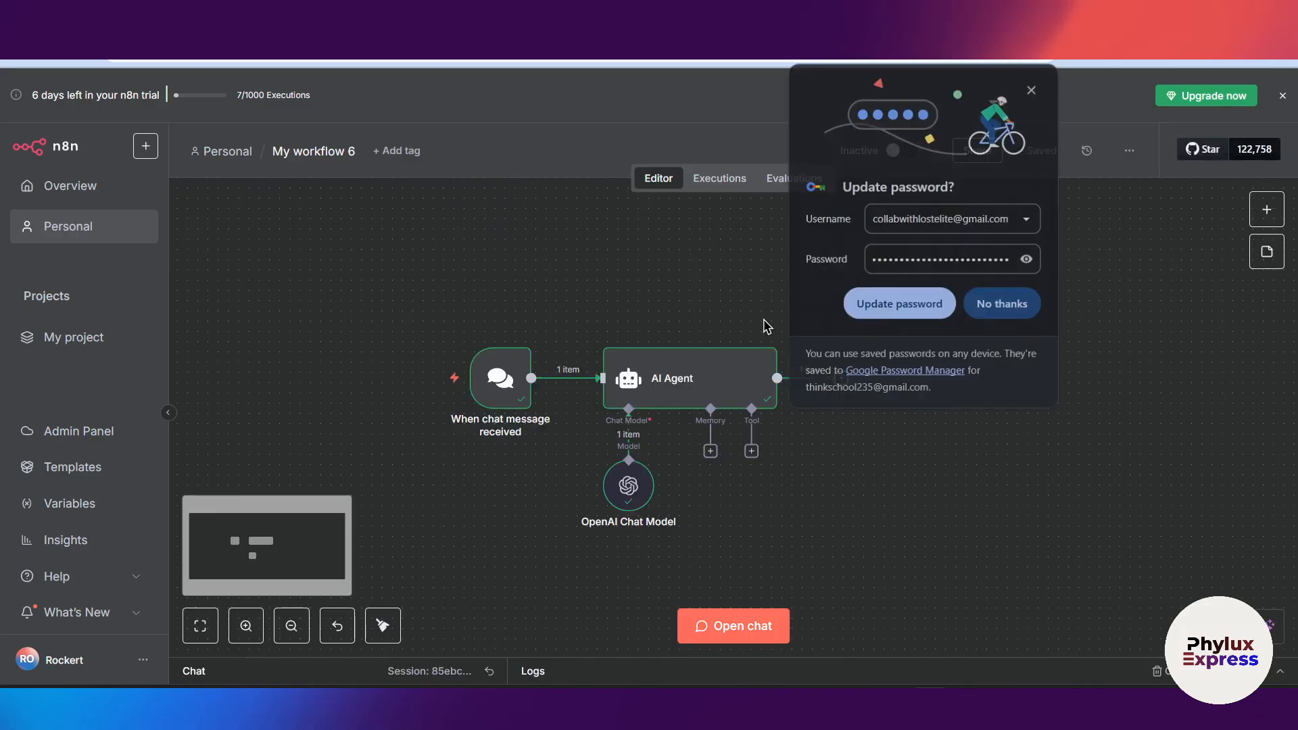
Decline the browser's password update and review the OpenAI Chat Model node's parameters, input and output.
click(1007, 304)
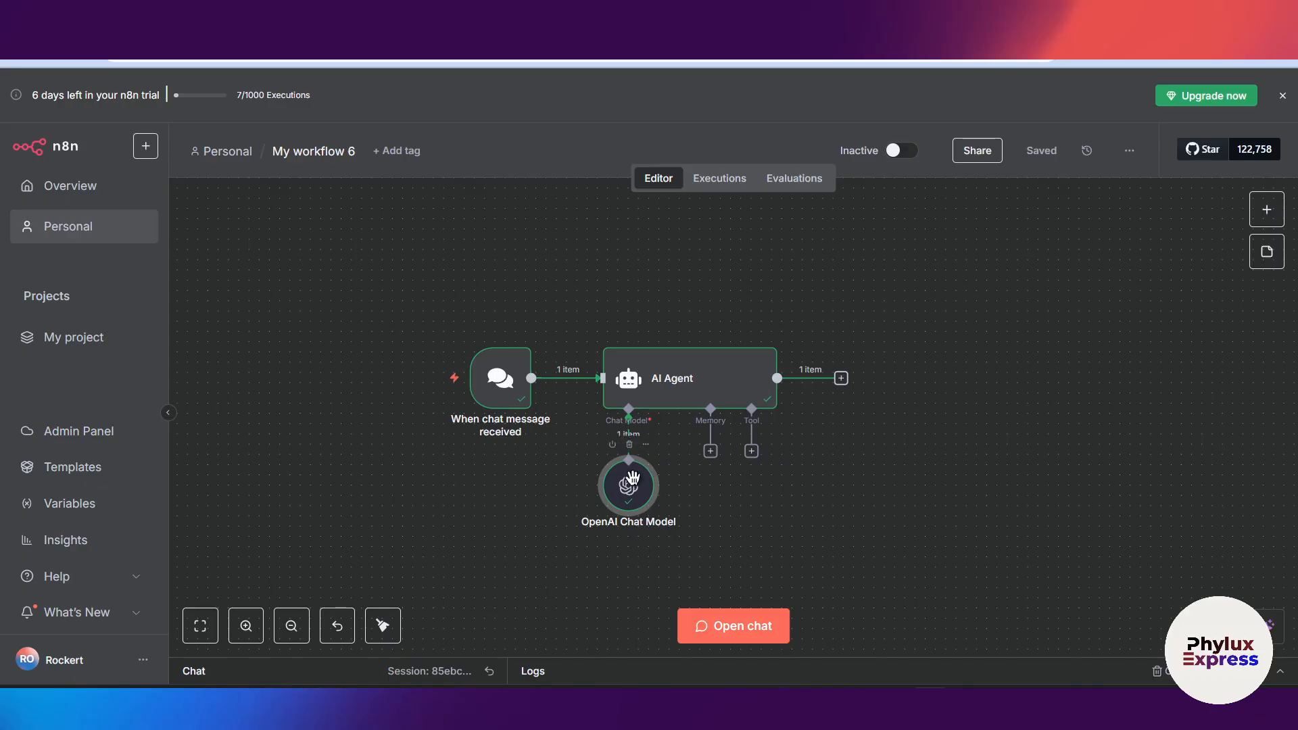
double_click(631, 481)
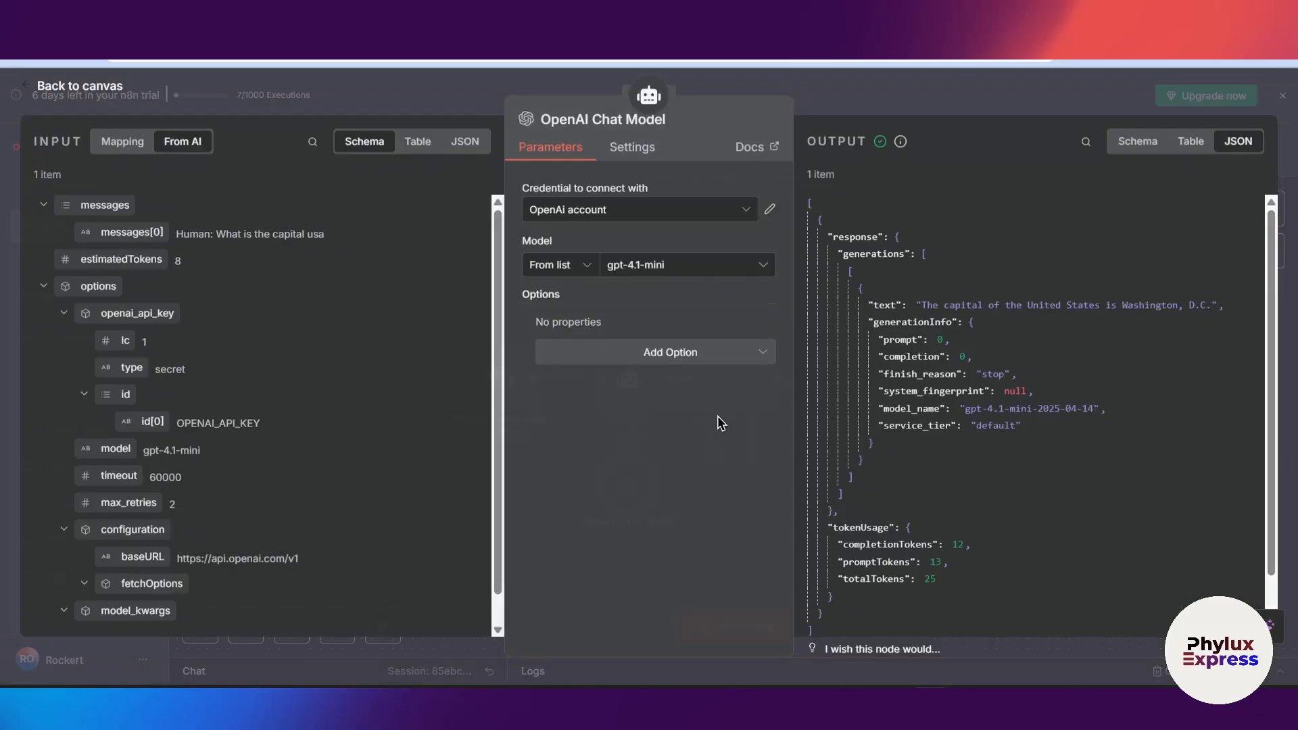
click(886, 95)
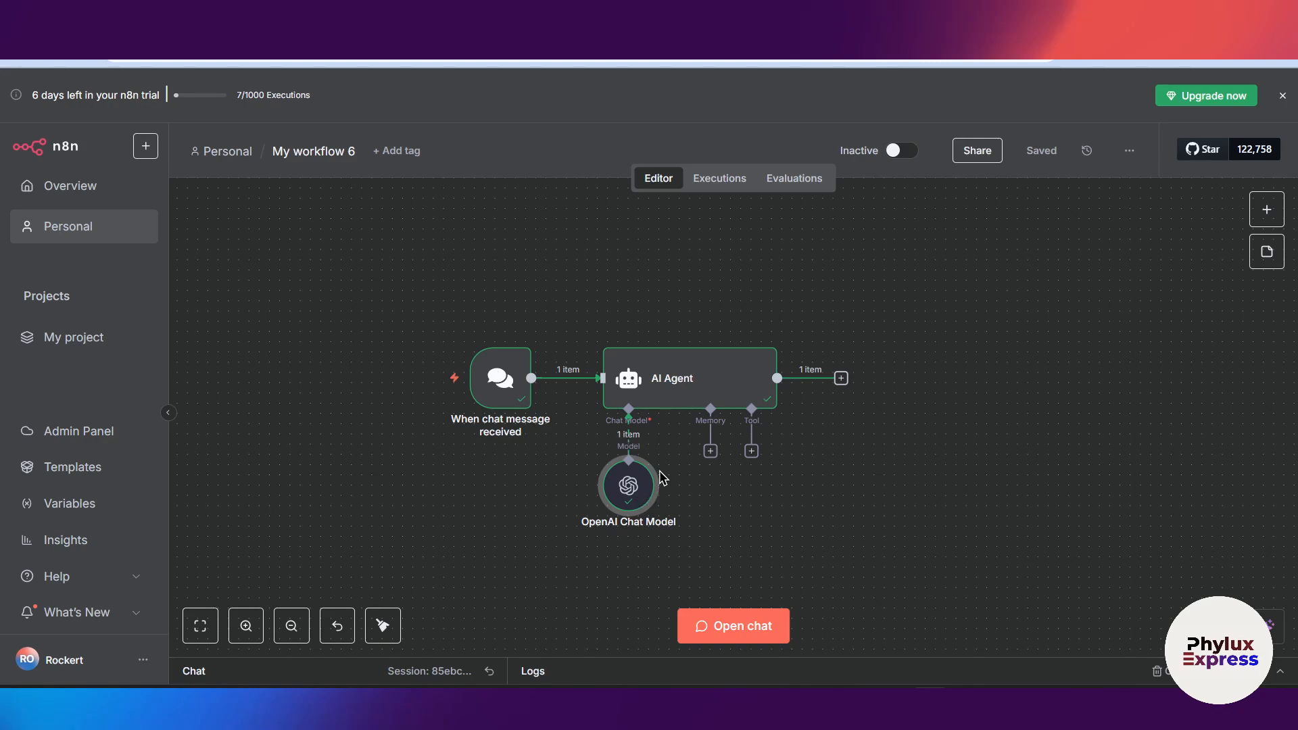
Delete the OpenAI Chat Model node attached to the AI Agent.
drag(634, 507, 634, 538)
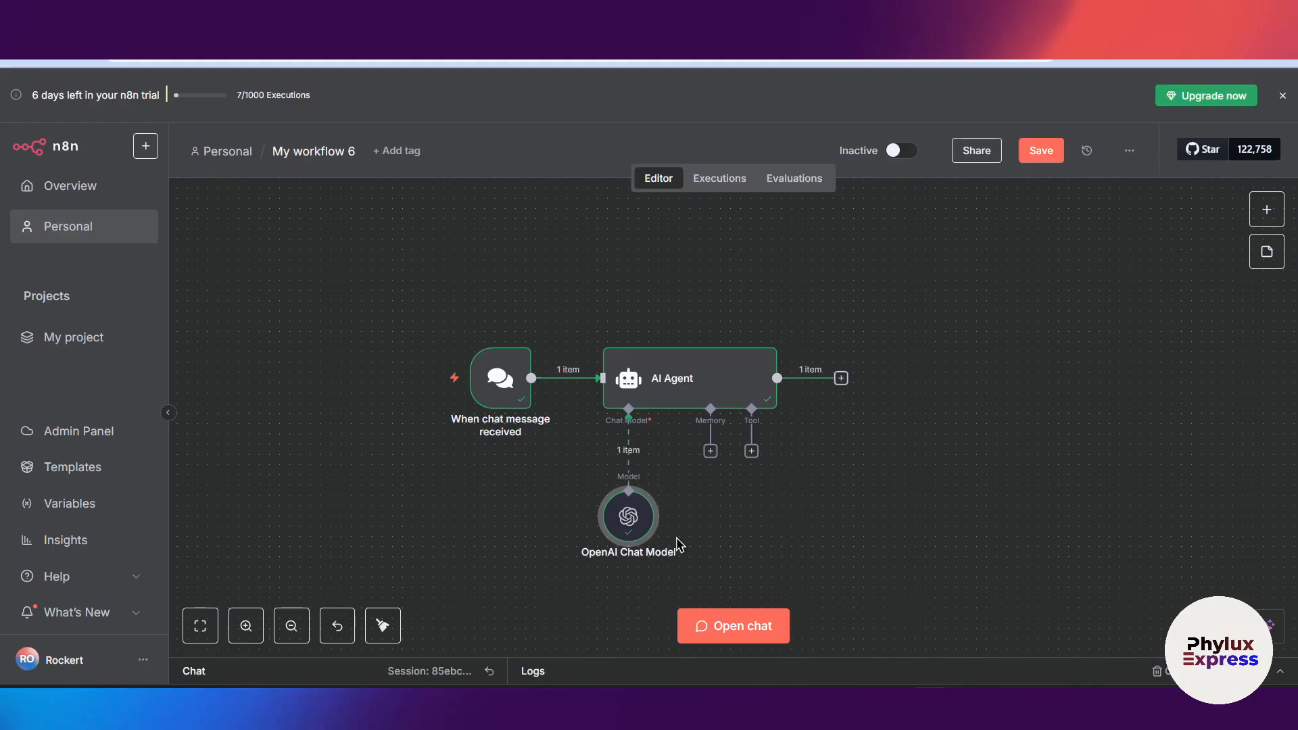
scroll(676, 534, down, 3)
drag(632, 411, 642, 461)
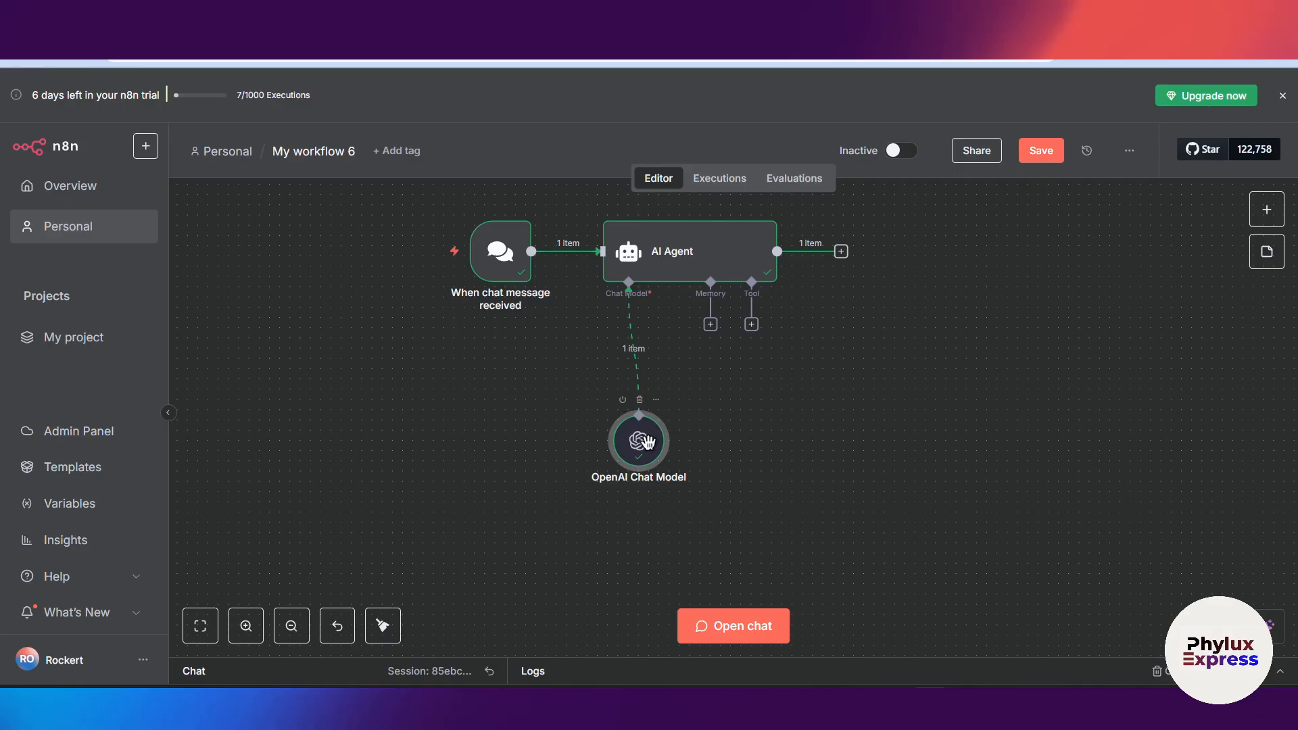
click(639, 401)
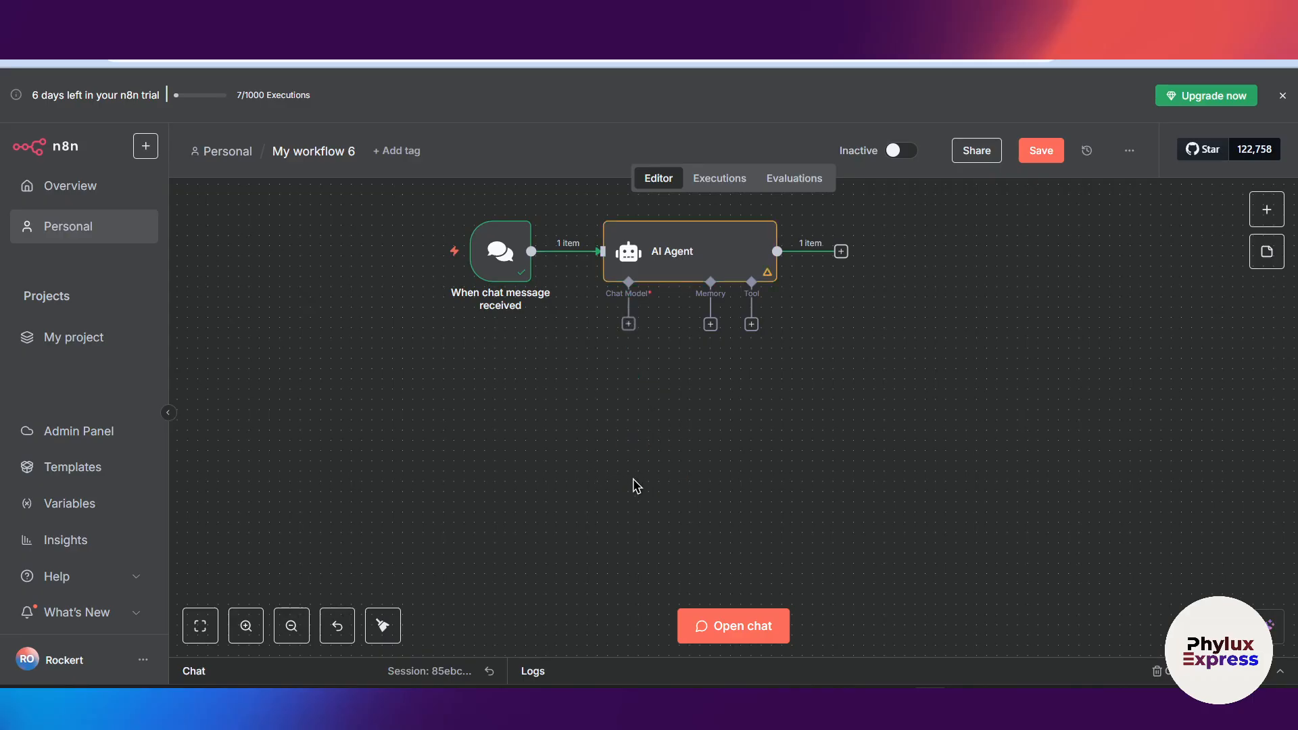
Add a Google Gemini Chat Model node below the AI Agent and connect it to the agent's Chat Model input.
click(1267, 210)
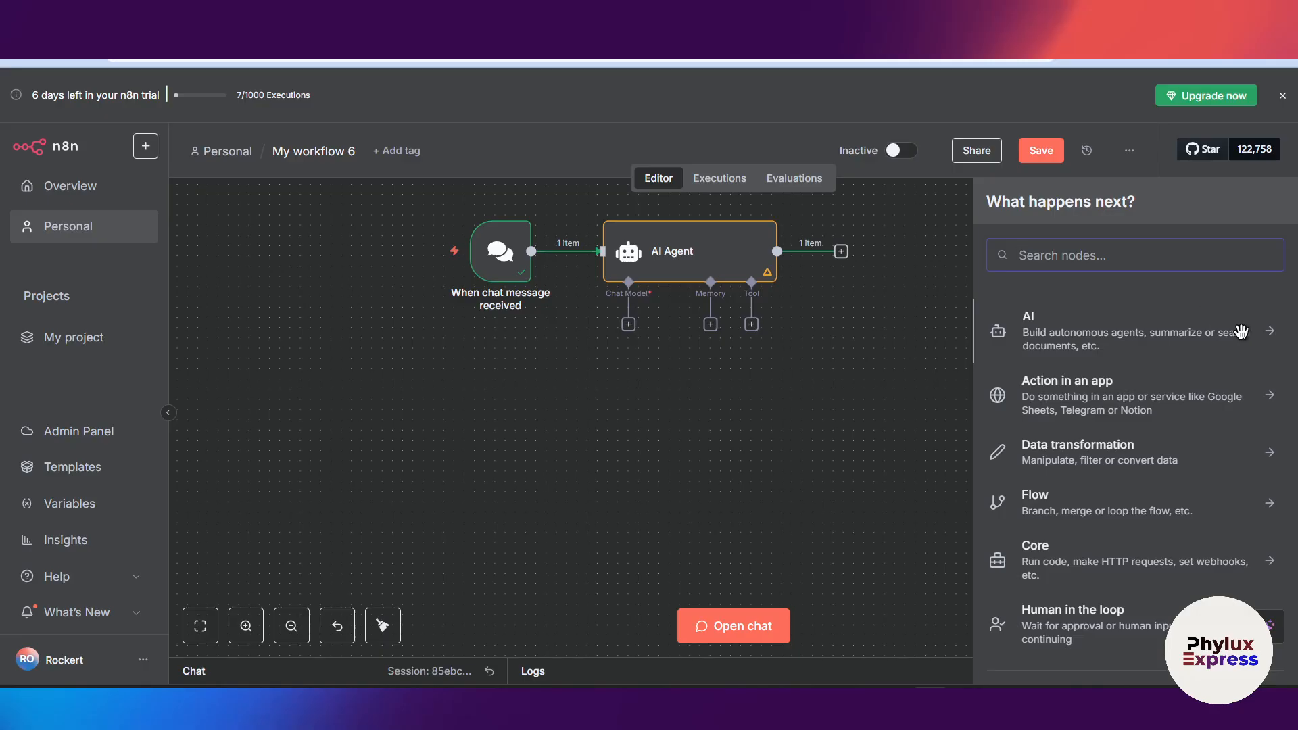
text(gemini)
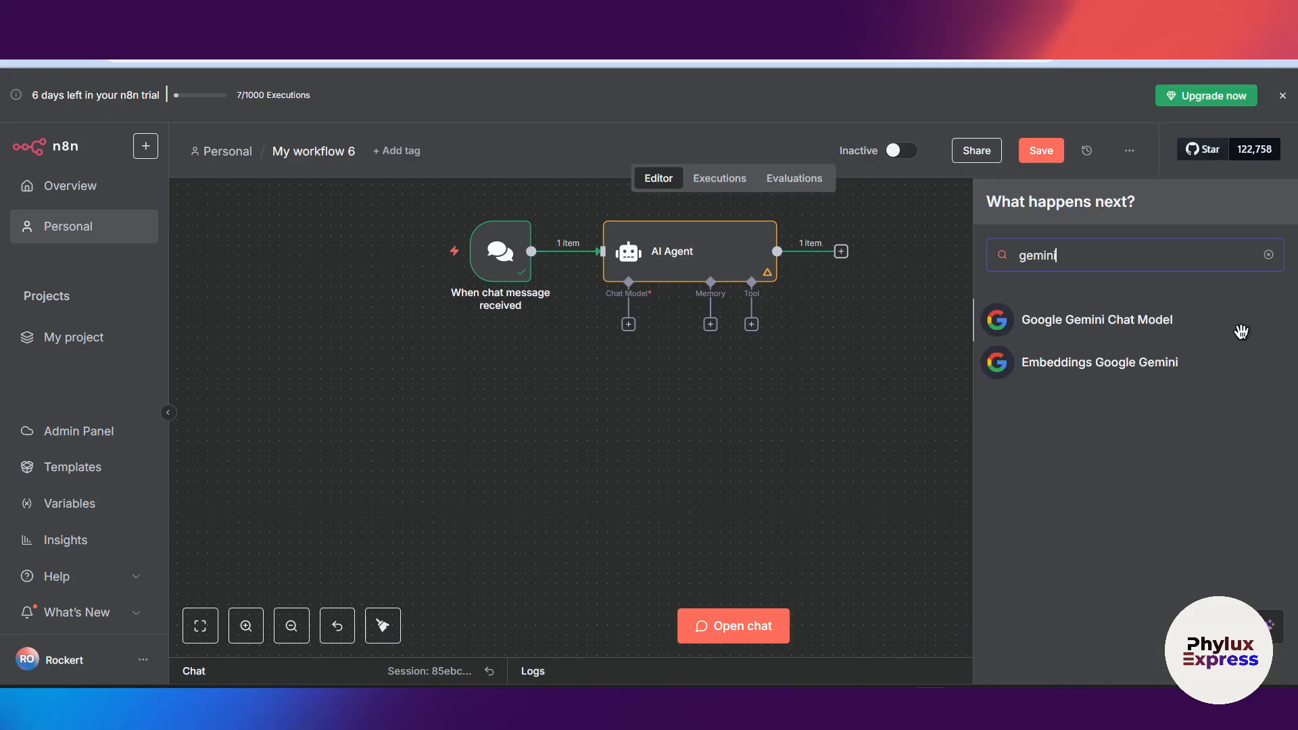
key(Return)
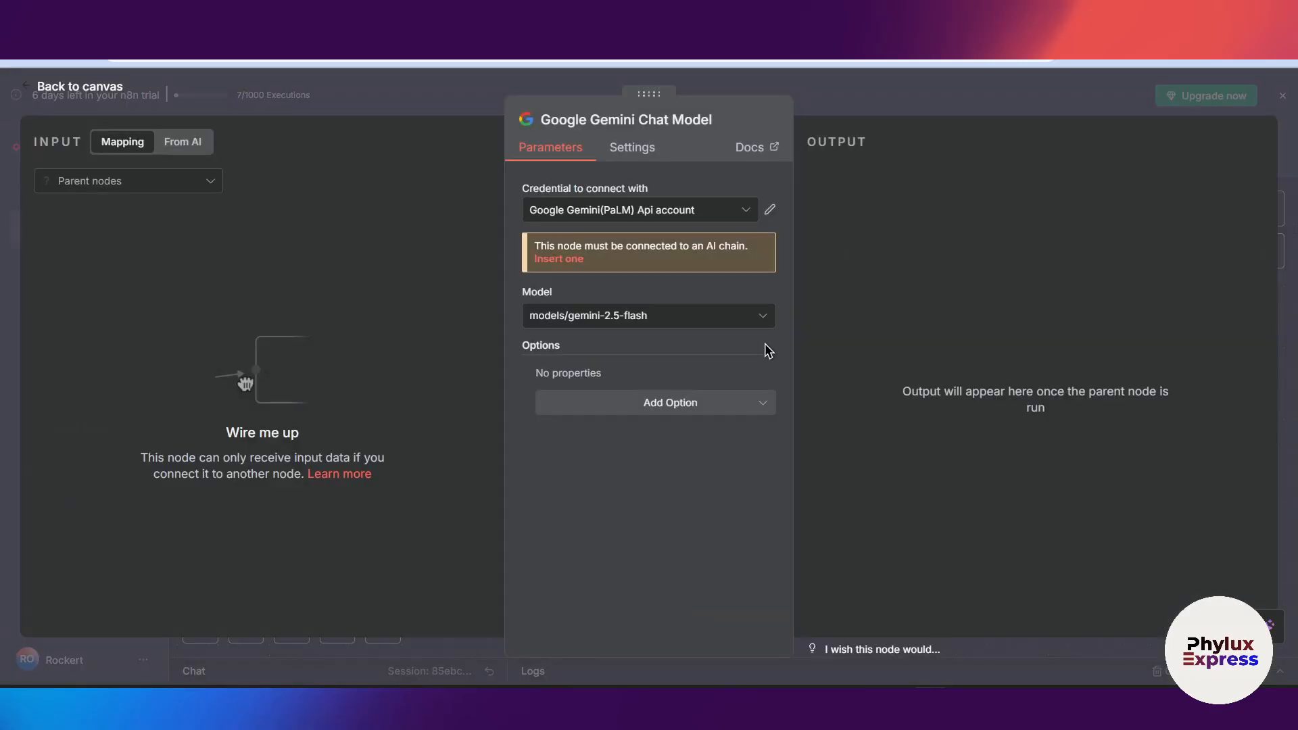
click(865, 111)
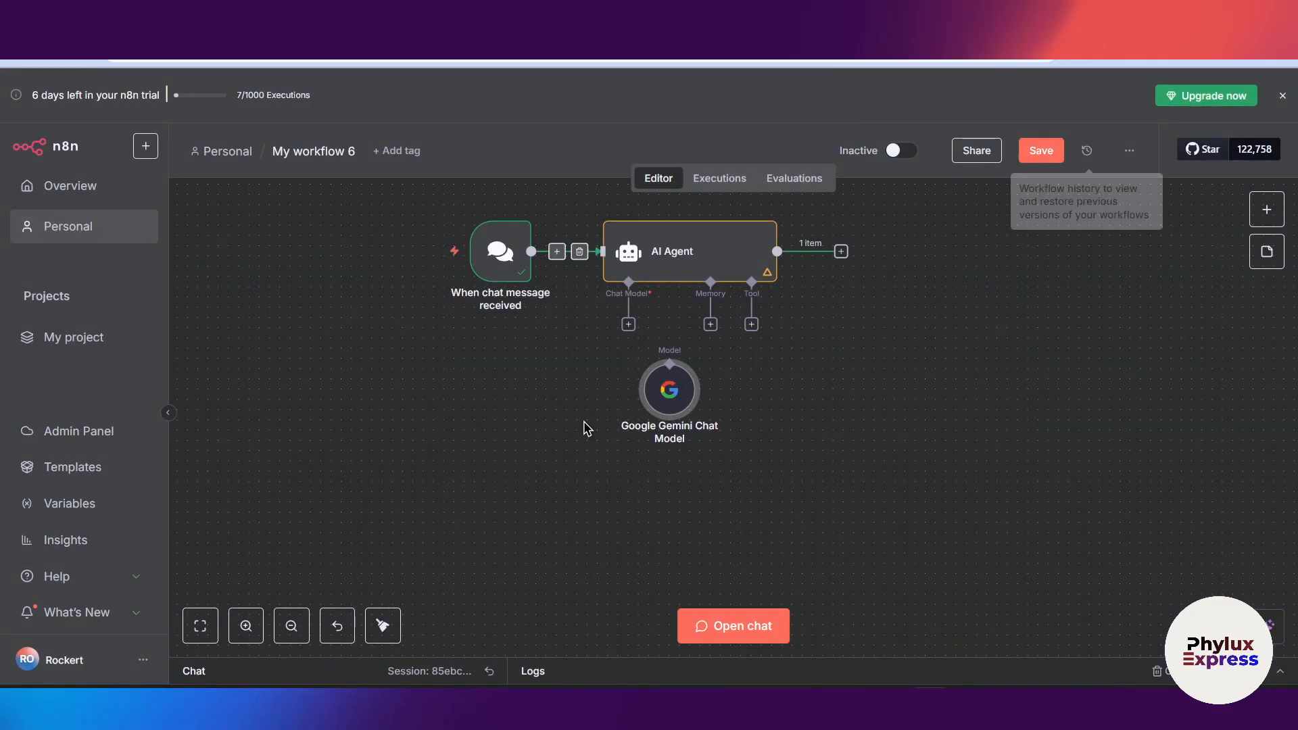
drag(654, 423, 521, 453)
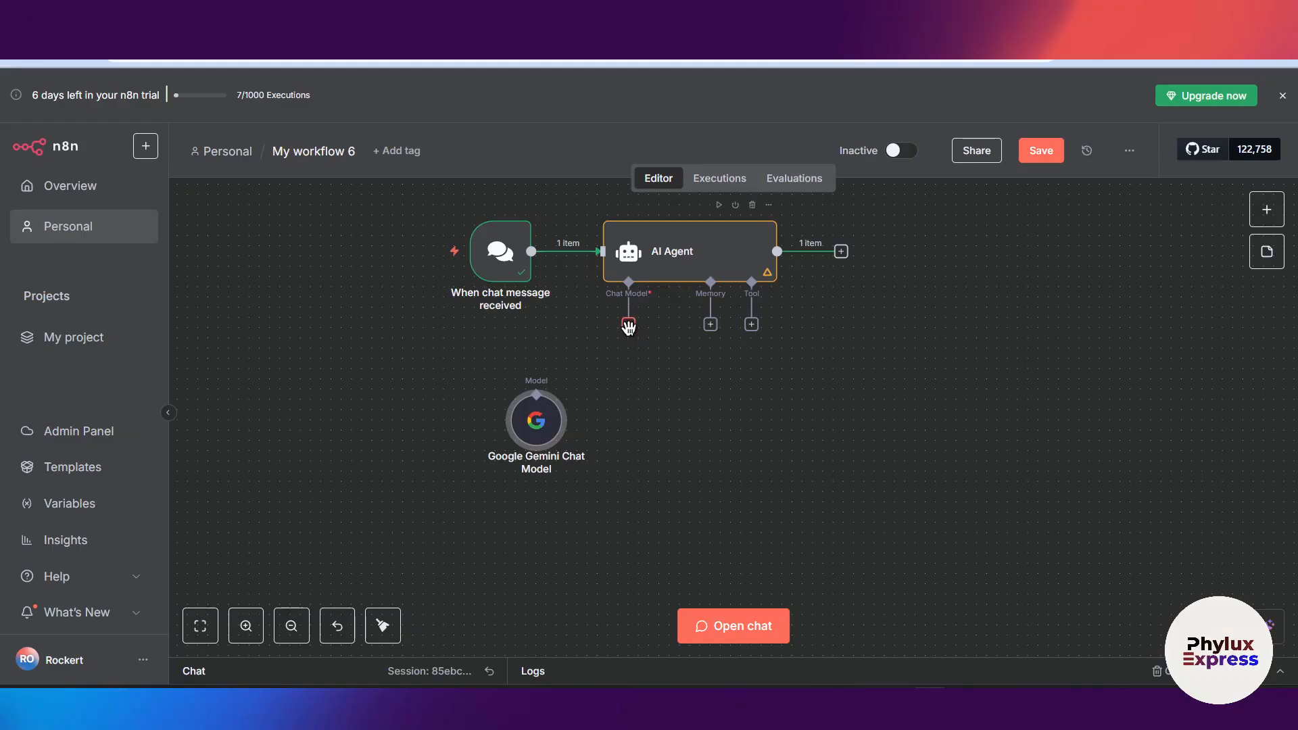
drag(628, 327, 615, 405)
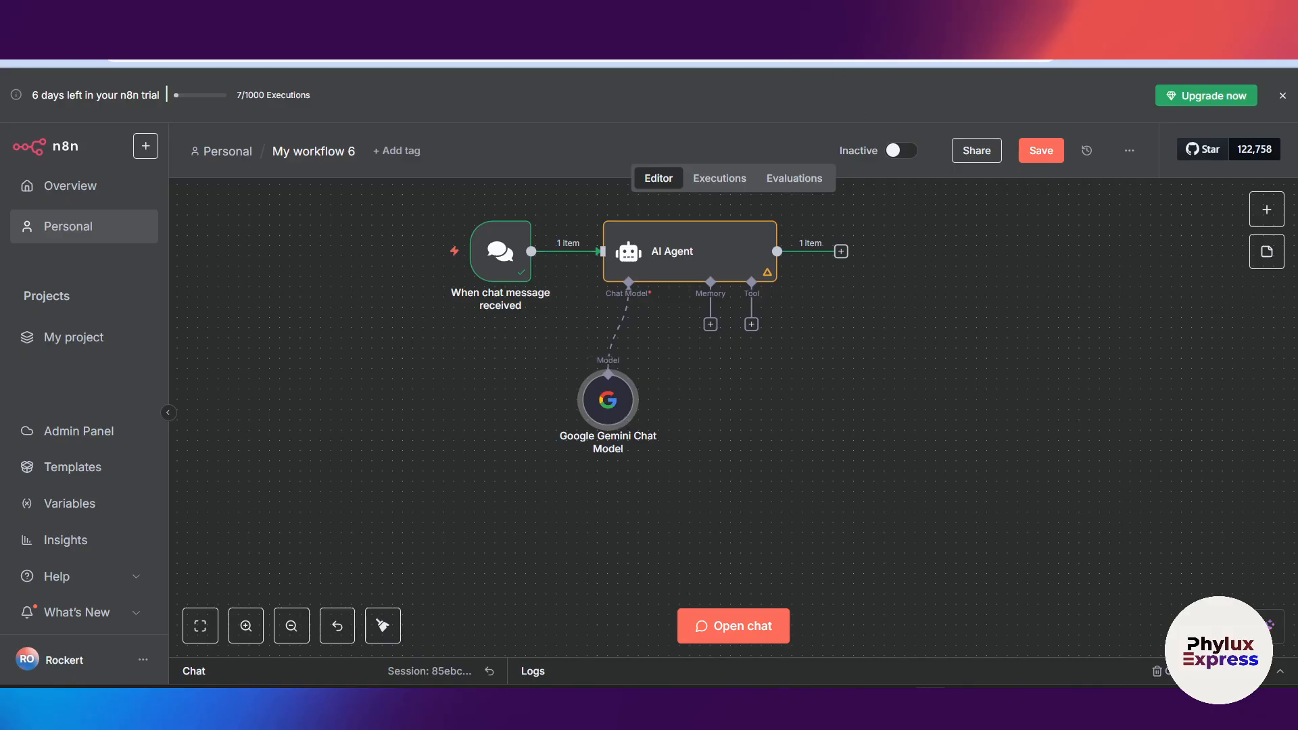
Open a separate browser window, search for "ai studio google" and open the Google AI Studio site.
key(ctrl+n)
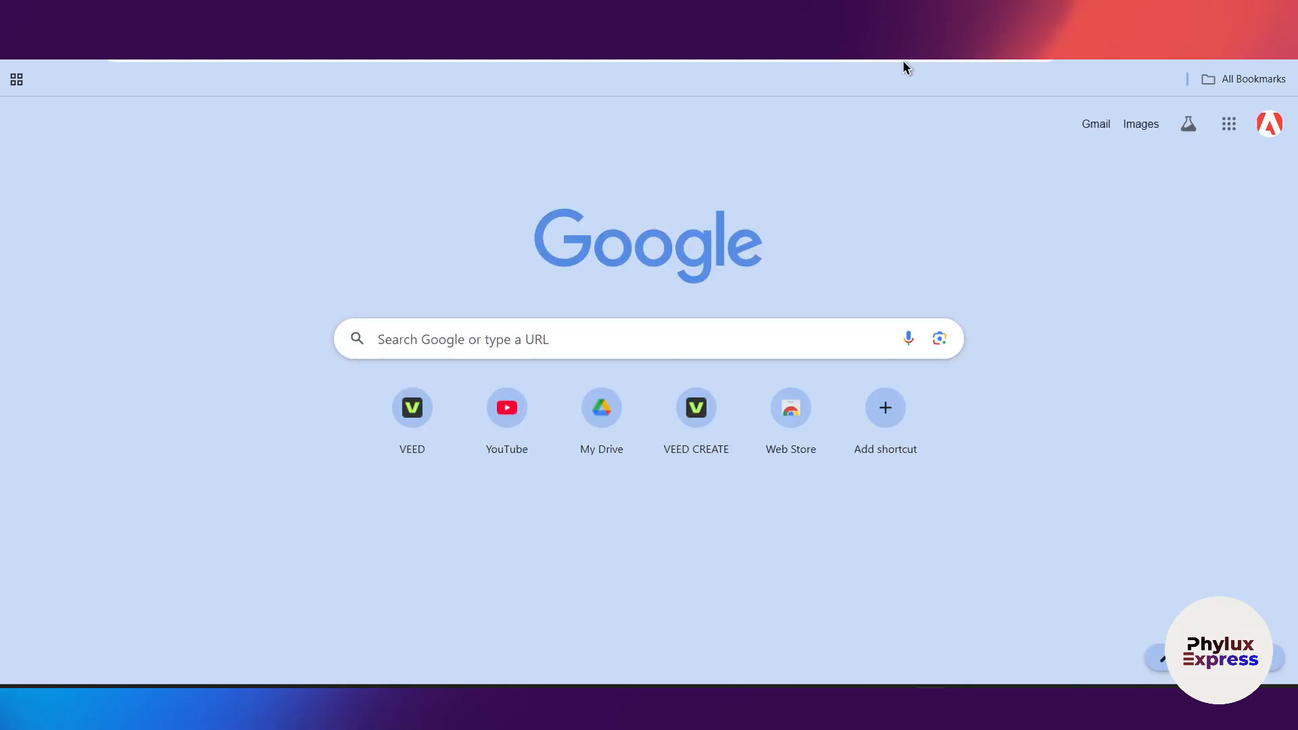
drag(903, 64, 906, 105)
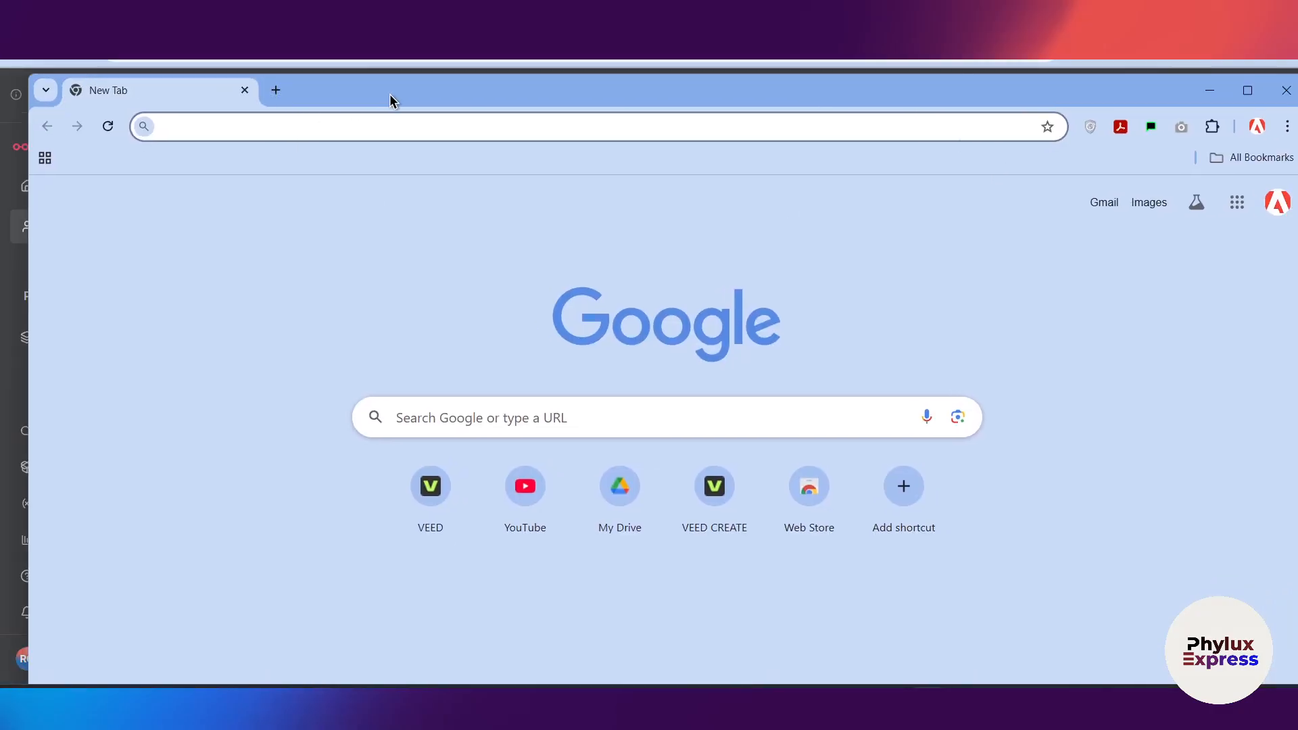
click(359, 136)
text(ai)
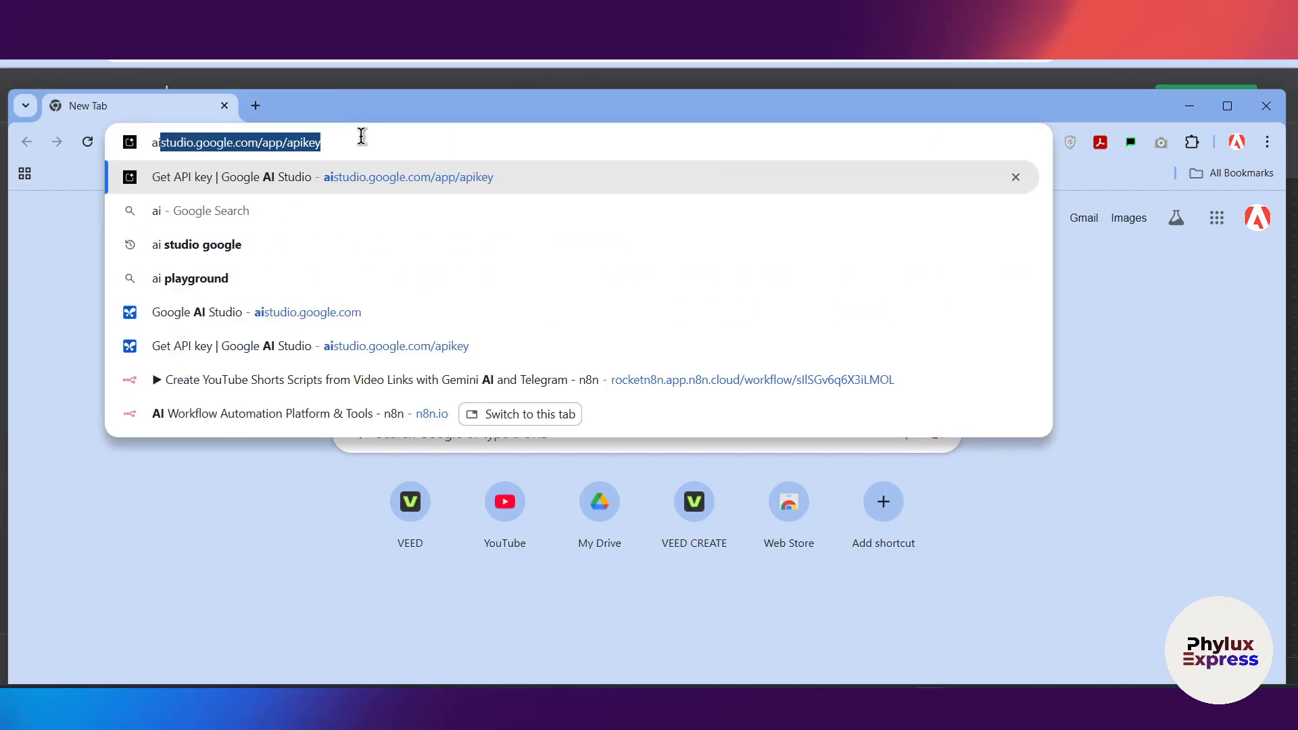
text( studio google)
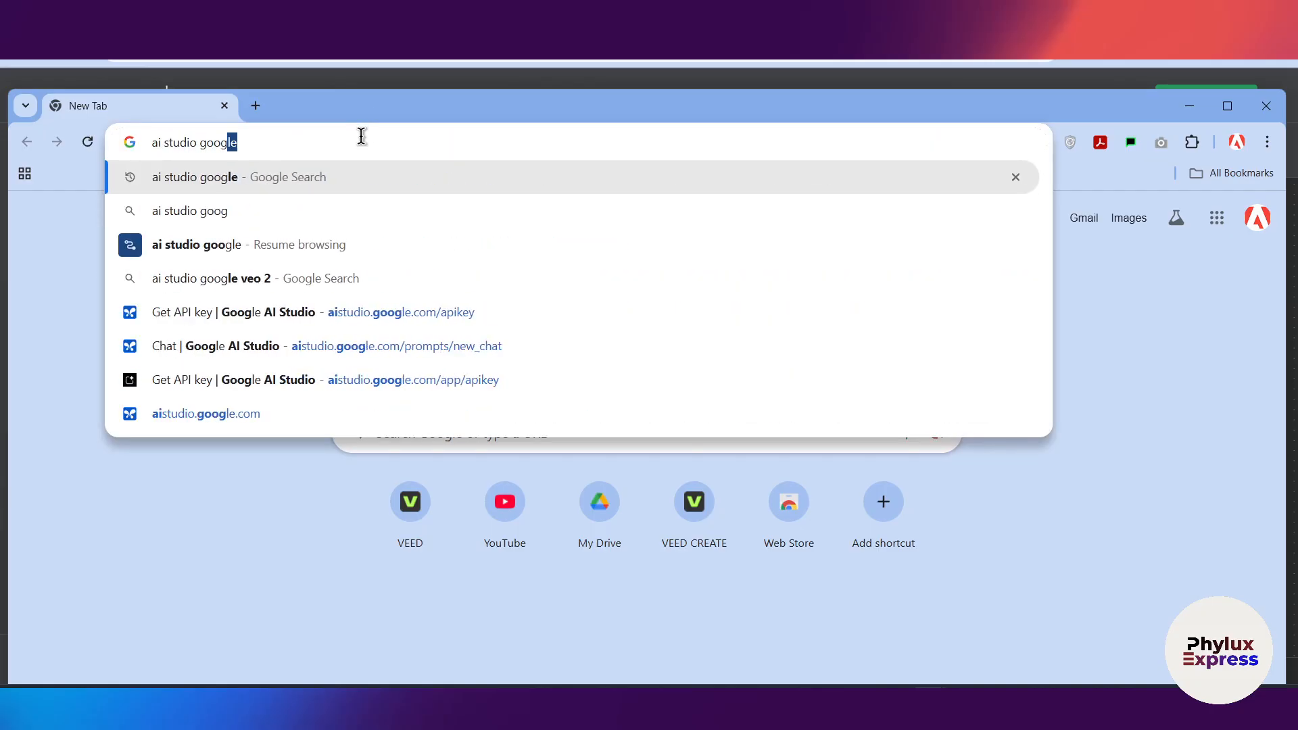
key(Return)
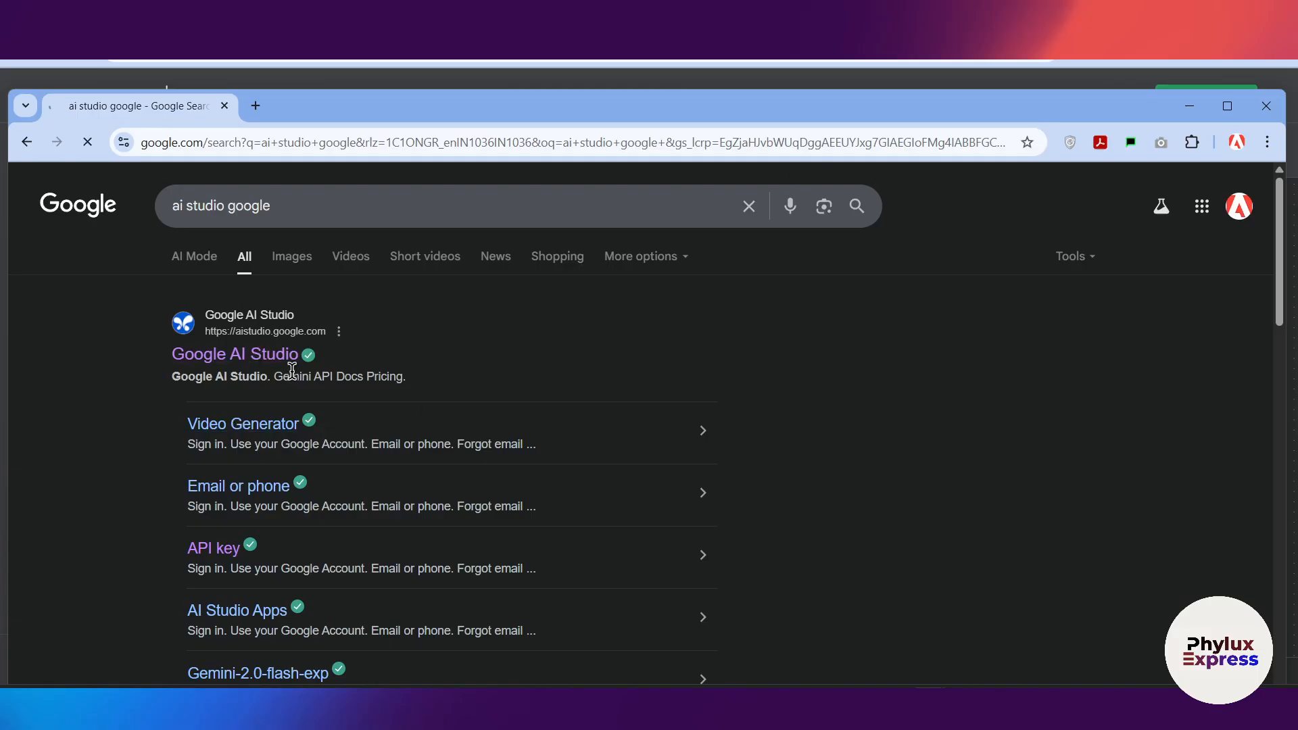
click(287, 355)
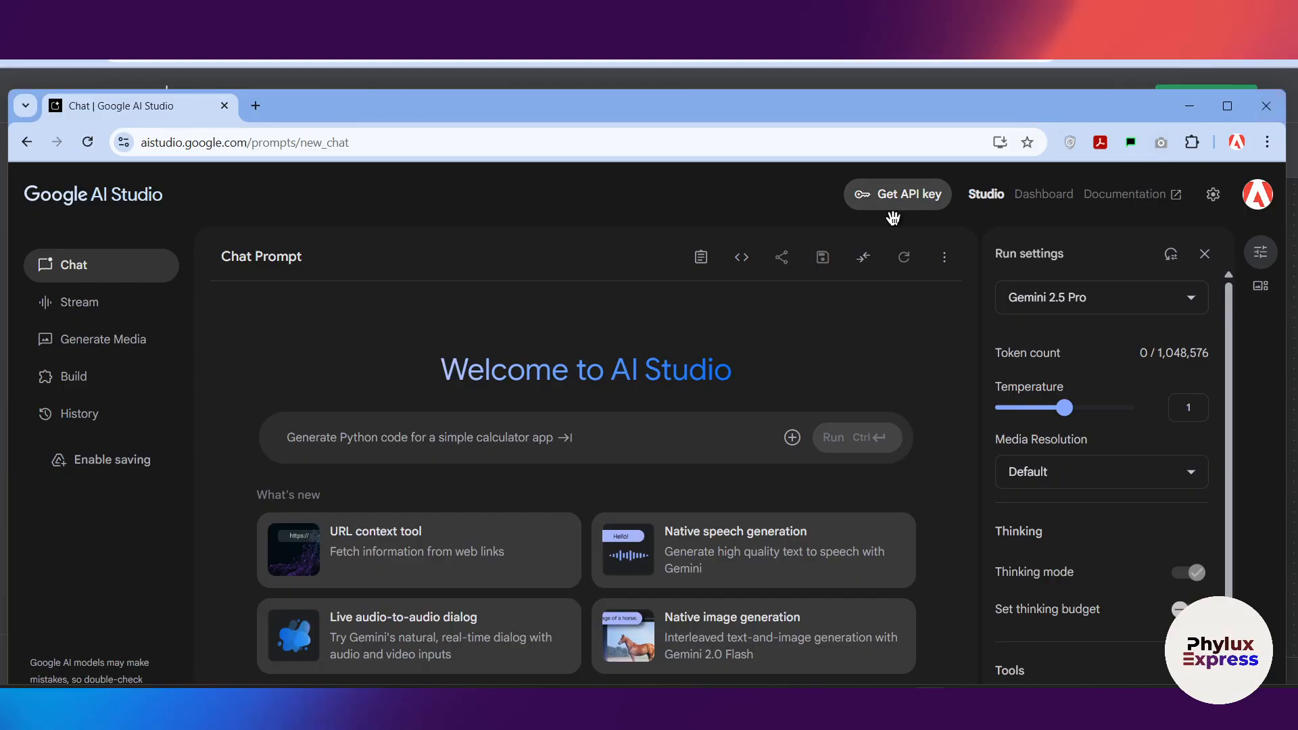
Go to the API keys page, review the existing Gemini keys and start creating a new API key.
click(939, 197)
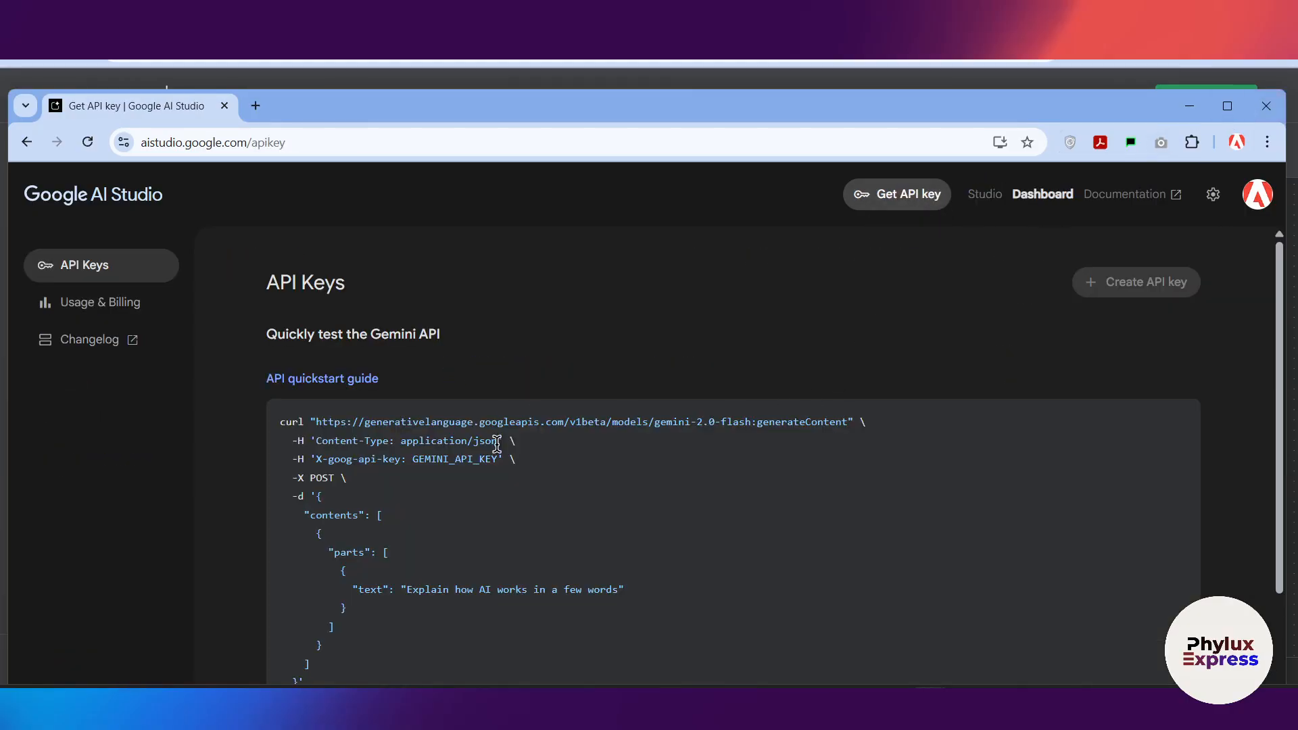
key(F11)
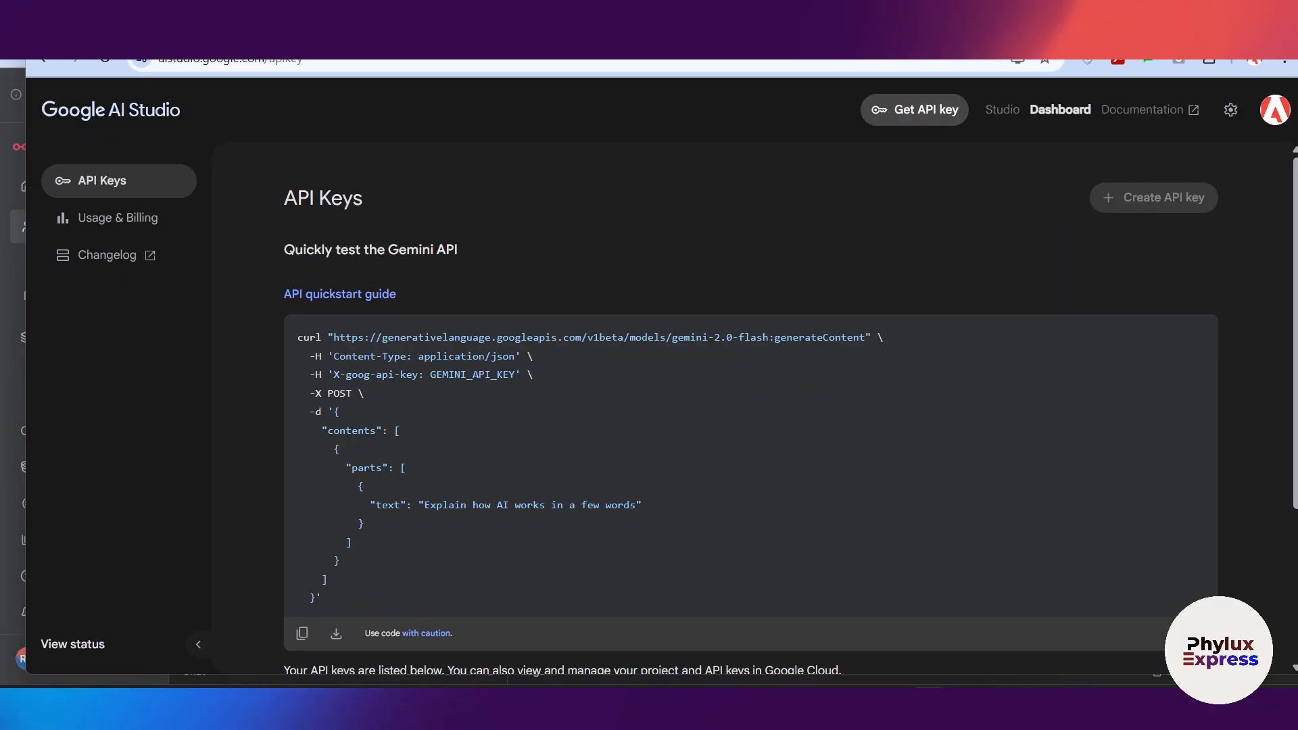
scroll(968, 340, down, 2)
scroll(967, 340, down, 4)
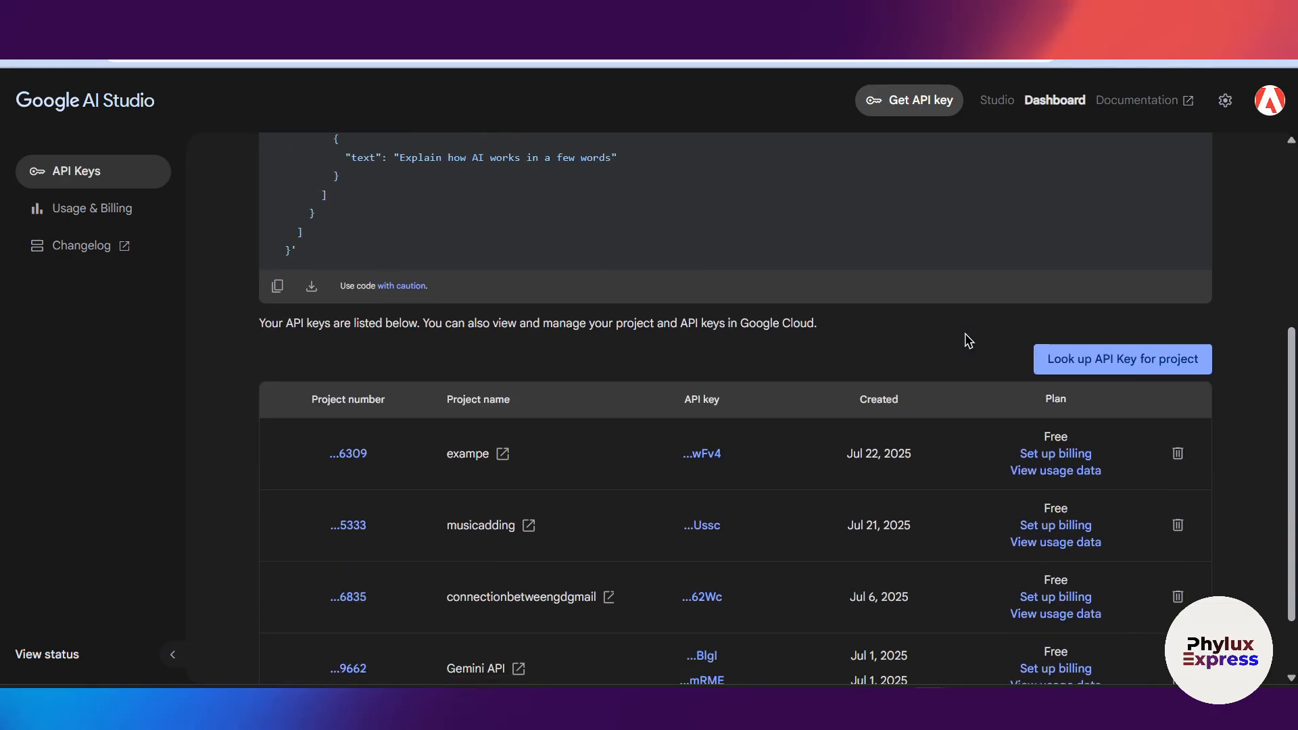
scroll(881, 408, up, 6)
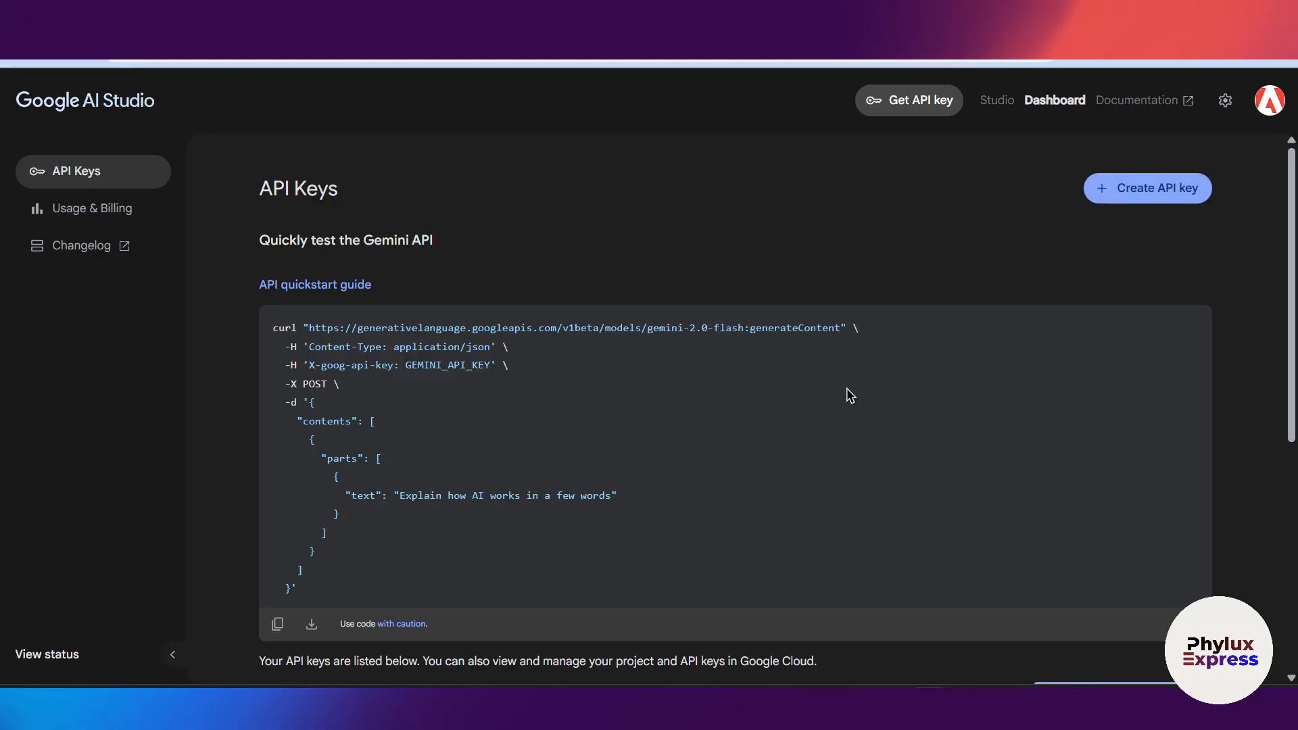
click(1101, 190)
Look through the selectable Google Cloud projects, try a project search for "zz" and clear it.
click(572, 385)
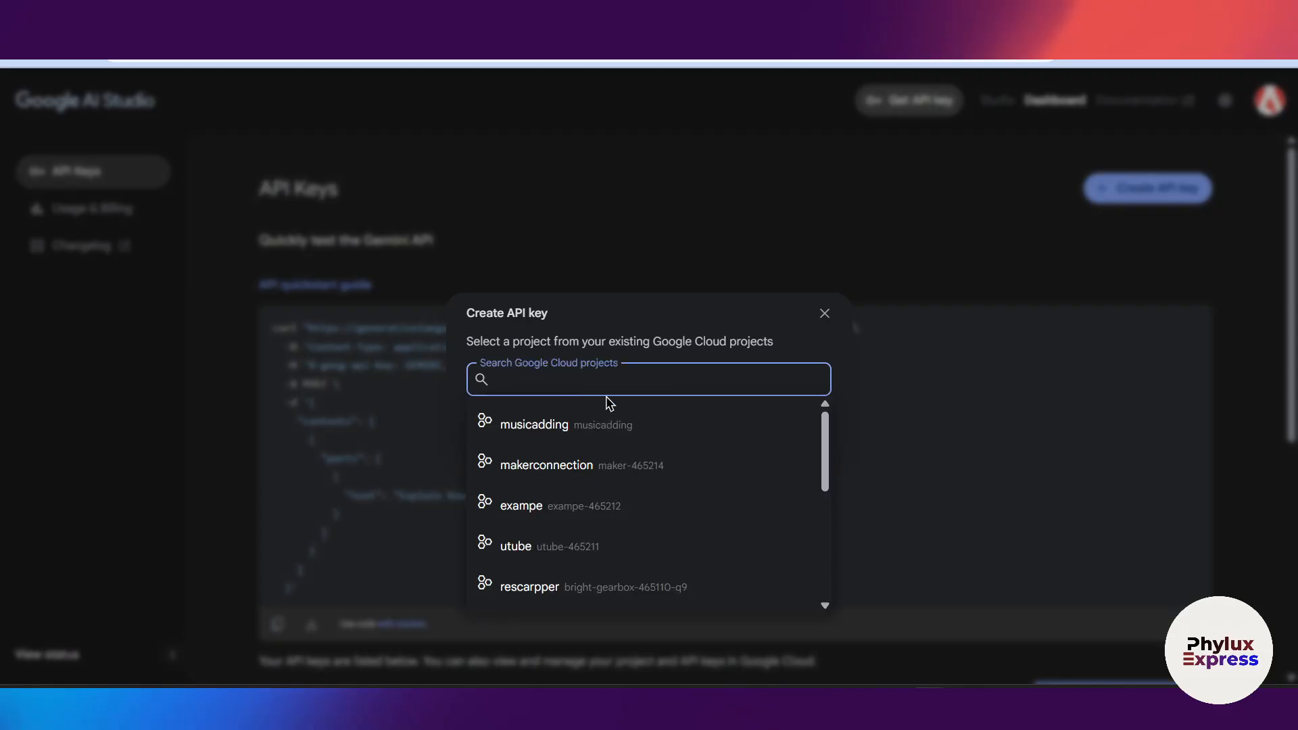
click(676, 330)
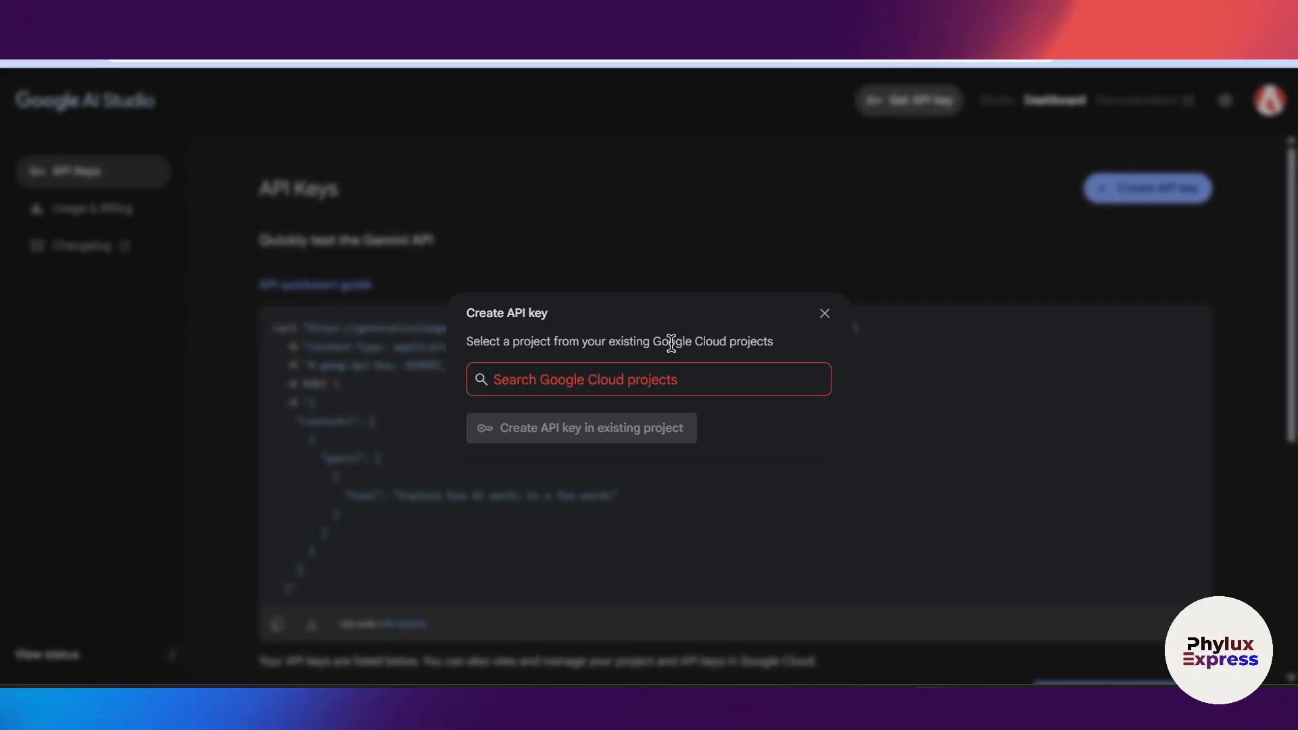
click(679, 376)
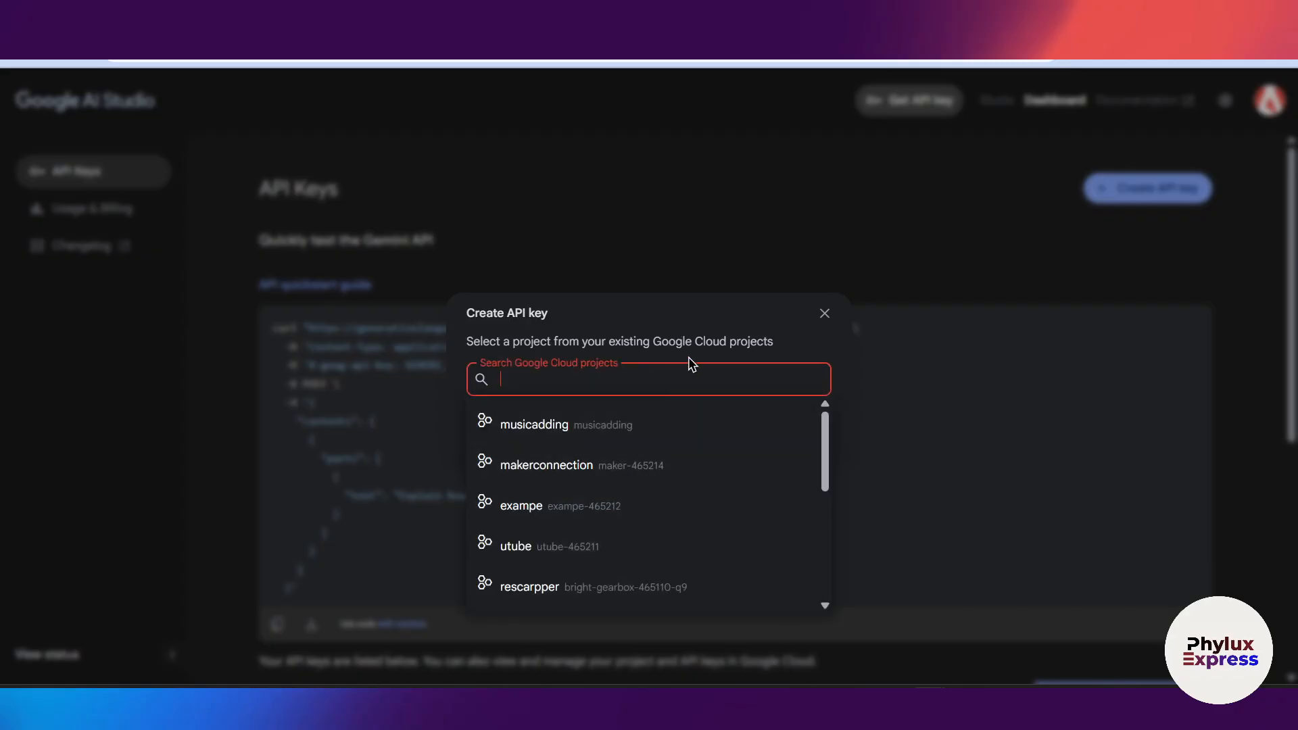
click(705, 331)
click(686, 382)
text(zz)
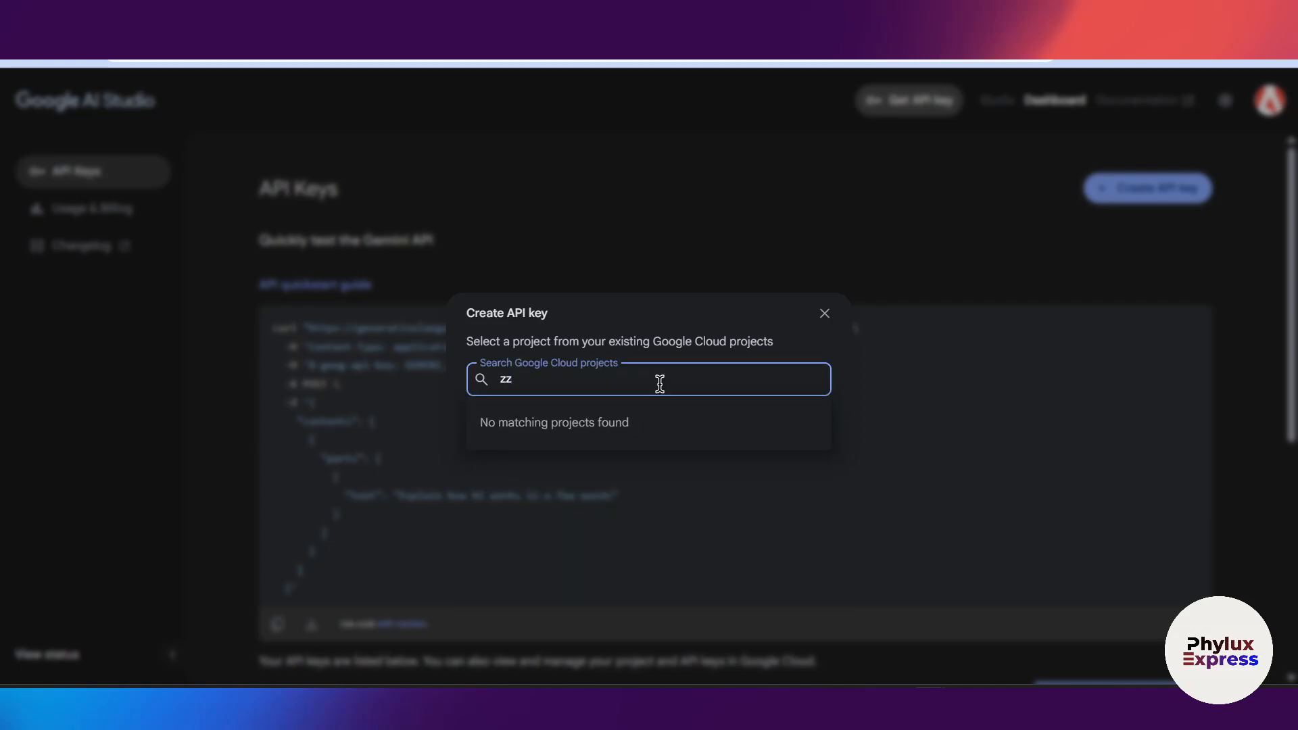
key(ctrl+a)
key(BackSpace)
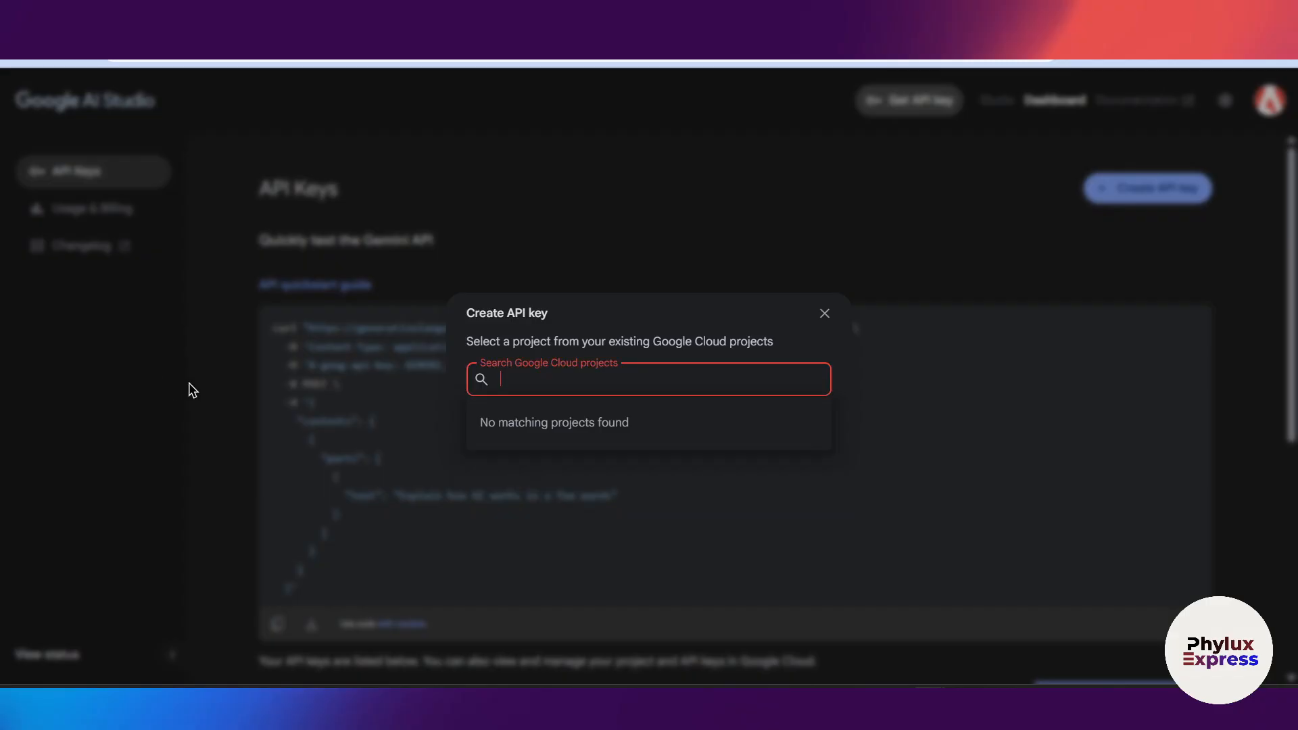
click(530, 318)
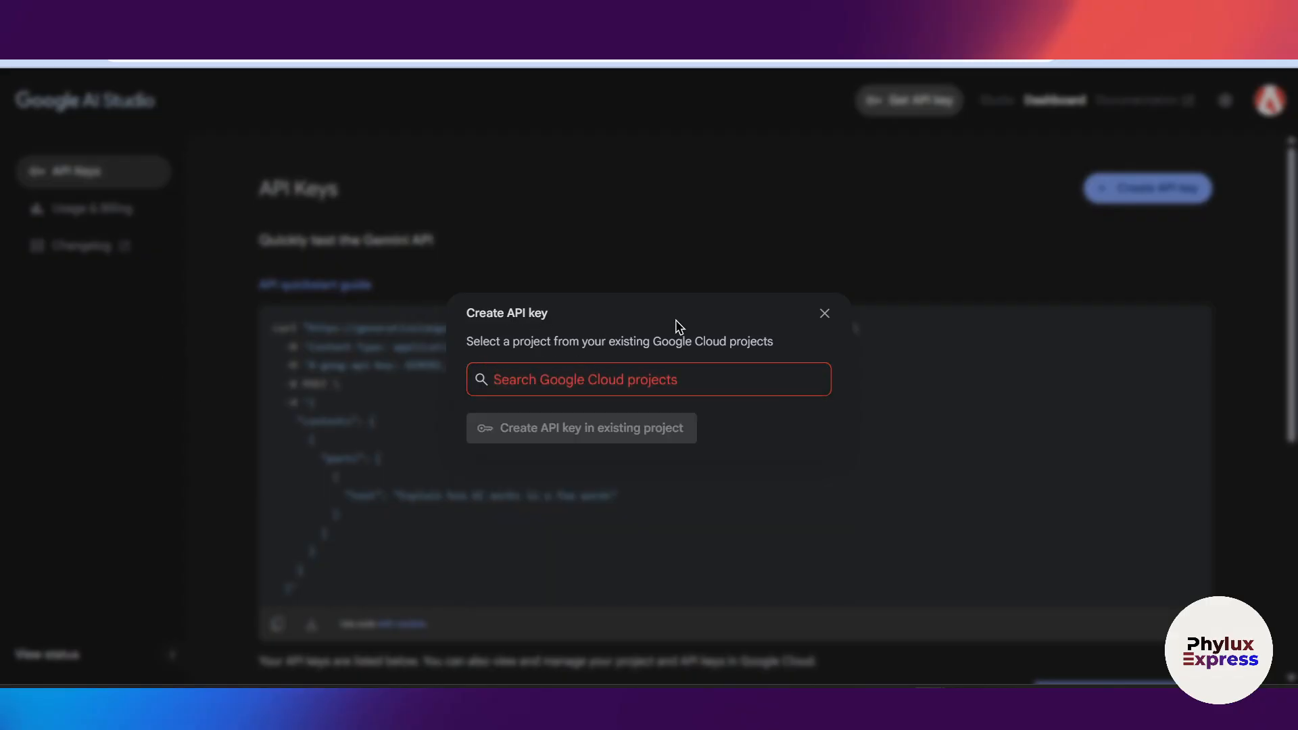
Search for "google console cloud" in a new browser window and open the Google Cloud console.
key(ctrl+n)
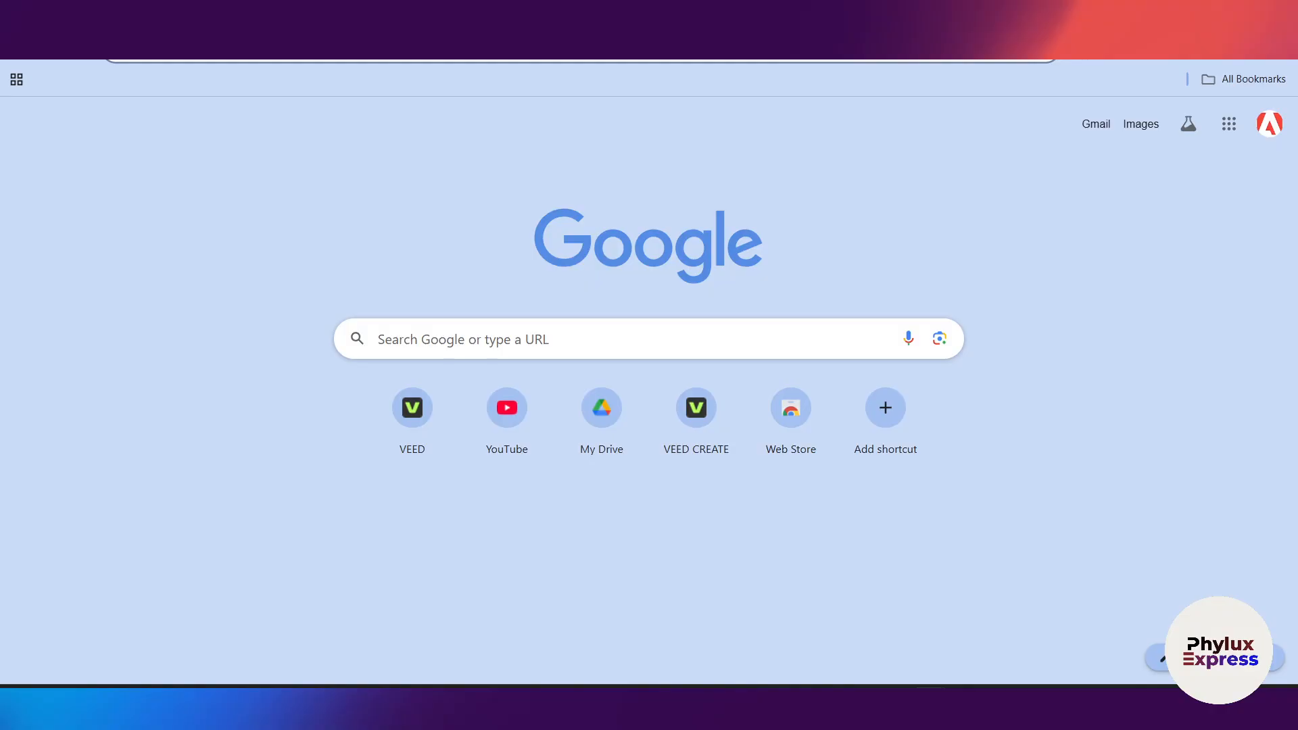
drag(339, 76, 343, 118)
click(370, 159)
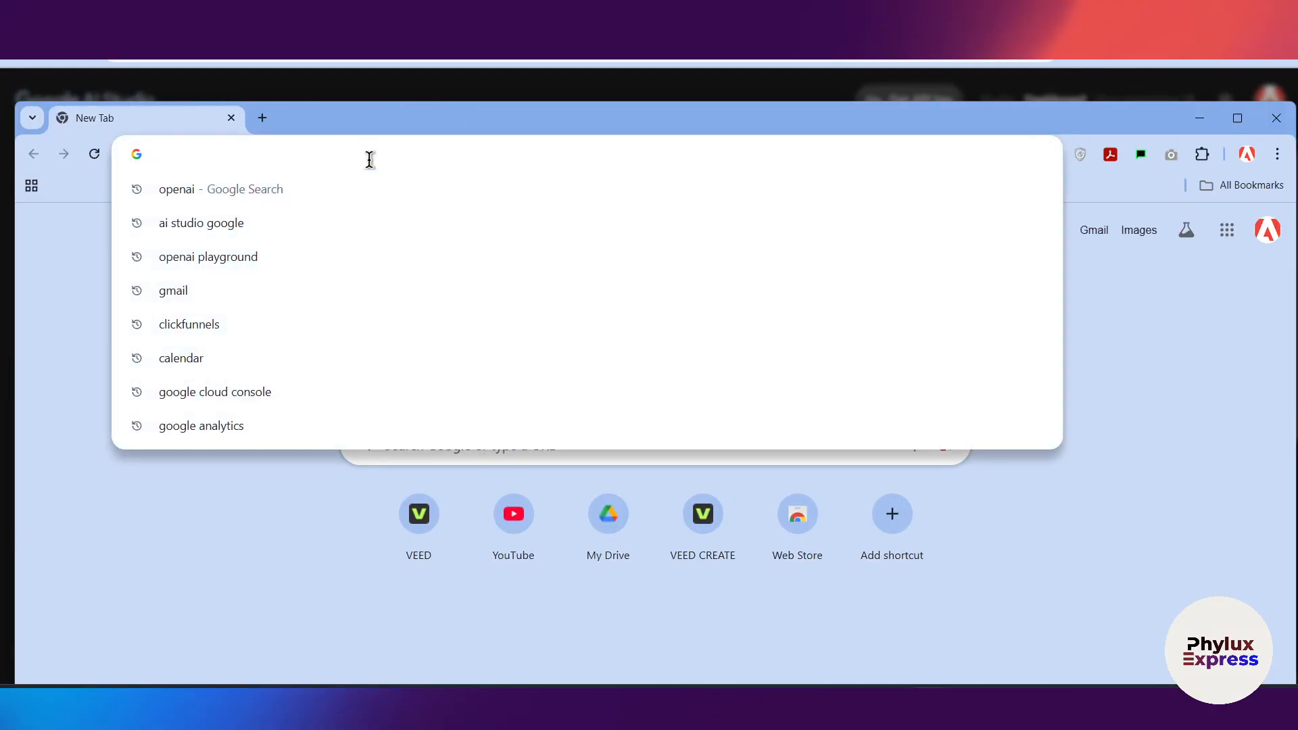
text(google console)
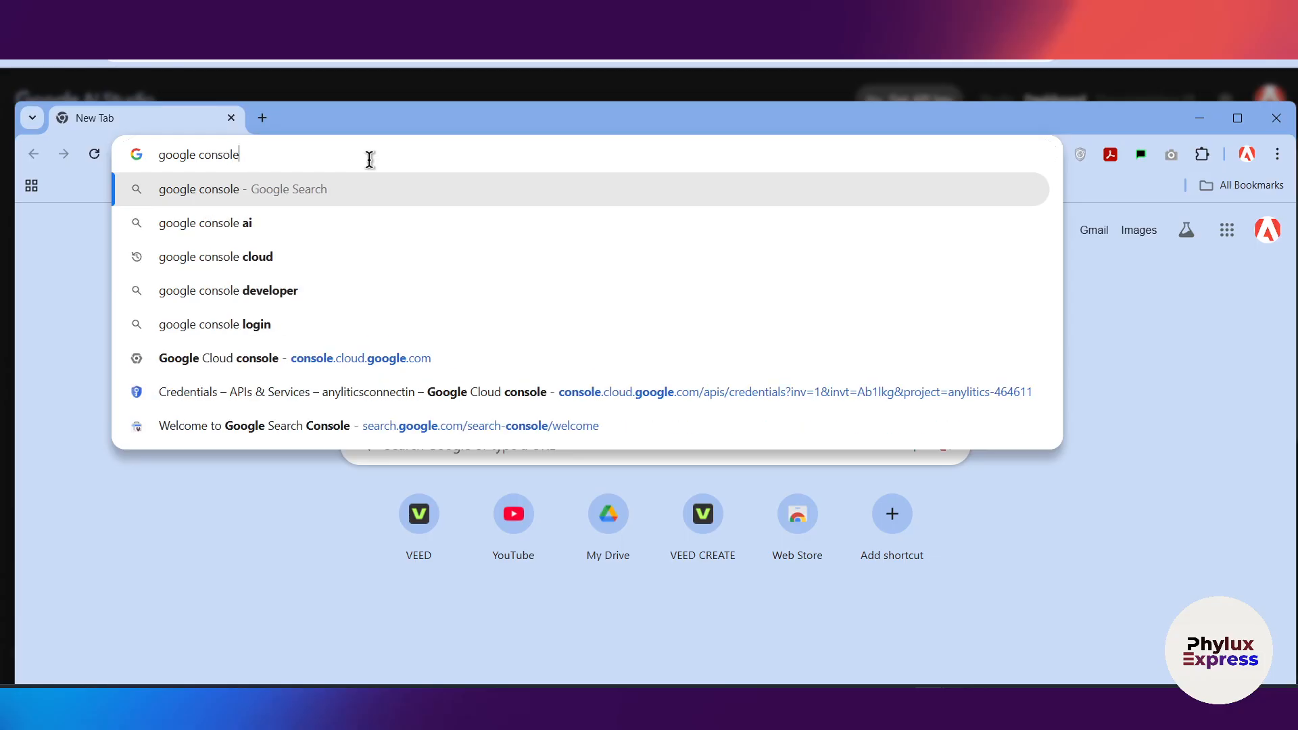
text(cloud)
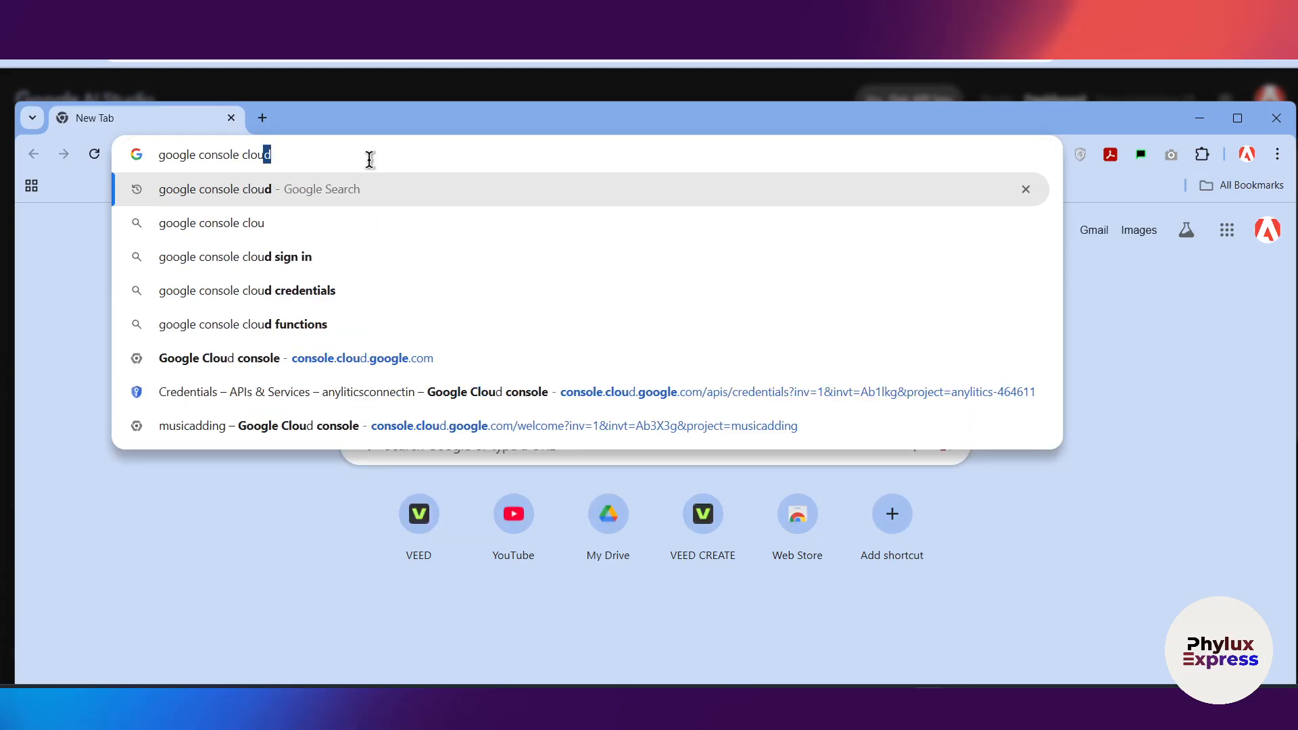
key(Return)
scroll(385, 458, down, 6)
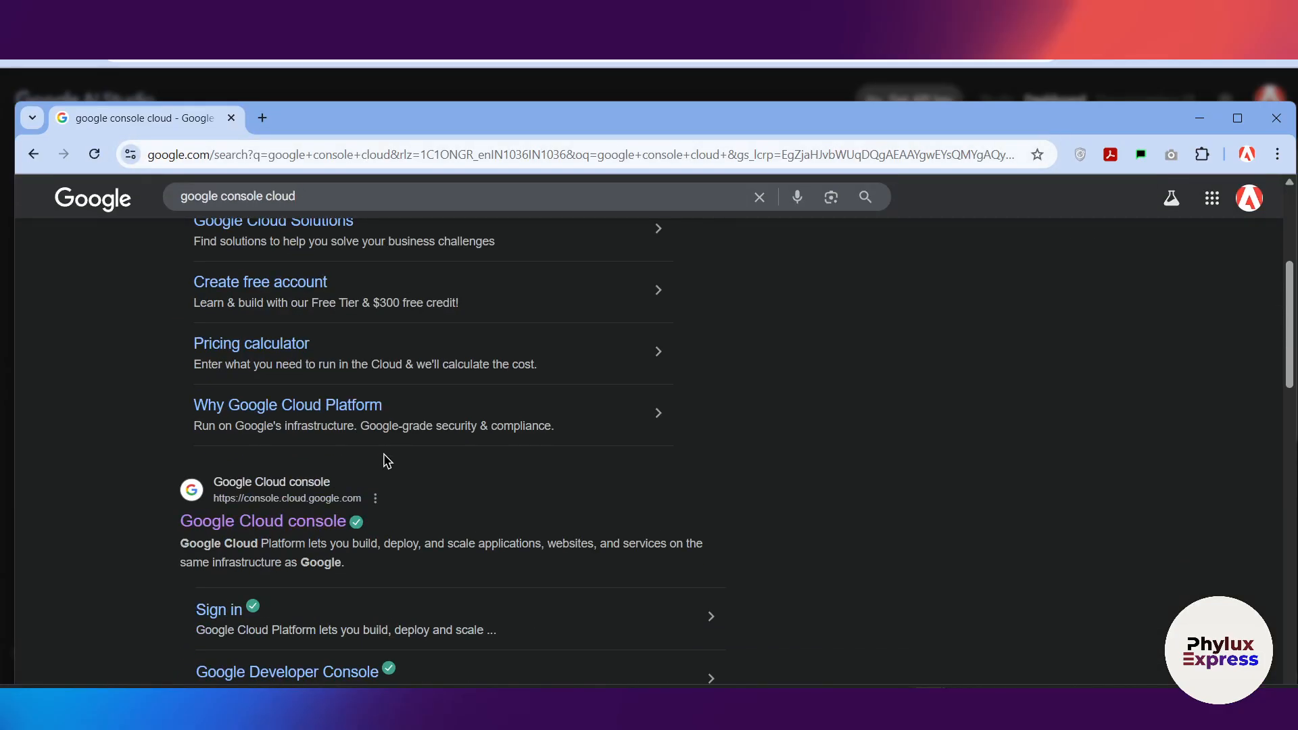
click(297, 363)
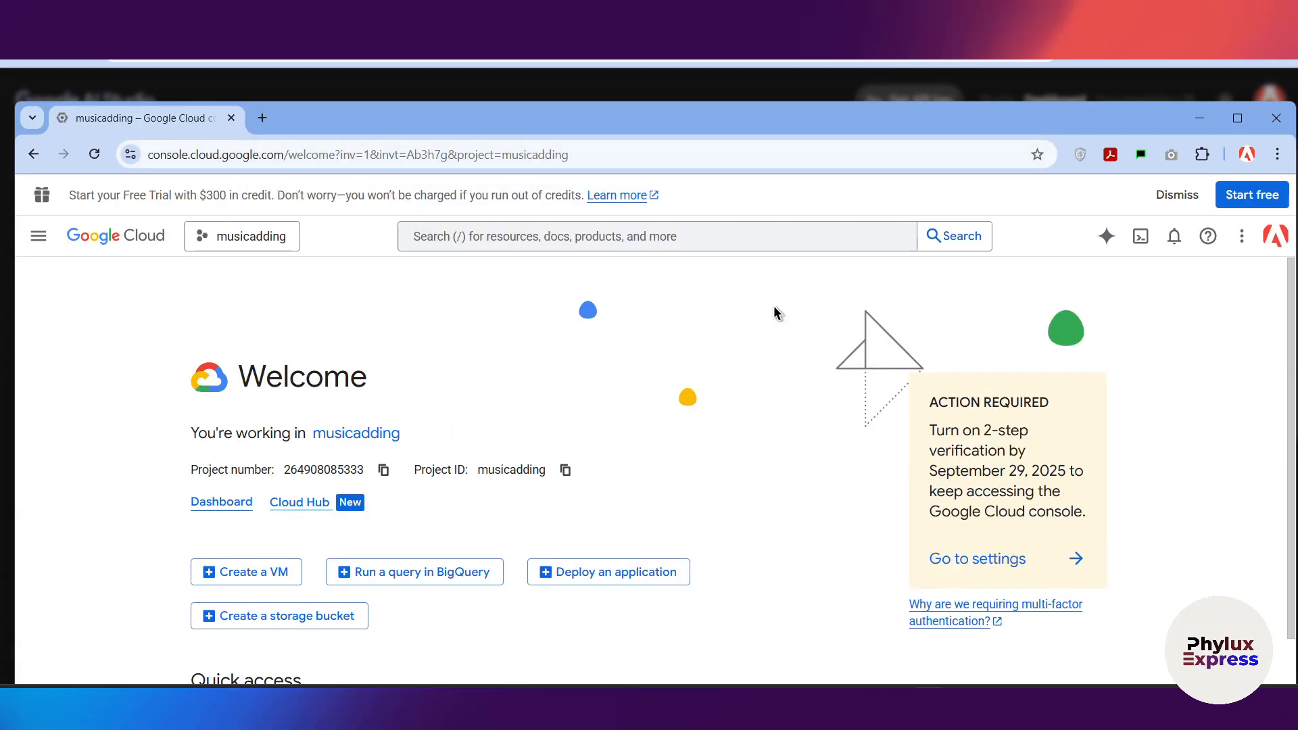
Try to create a new Google Cloud project from the project picker, cancel and close the console window.
drag(464, 136, 497, 113)
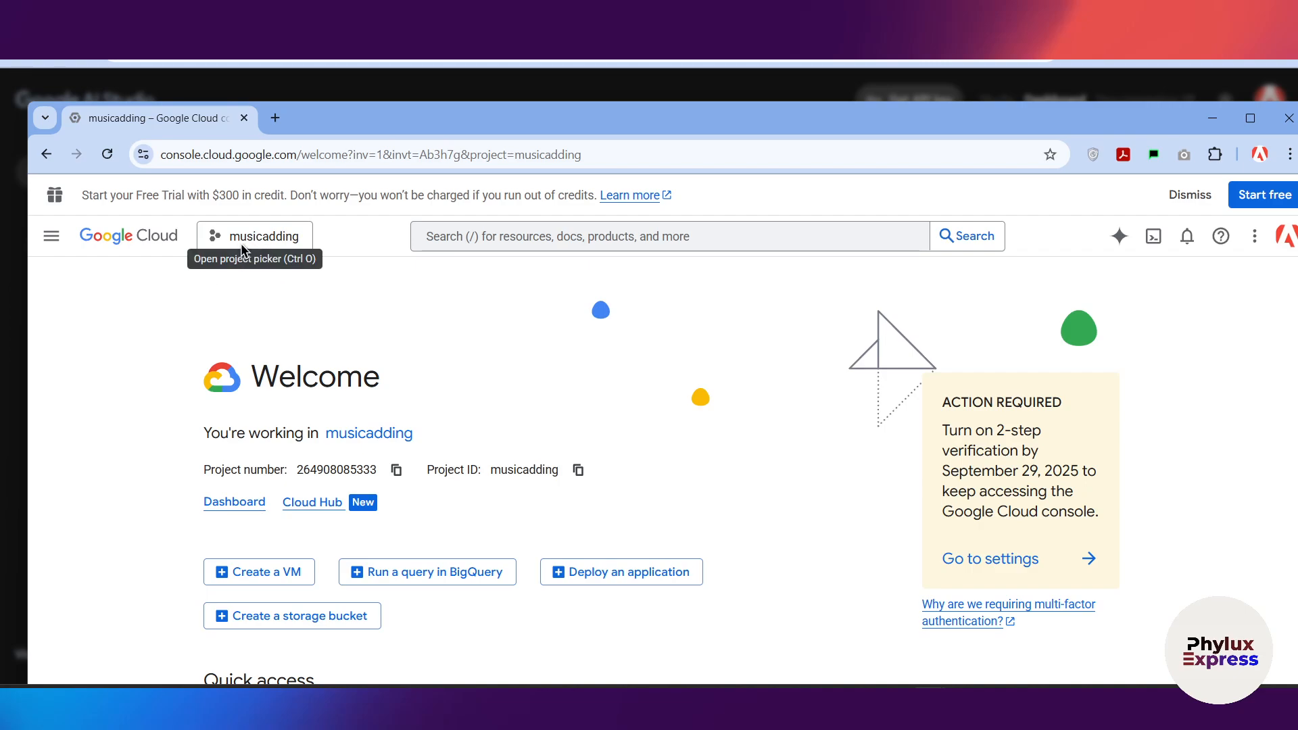
click(281, 237)
click(948, 260)
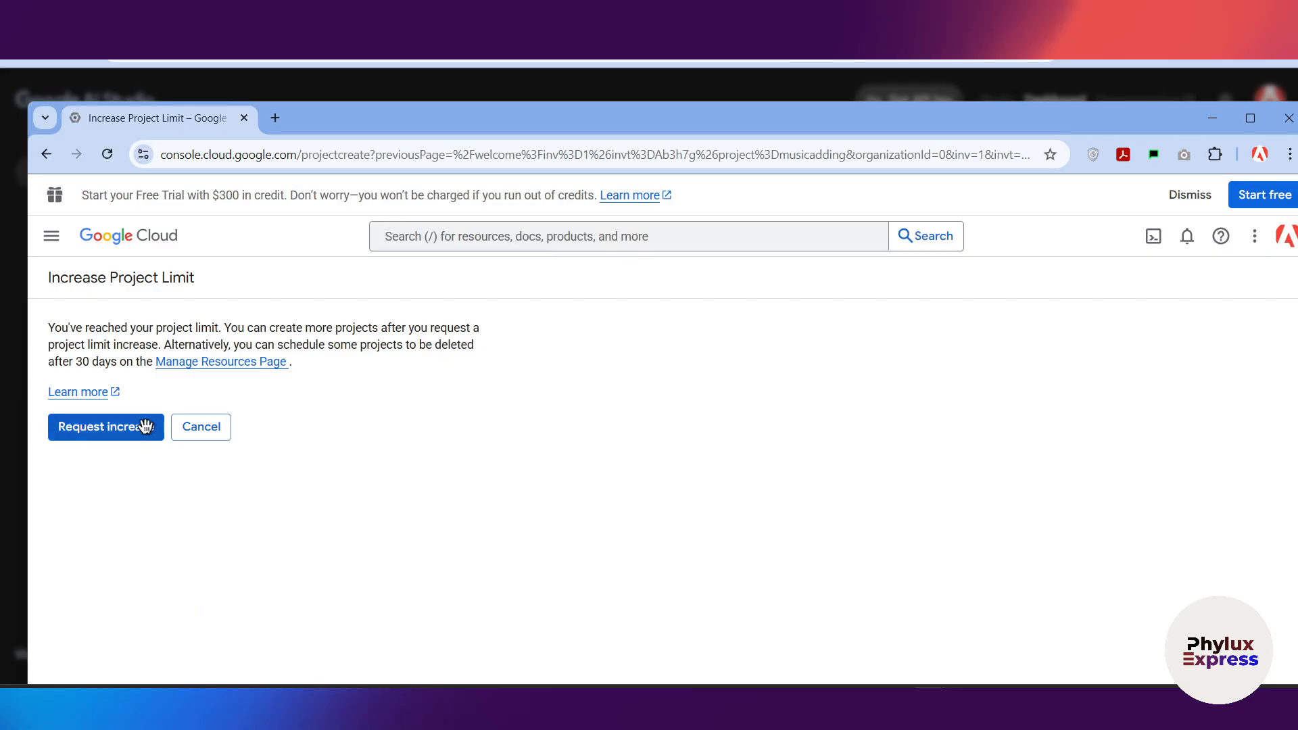
click(223, 426)
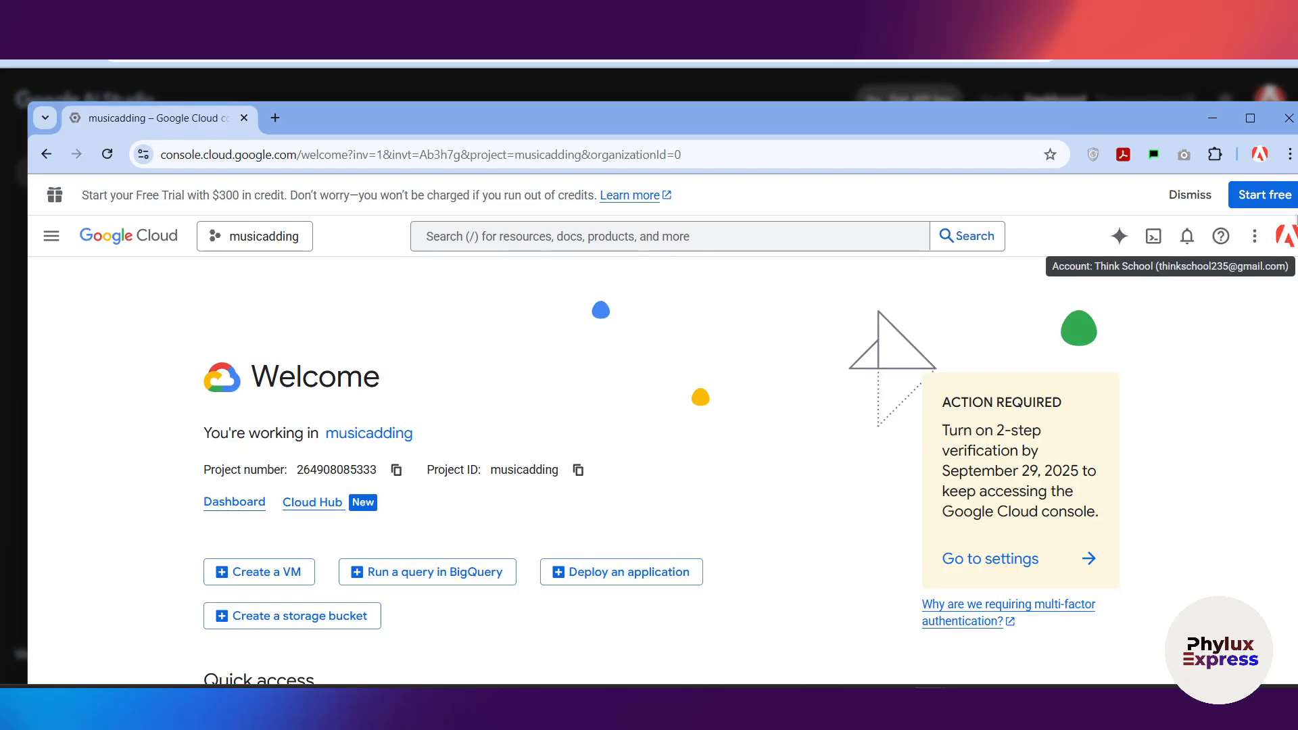
click(1286, 127)
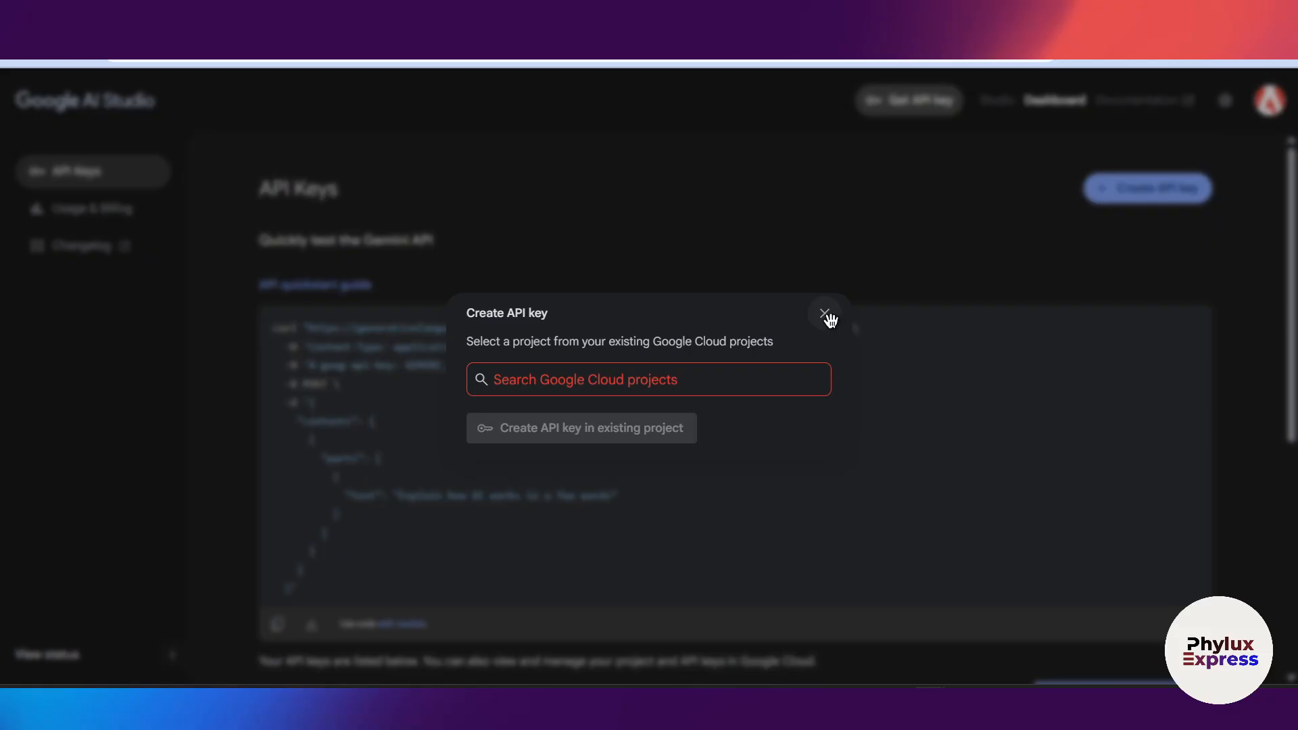
Select the existing makerconnection project and generate a Gemini API key in it.
click(789, 379)
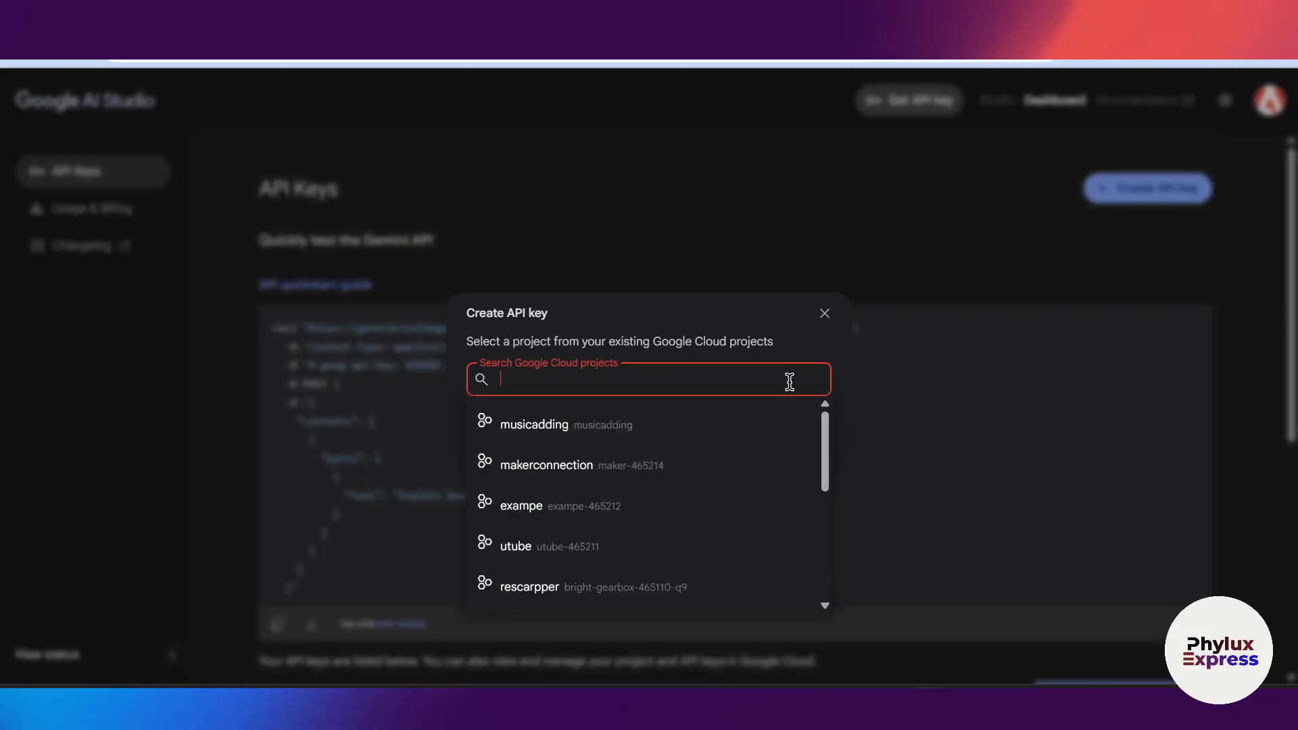
click(629, 464)
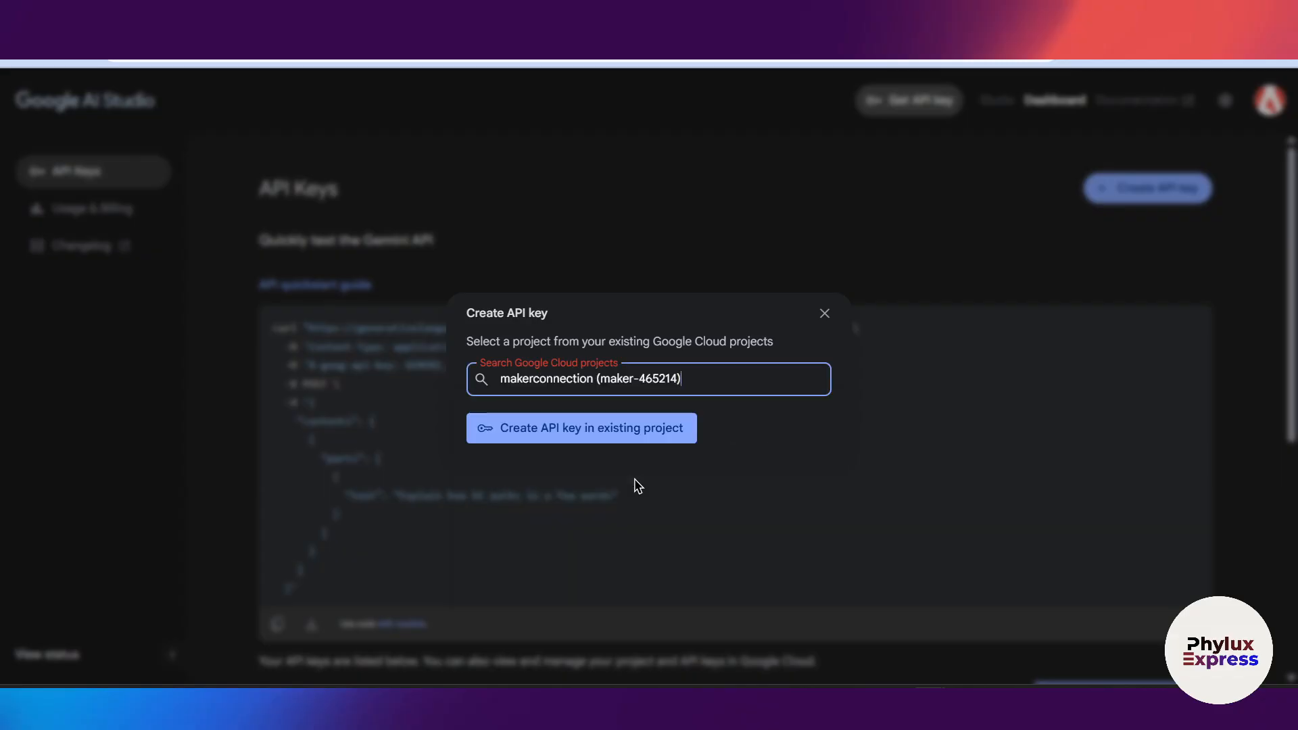
click(639, 436)
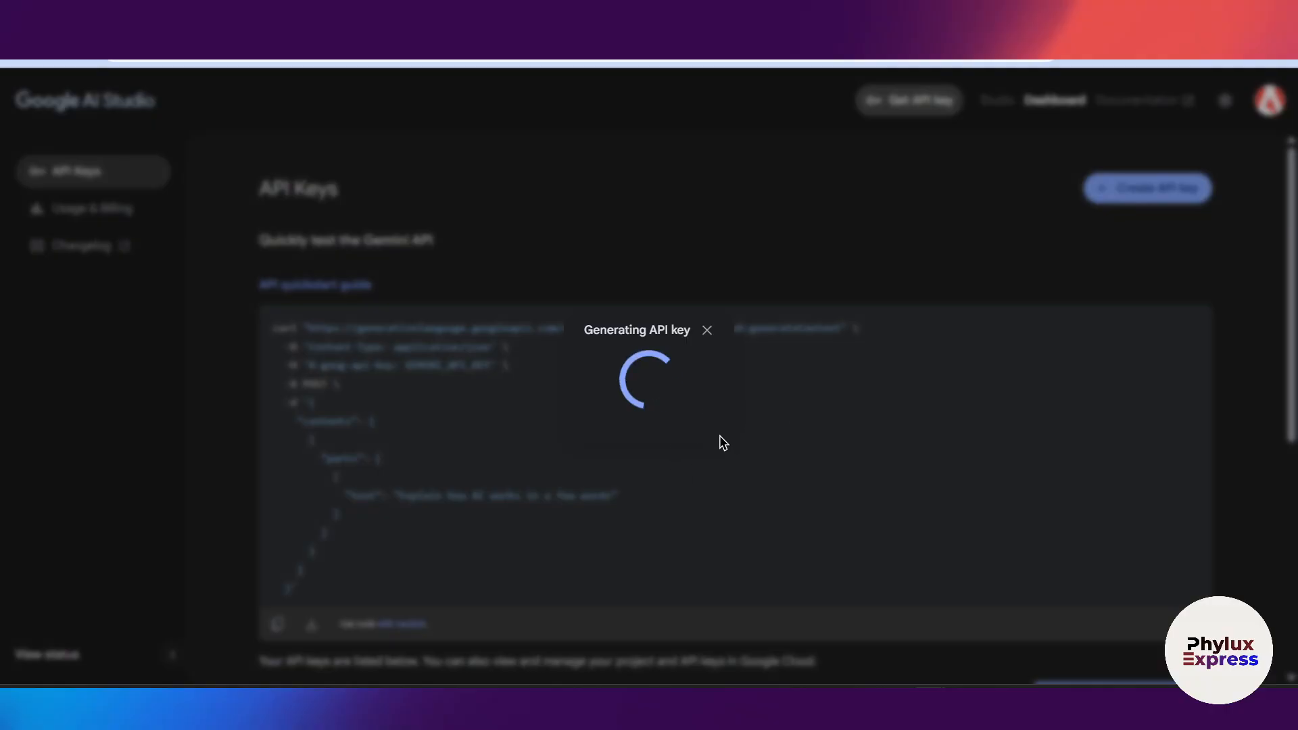
Copy the generated Gemini API key, close its dialog and open the Google Gemini Chat Model node's settings in n8n.
click(674, 400)
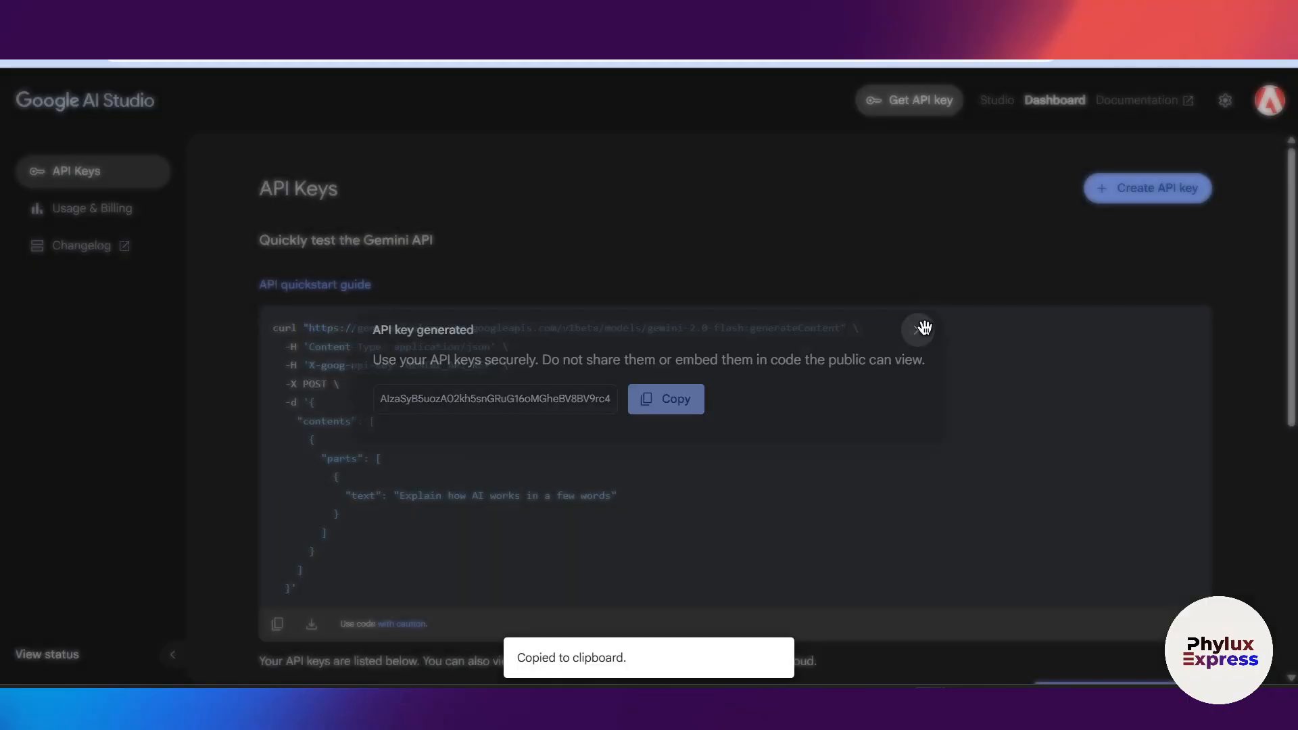
click(923, 330)
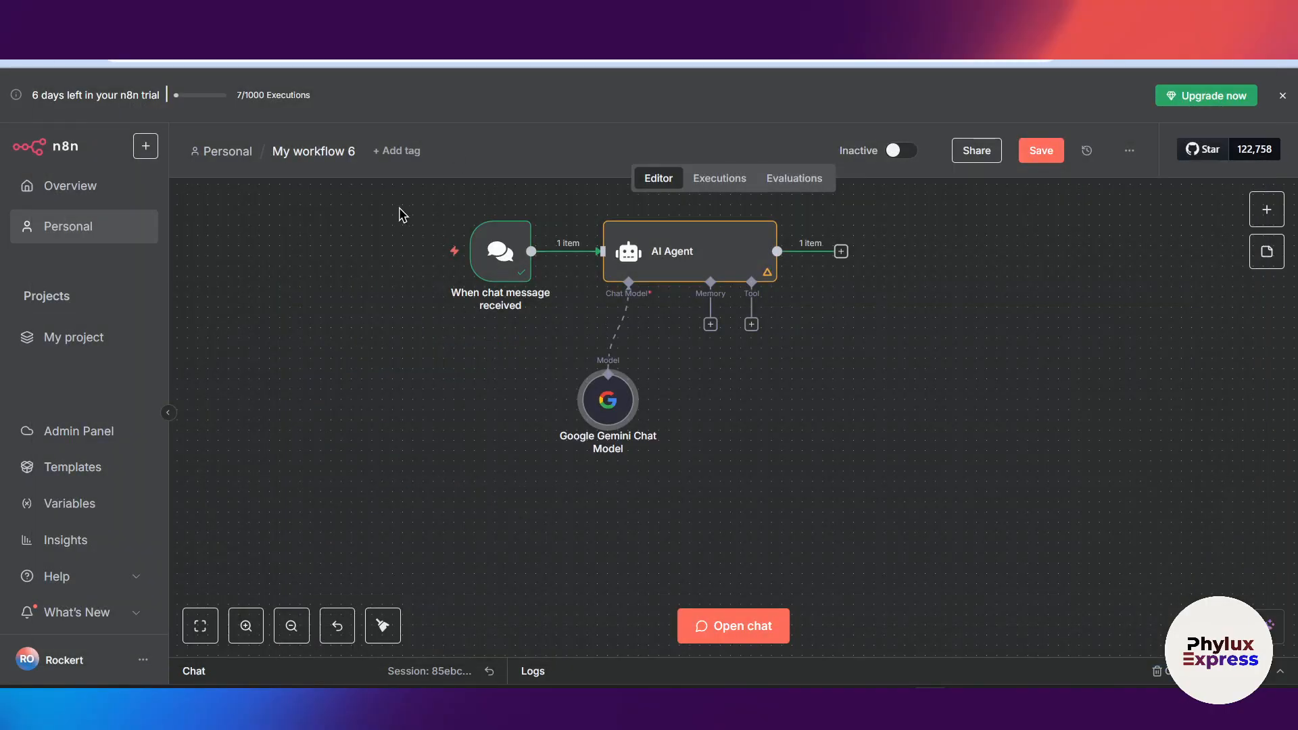
double_click(607, 401)
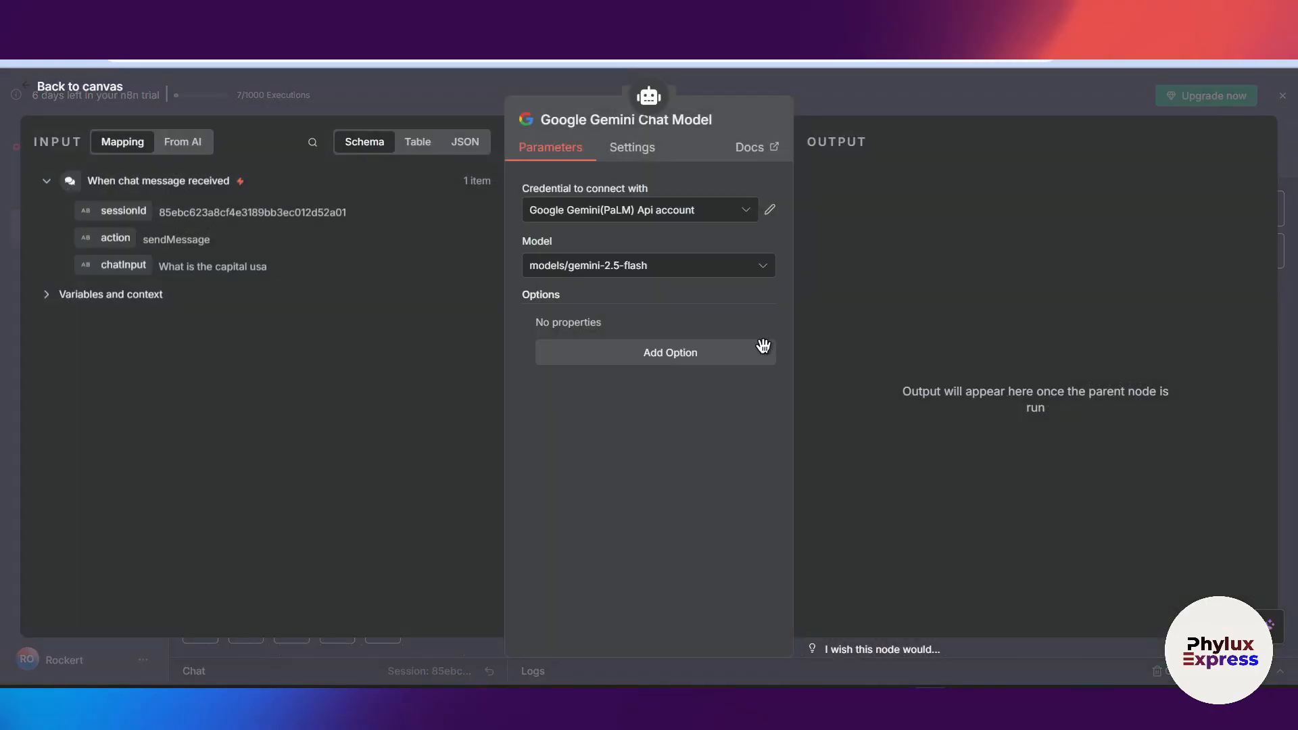
click(858, 113)
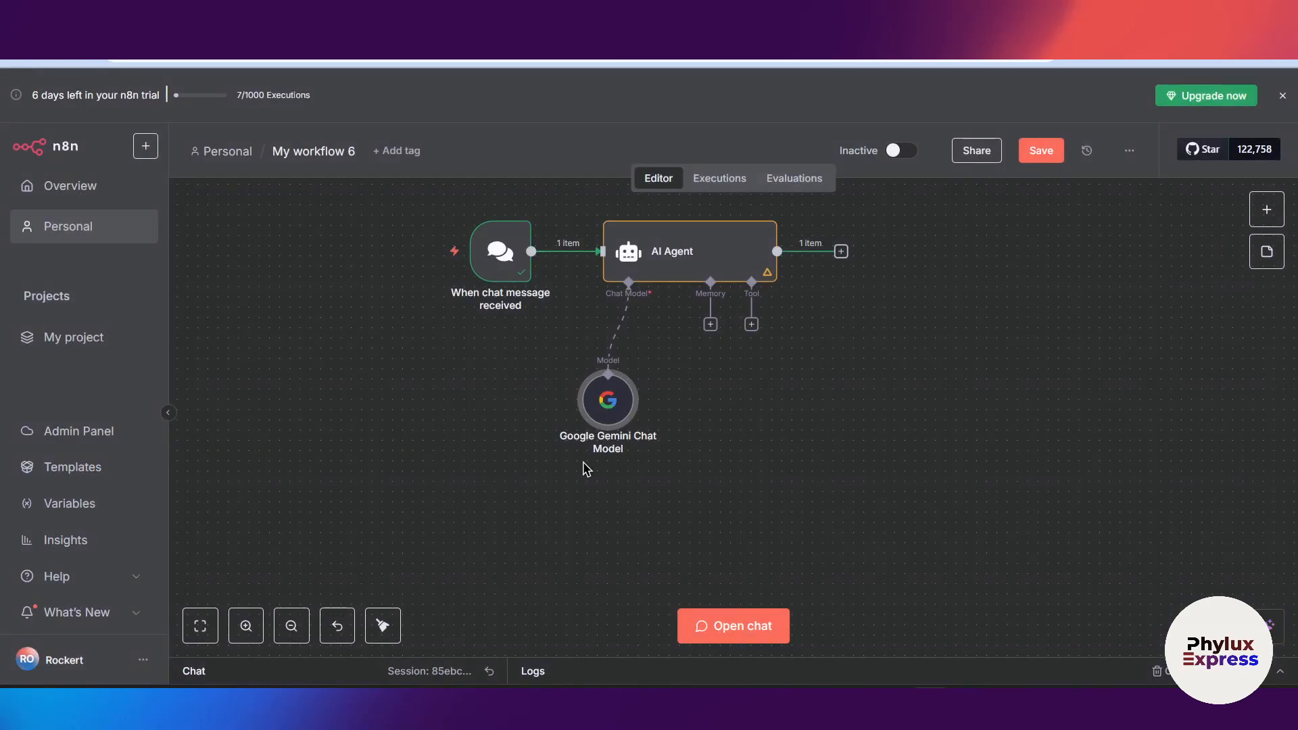
double_click(604, 407)
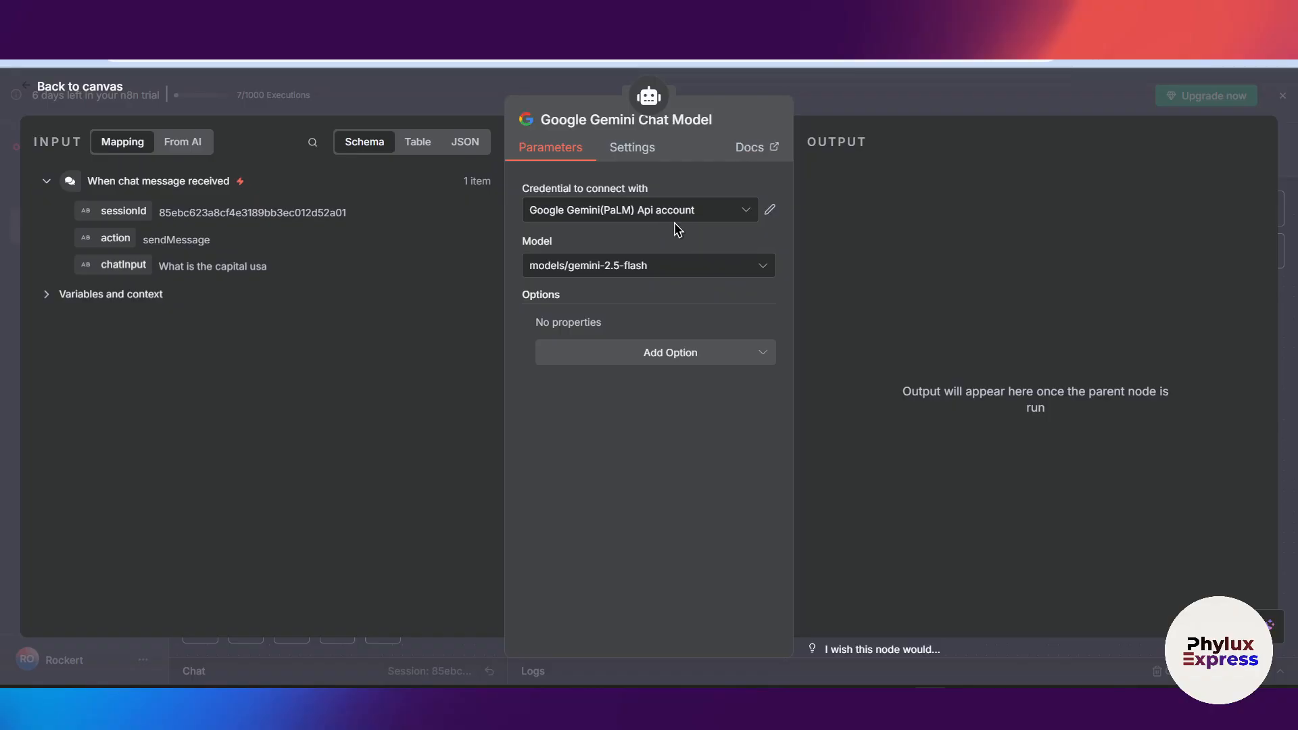
Create a new Google Gemini(PaLM) Api credential for the chat model, paste the API key into it and save it.
click(673, 208)
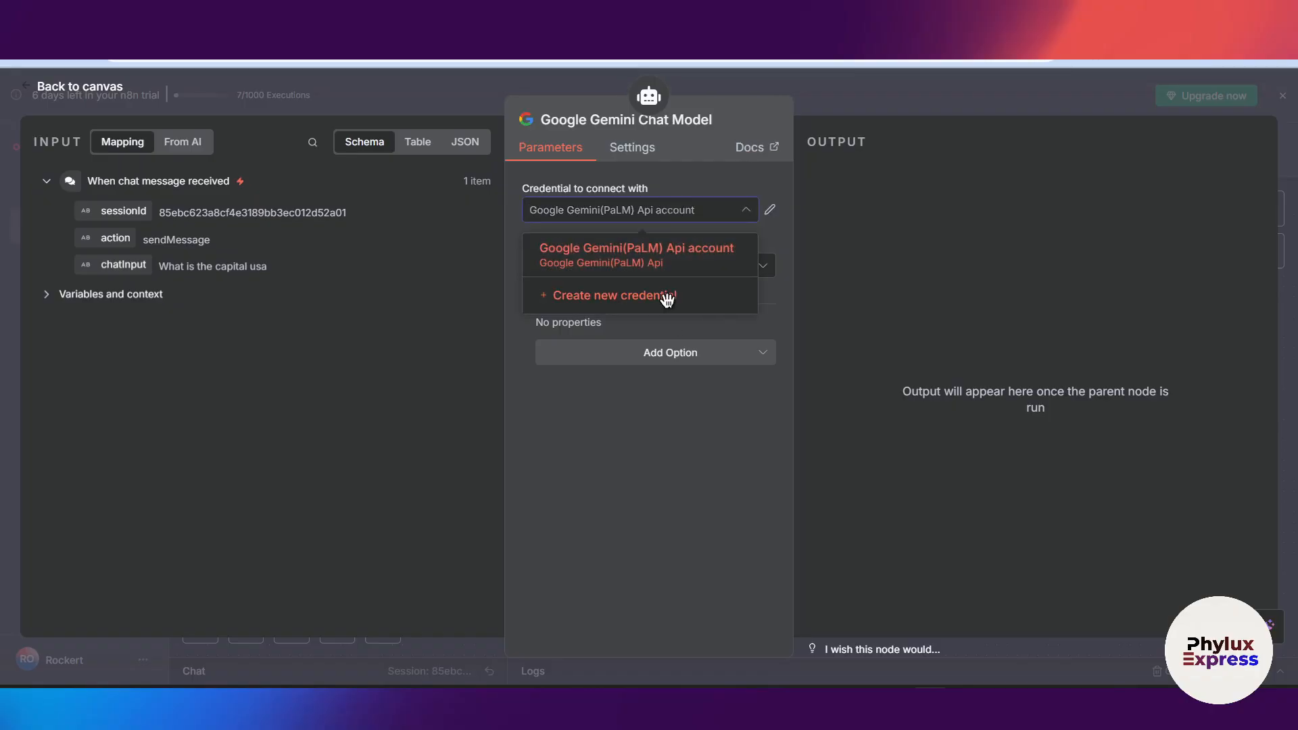
click(668, 300)
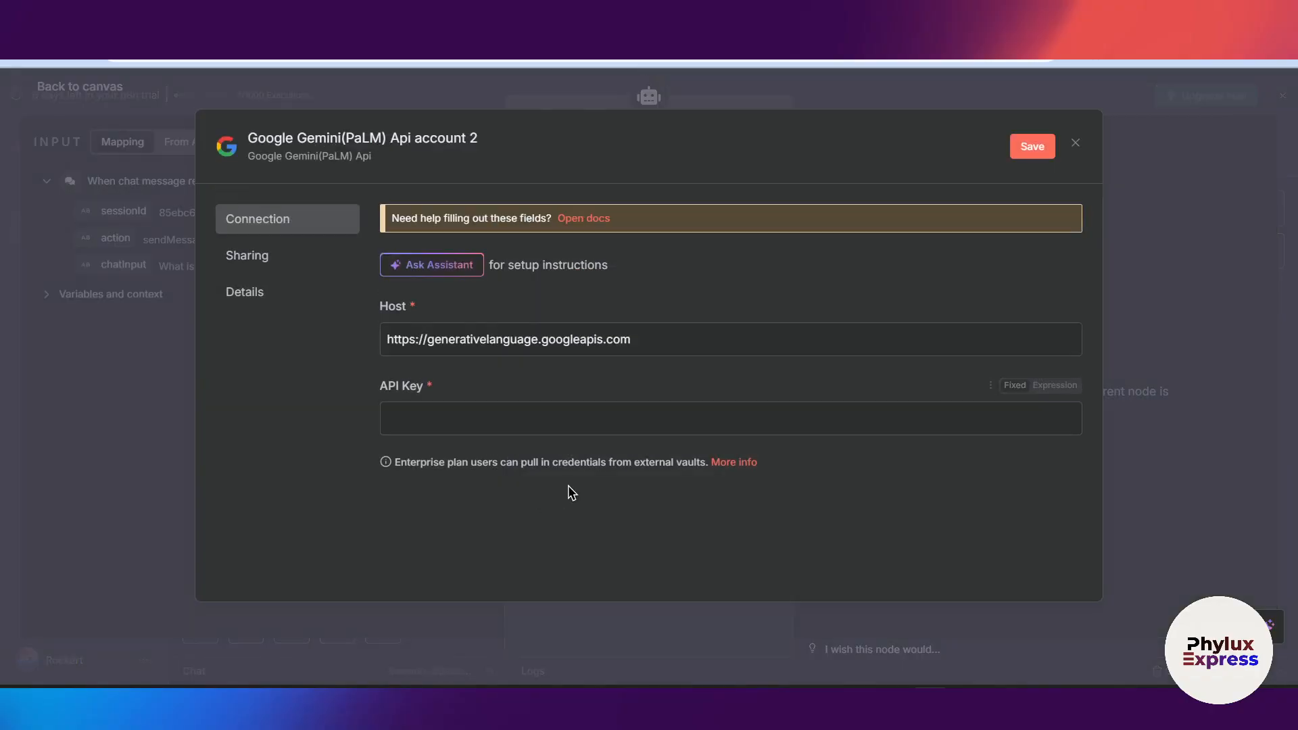
click(574, 423)
key(ctrl+v)
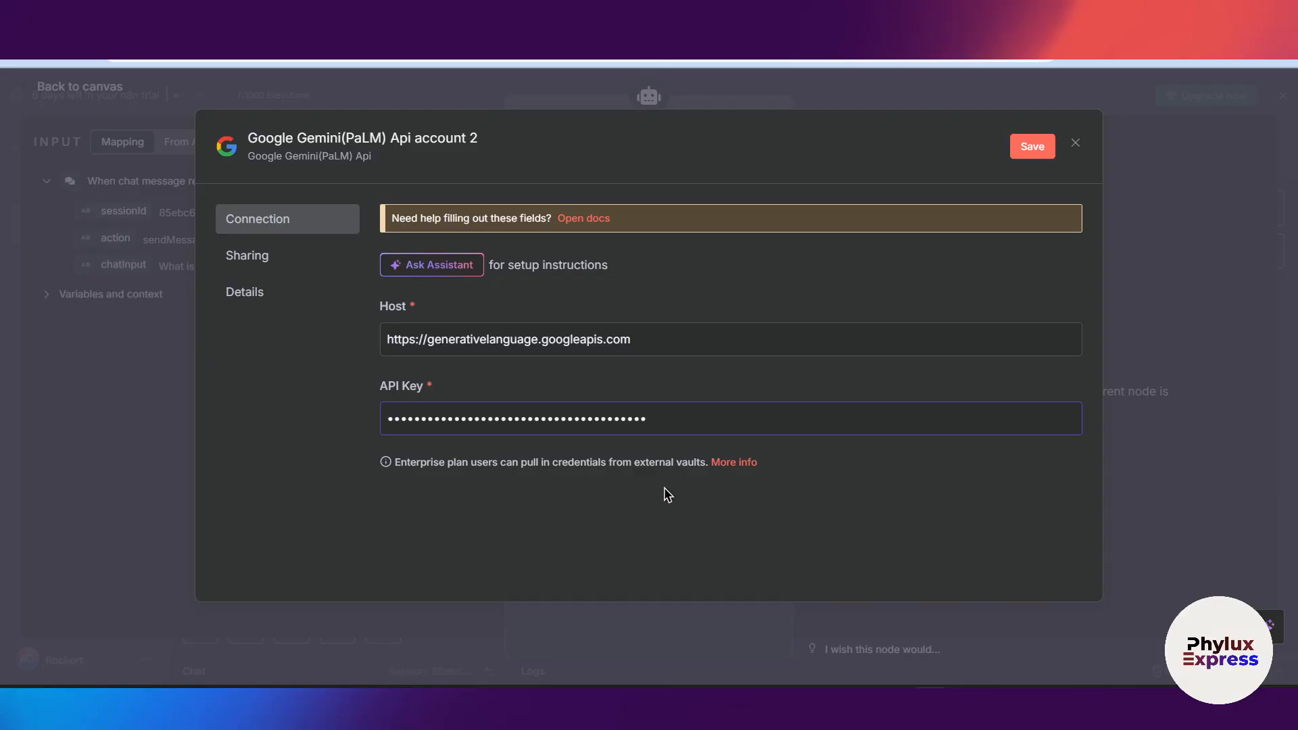
click(1046, 144)
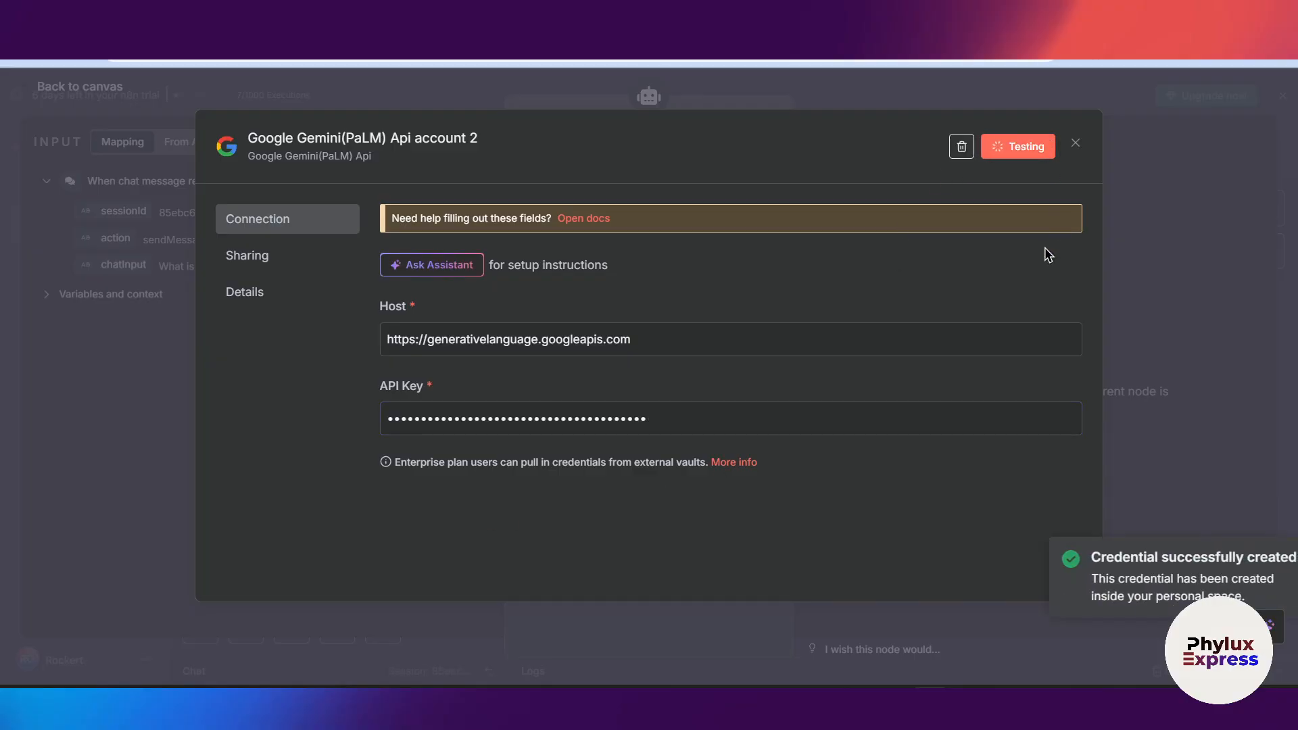
drag(438, 242, 929, 150)
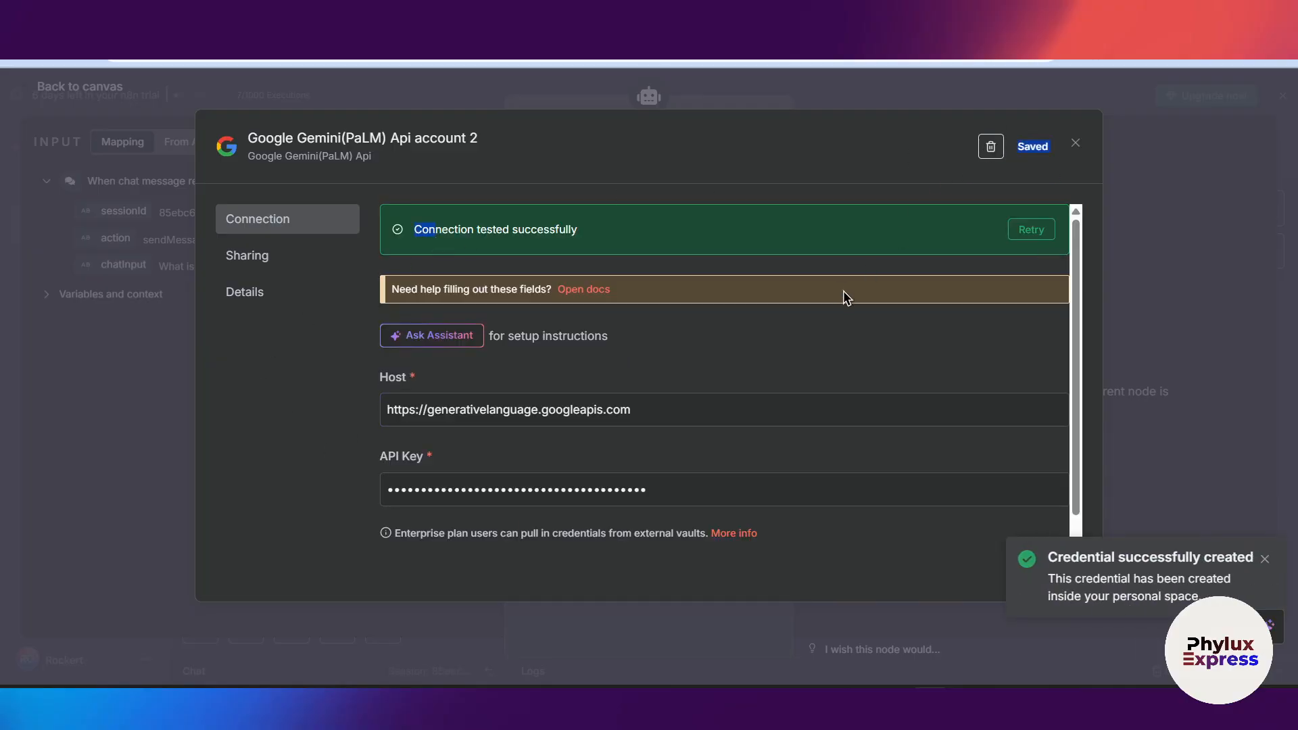
click(1076, 142)
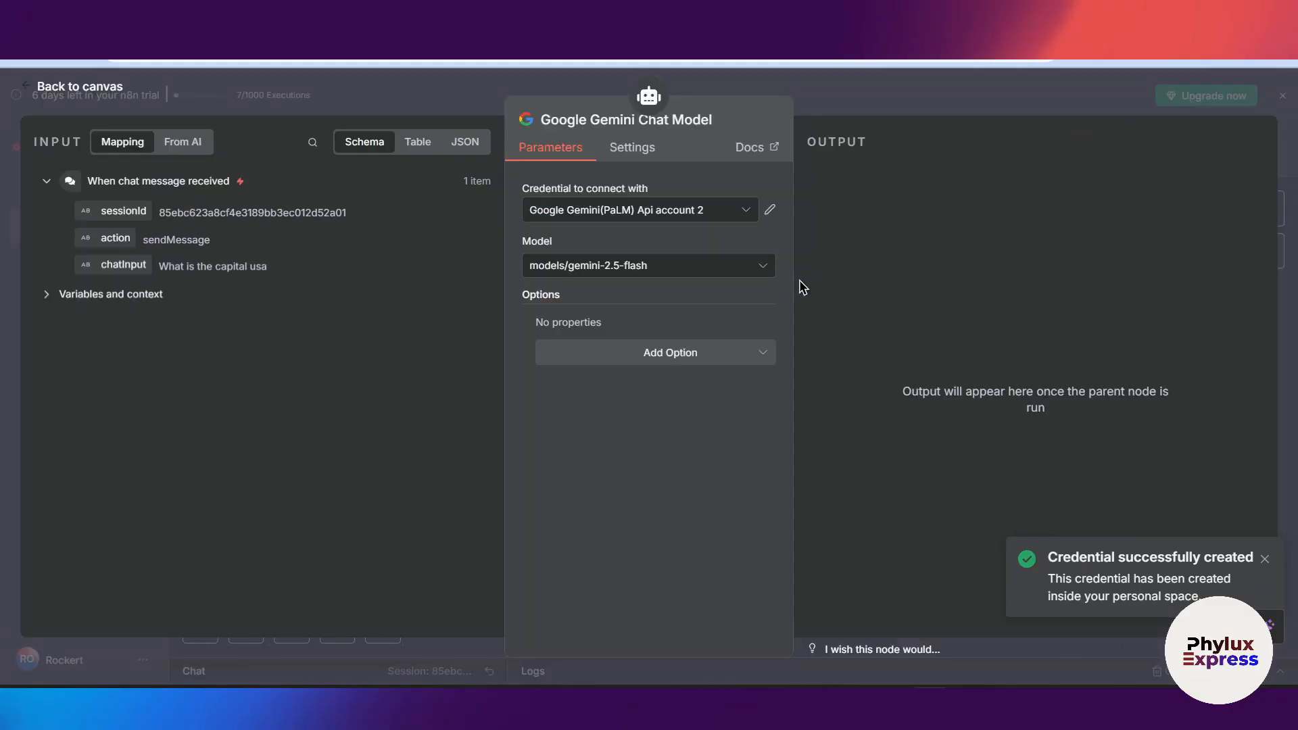
Look through the models available to the Google Gemini Chat Model node and return to the workflow canvas.
click(849, 100)
double_click(605, 396)
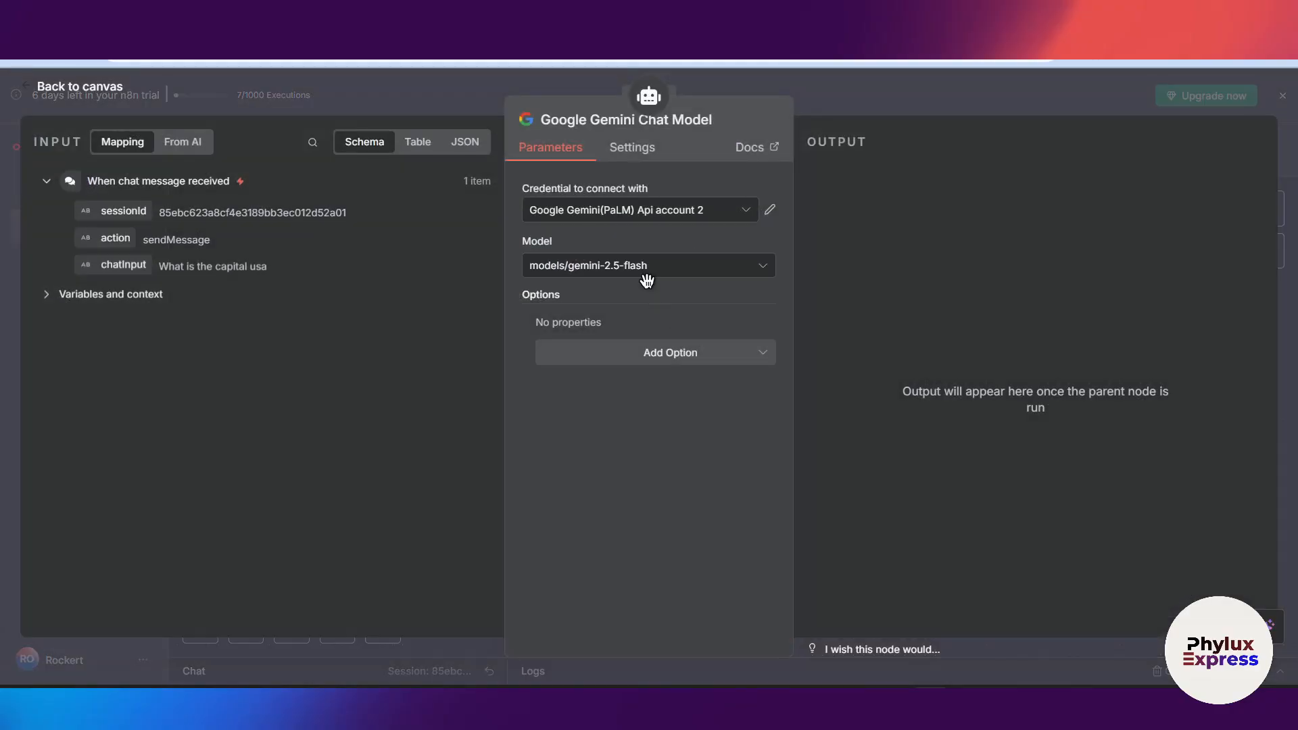
click(647, 270)
scroll(716, 487, up, 5)
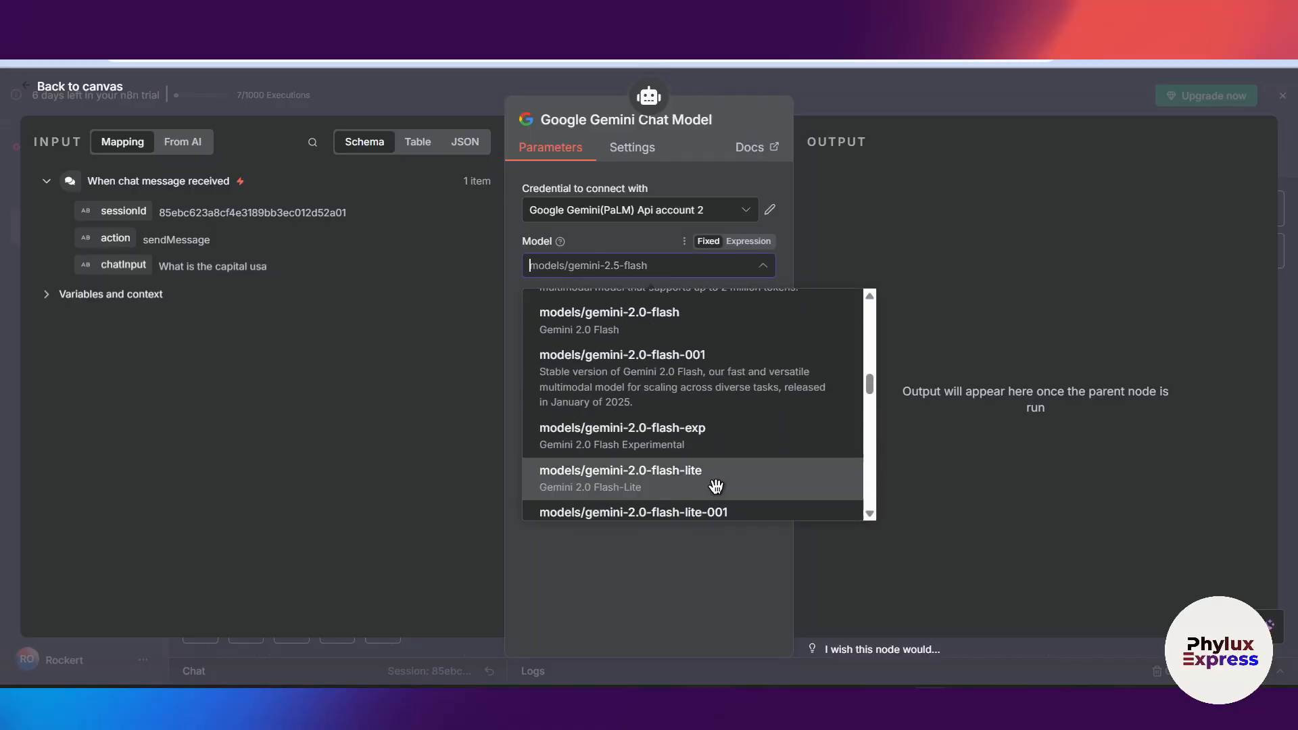
scroll(716, 487, down, 5)
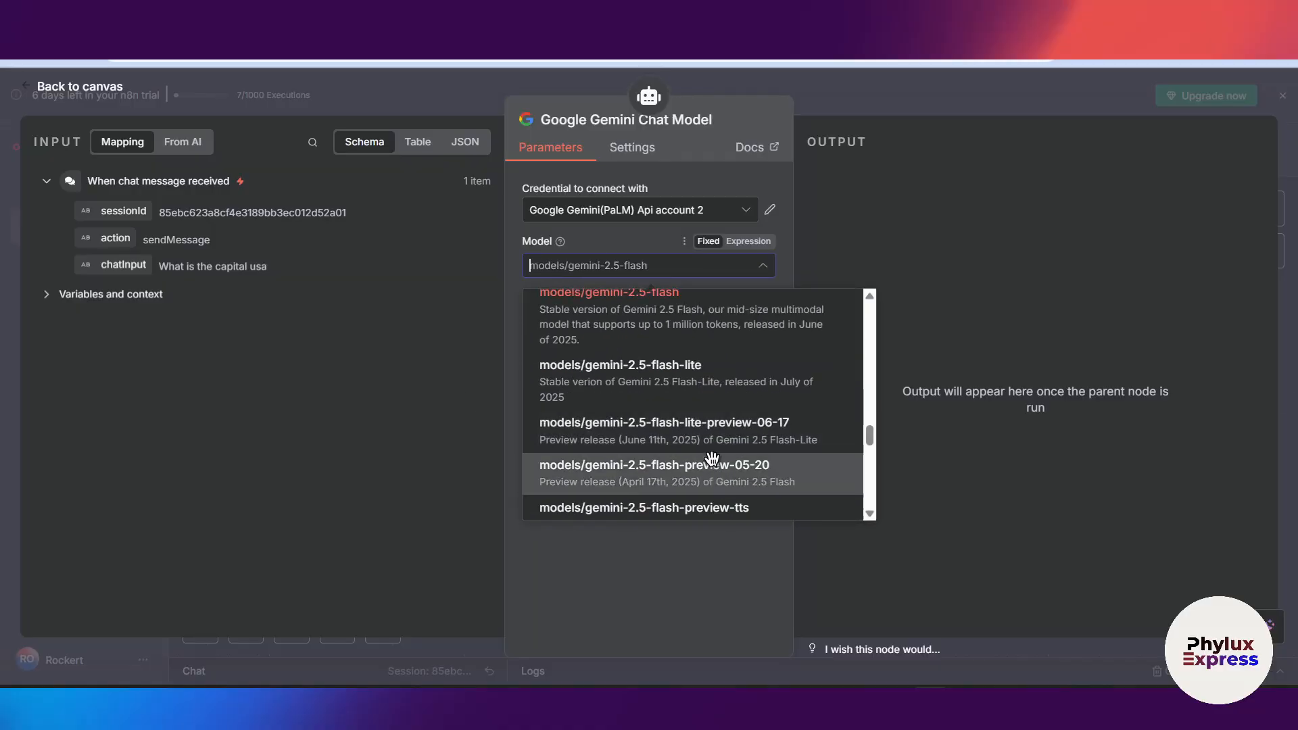
scroll(711, 460, down, 10)
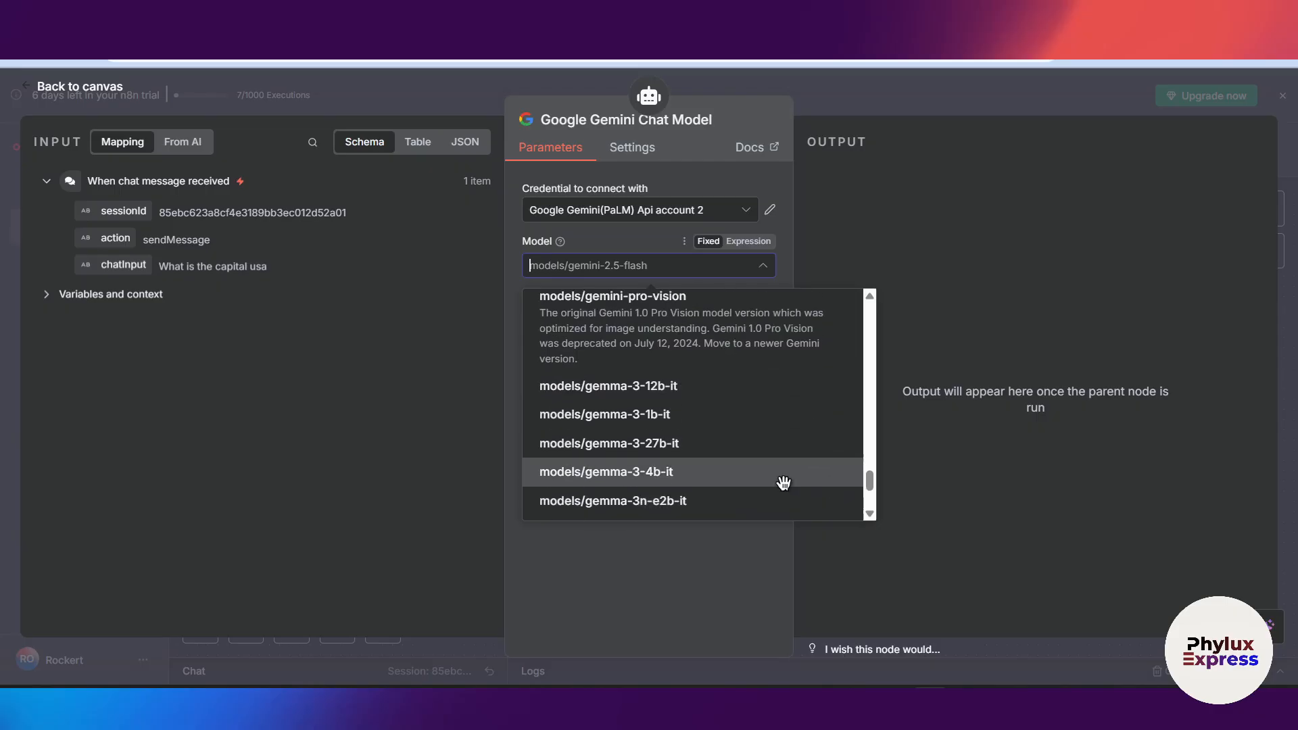
scroll(784, 474, down, 3)
scroll(790, 486, up, 15)
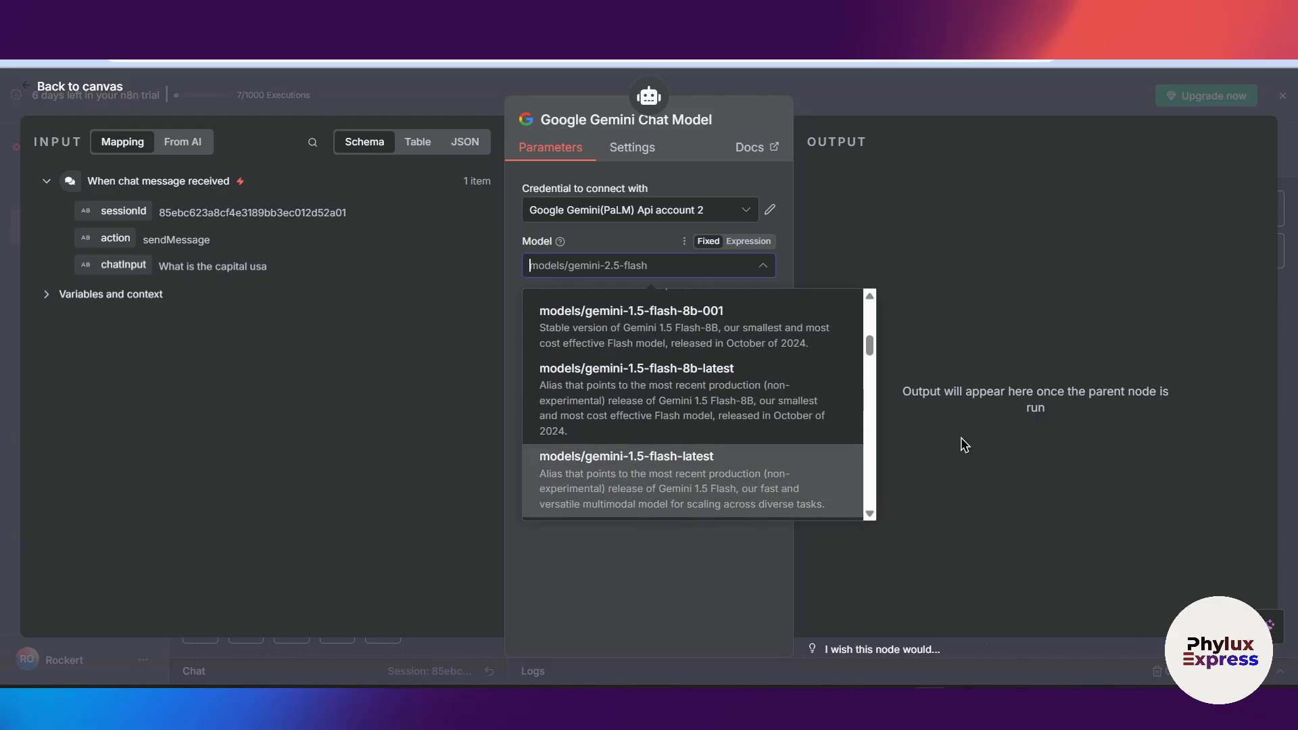
click(1007, 345)
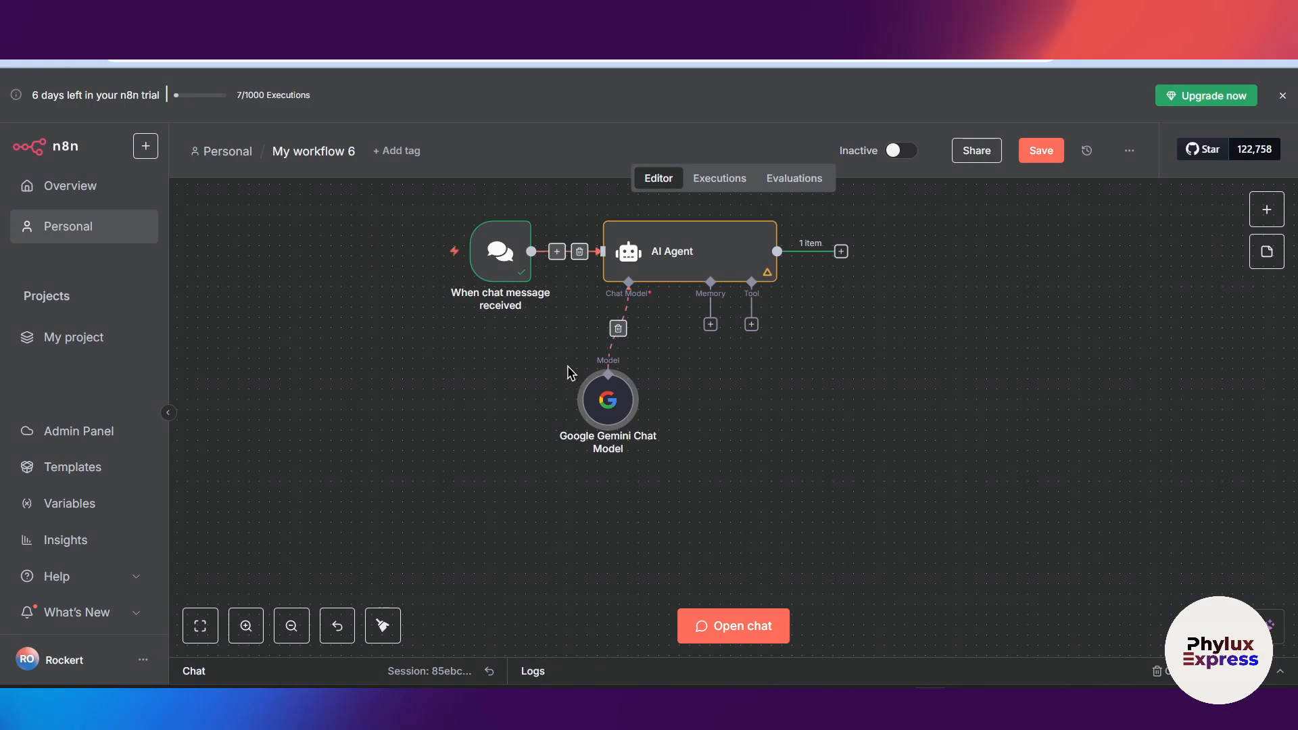
Send the chat message "Write short script for my you tube short on n8n , it should have intro as well description about n8n".
click(716, 635)
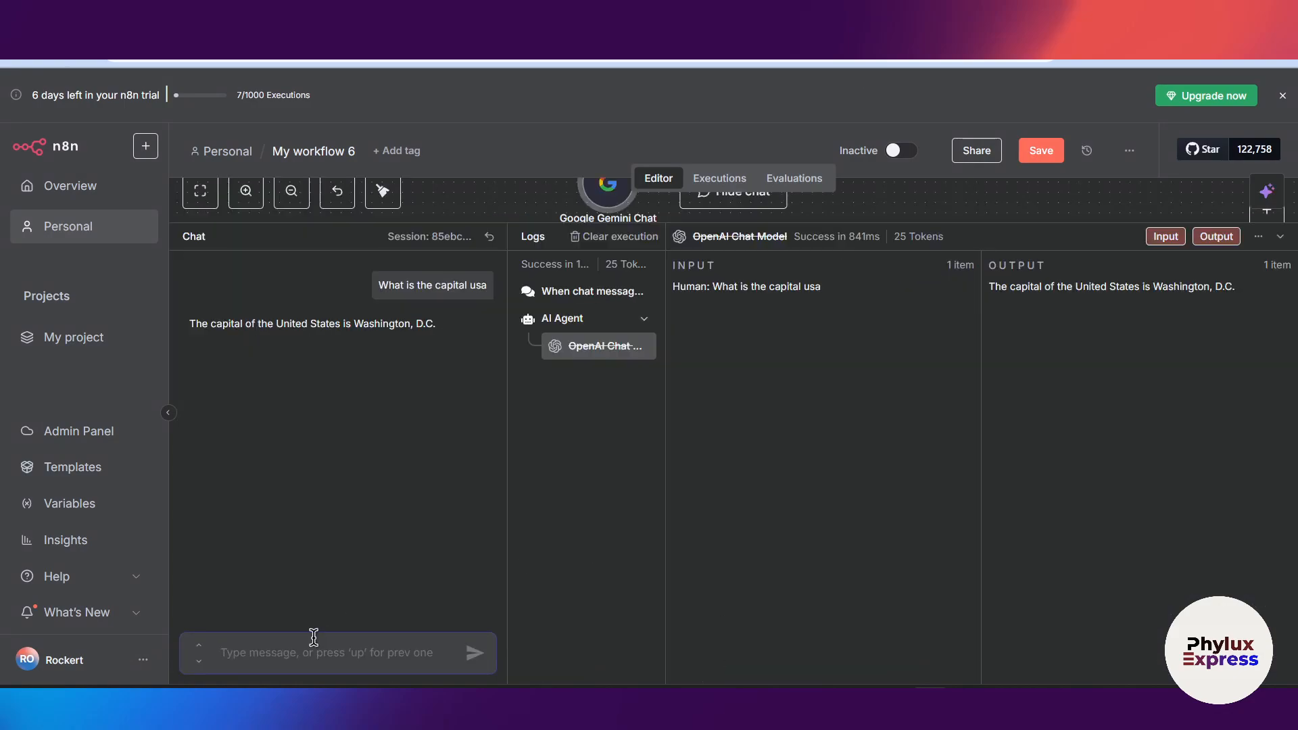
text(Wr)
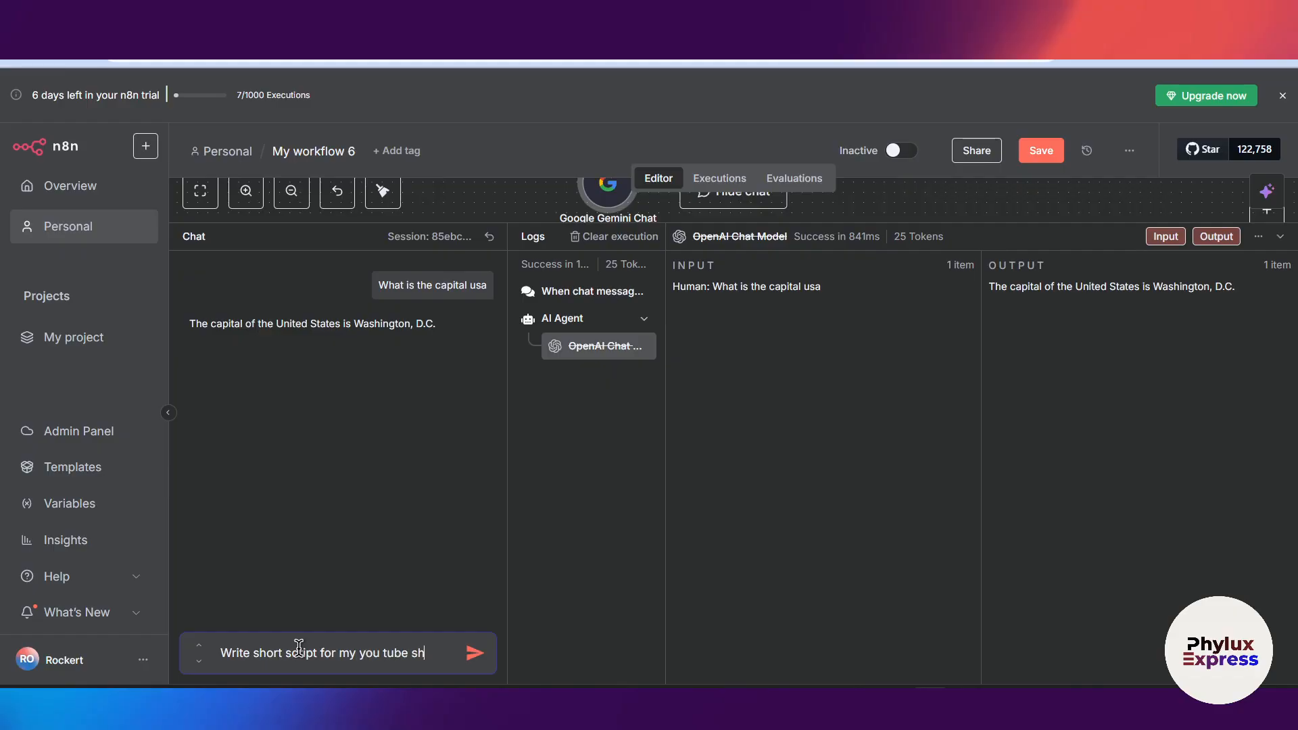
text(on n8n , it should have intro as)
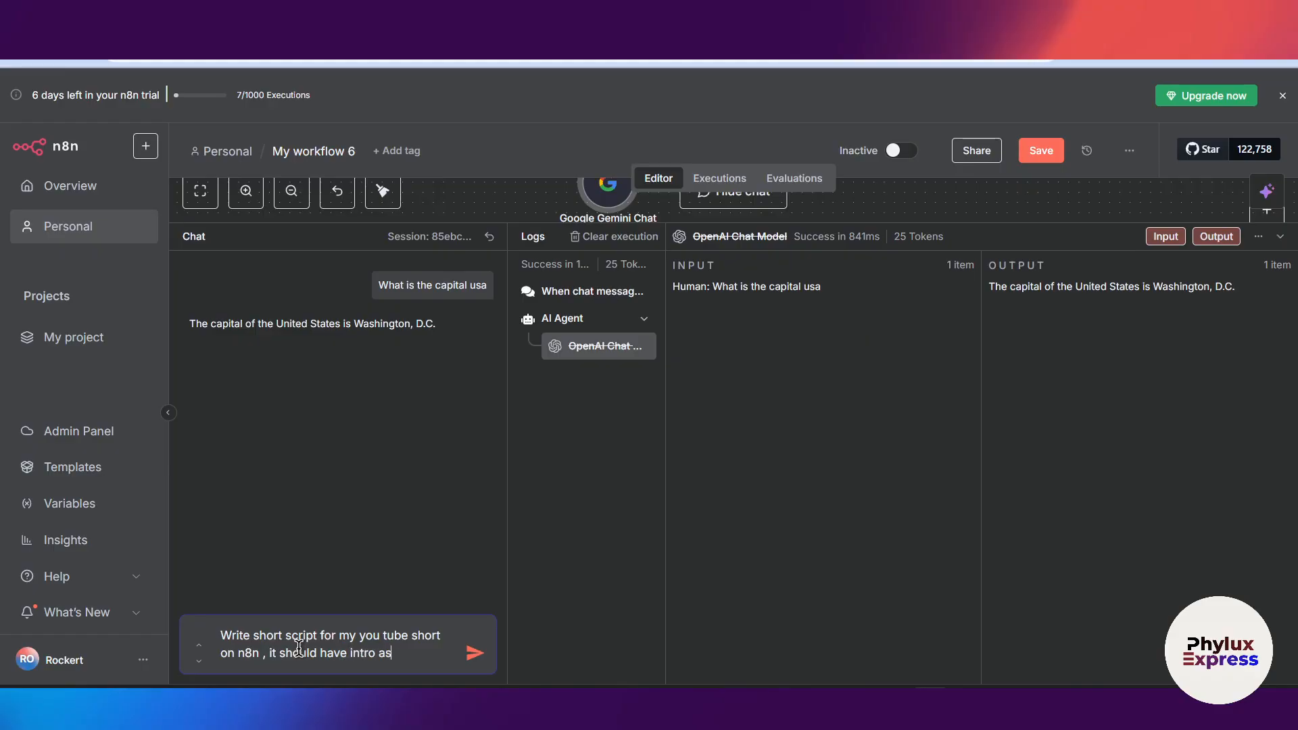
text(well)
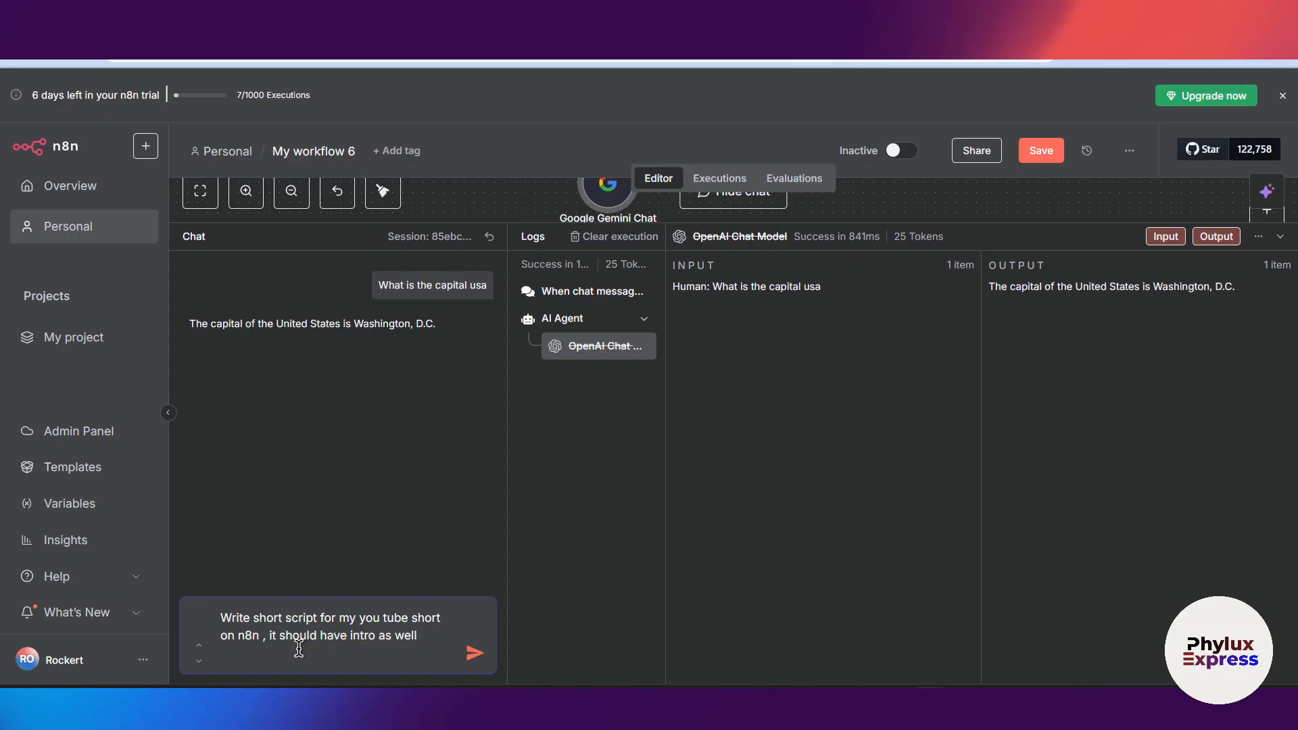
text( desc)
text(ription about n8n)
key(Return)
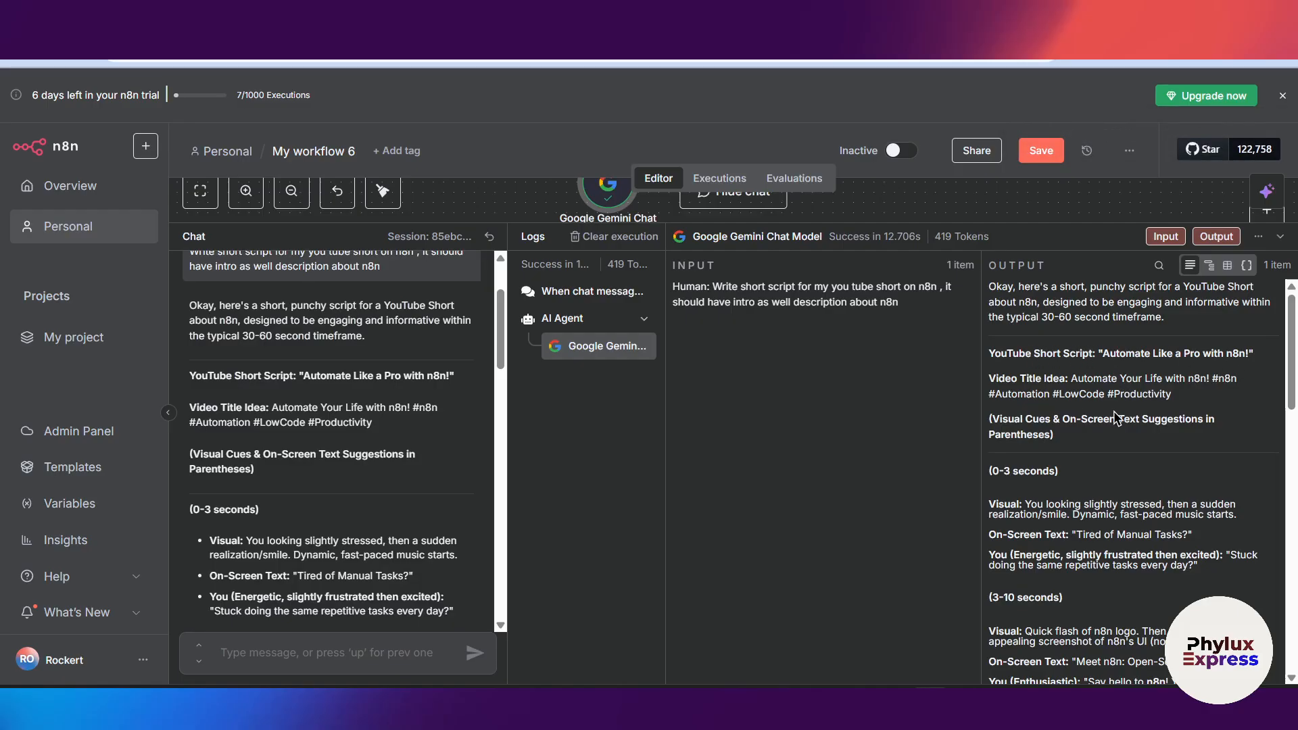
Read through the generated YouTube Short script in the chat and model output, and close the chat and logs view.
scroll(1115, 419, down, 13)
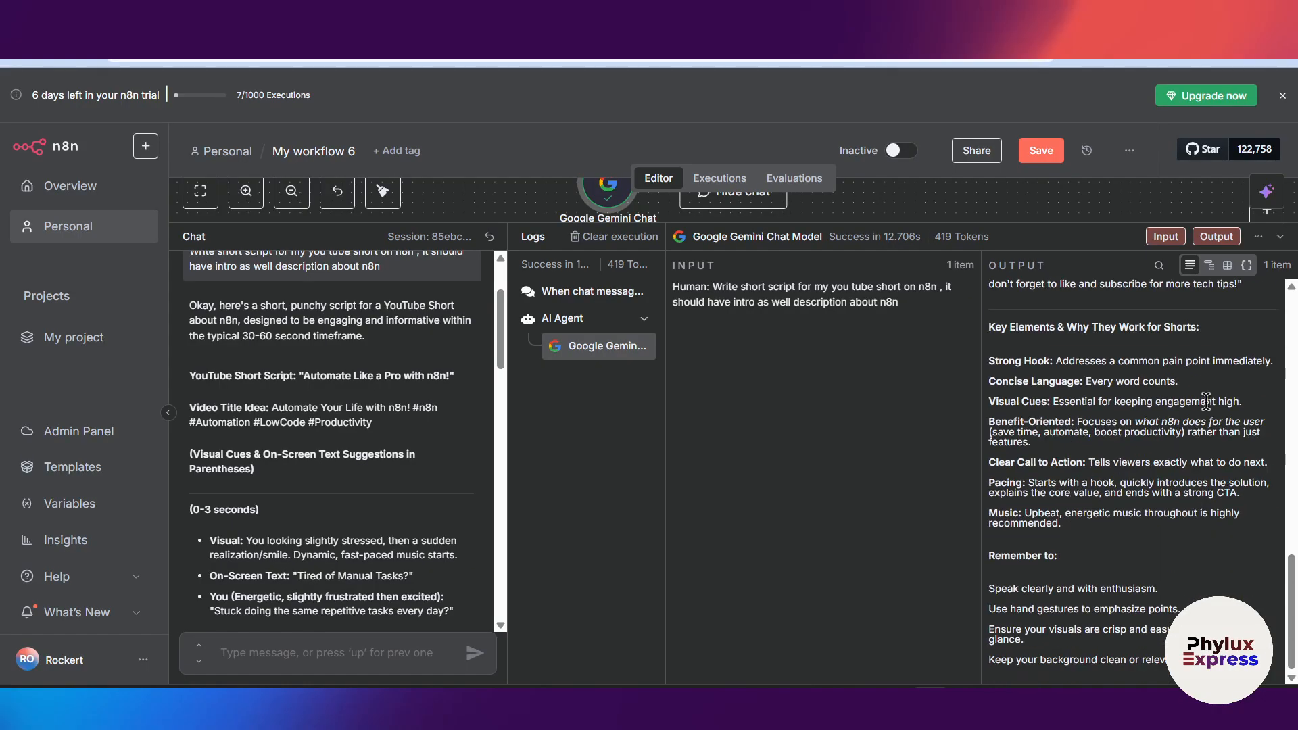
scroll(387, 454, down, 2)
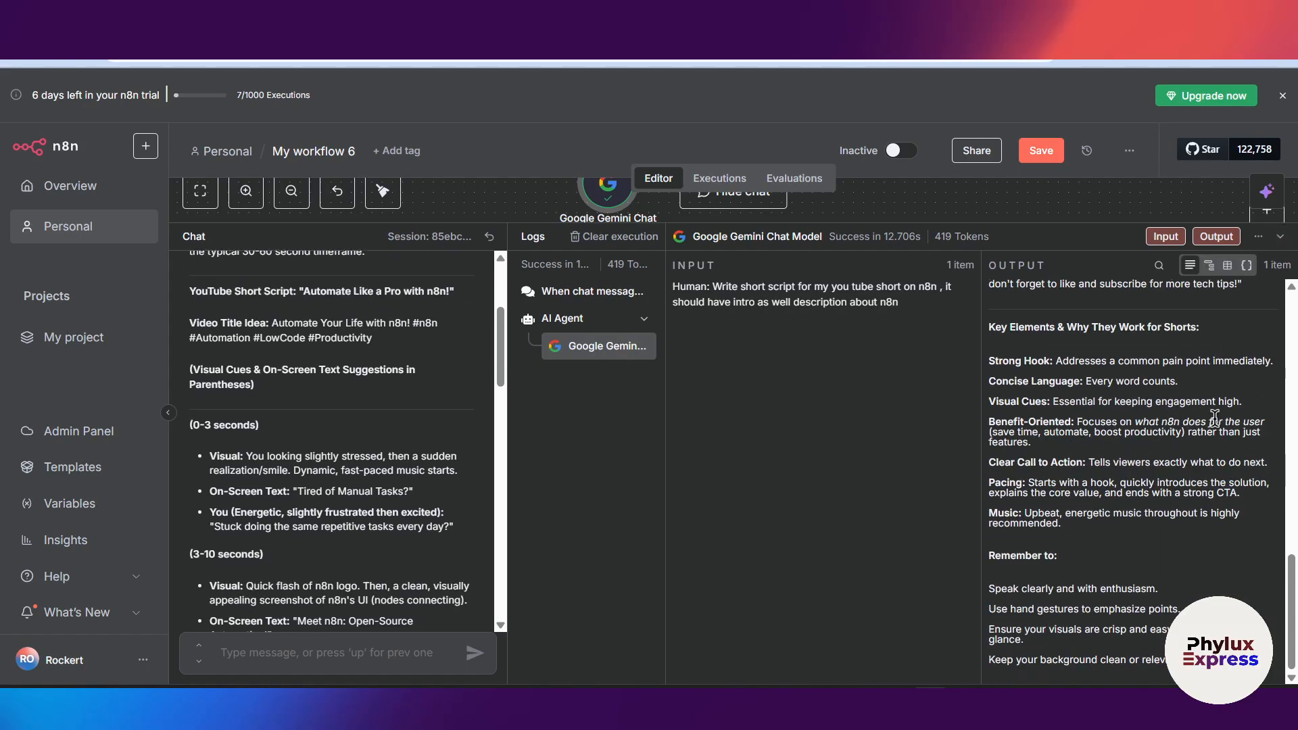
scroll(1207, 440, up, 5)
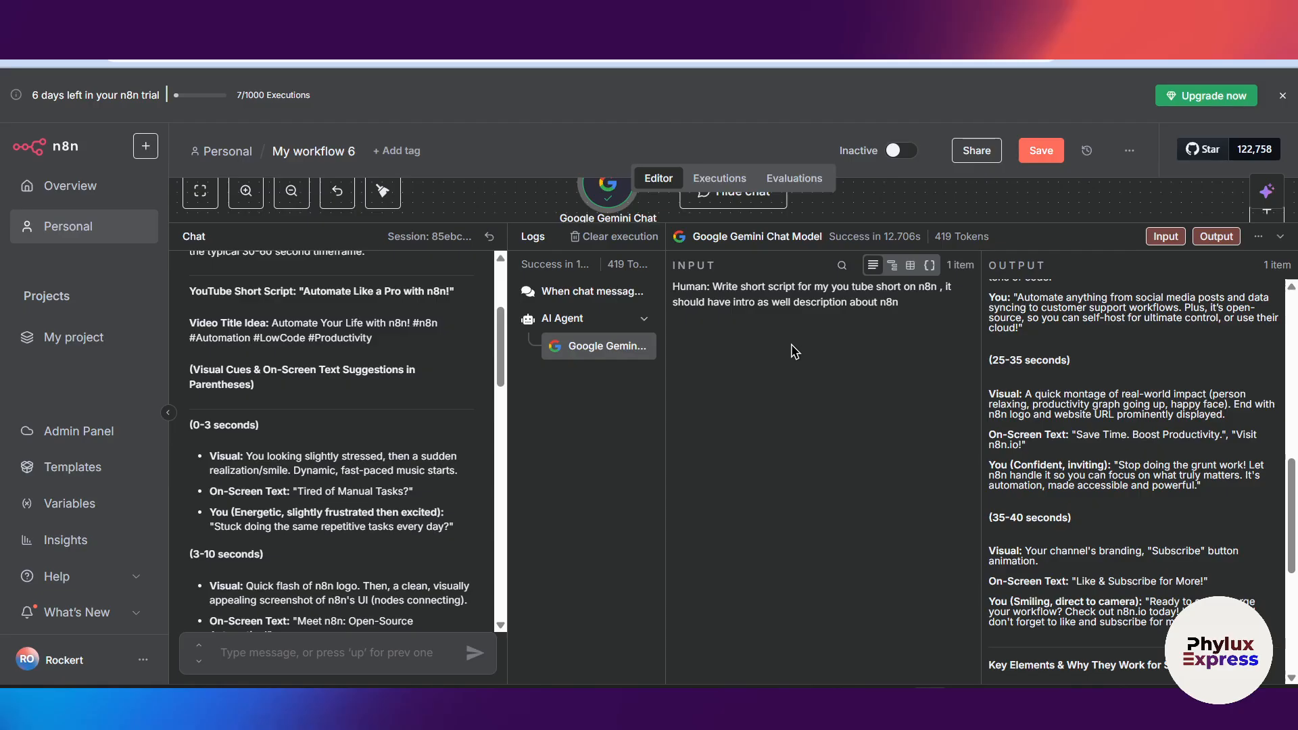
click(1280, 236)
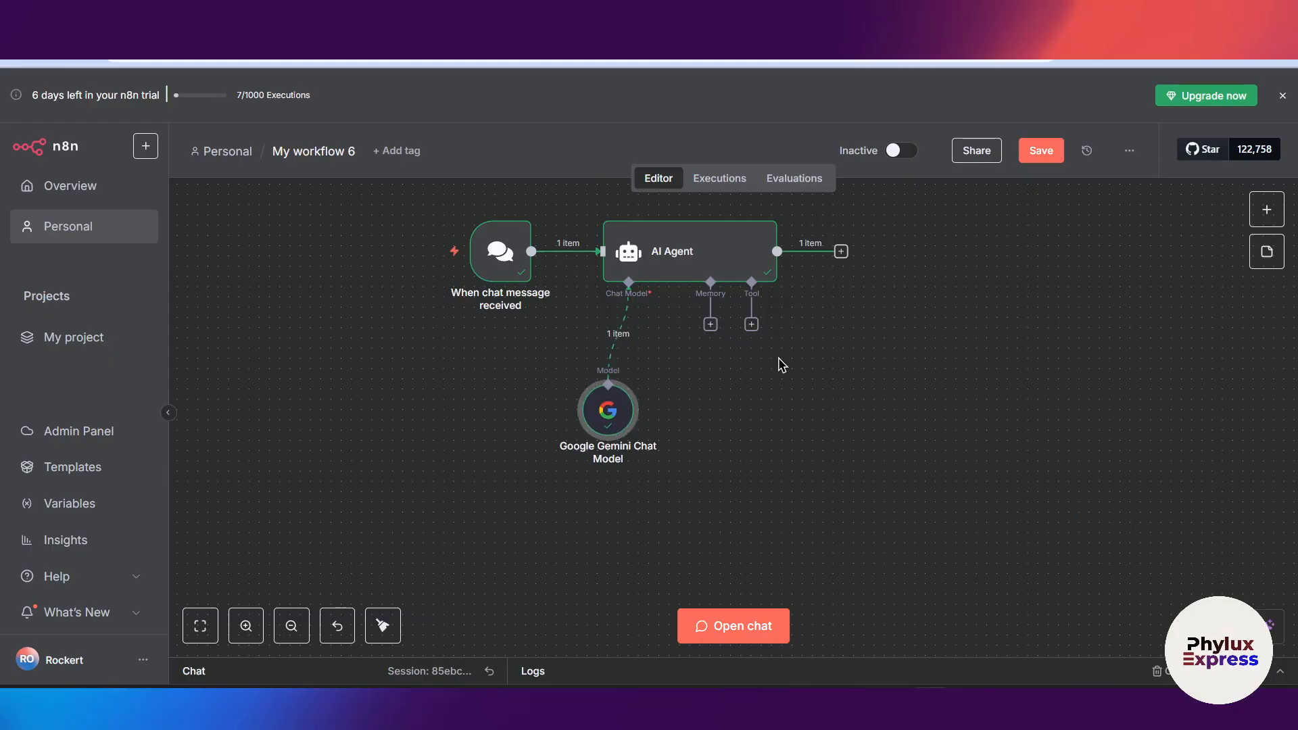
scroll(736, 348, up, 2)
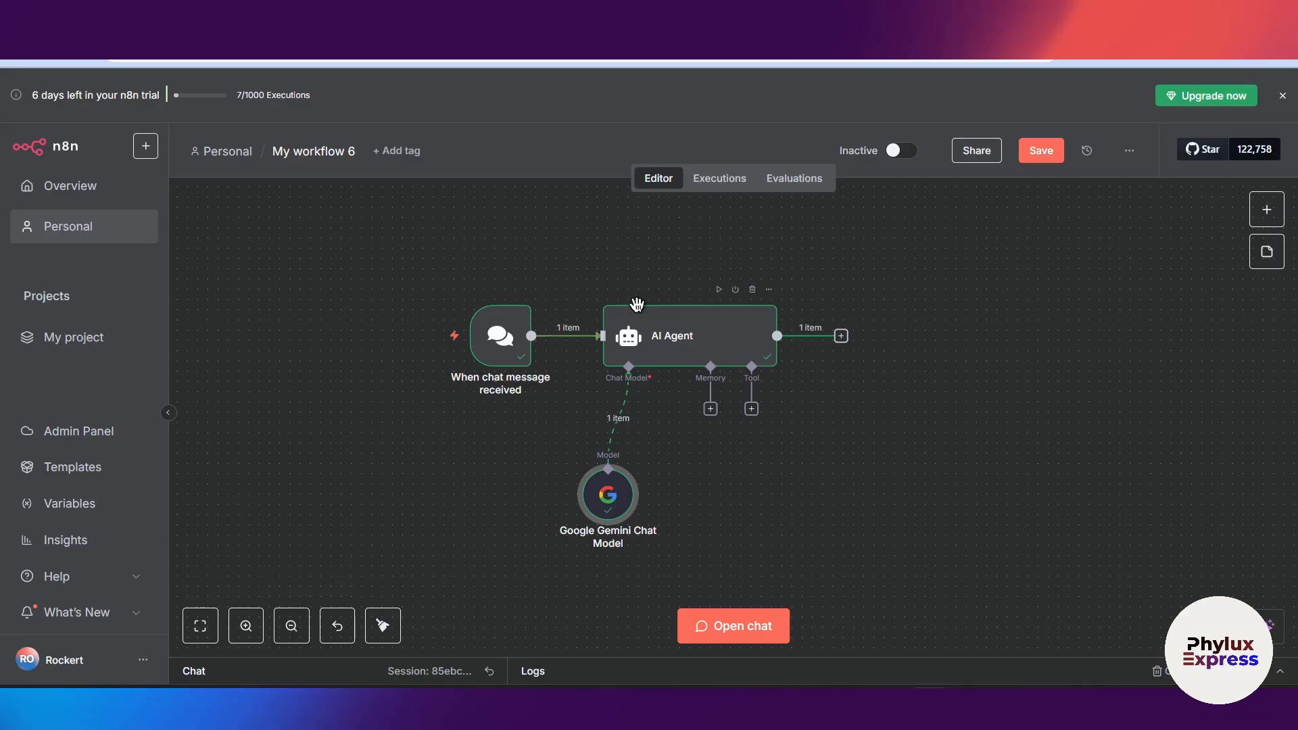